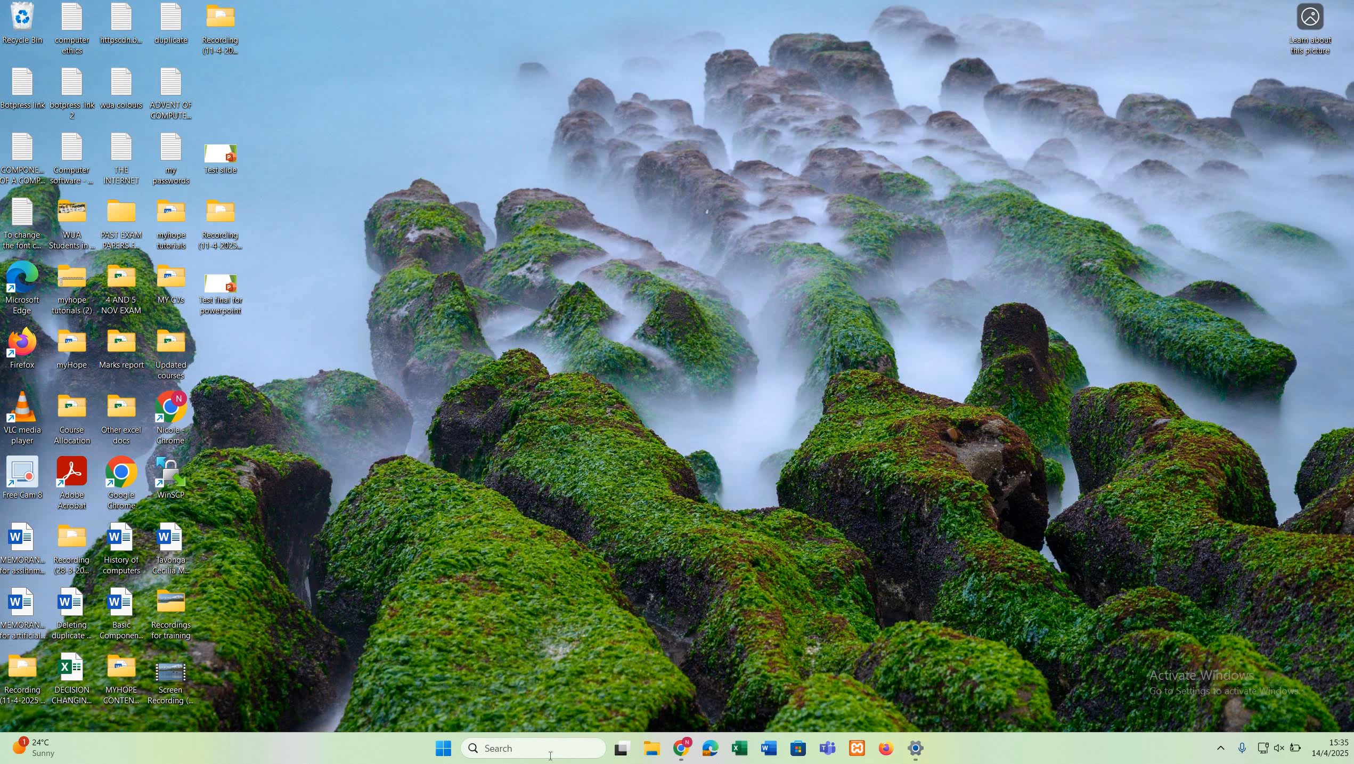
Step: Launch Microsoft Word from the desktop and create a blank document
click(579, 746)
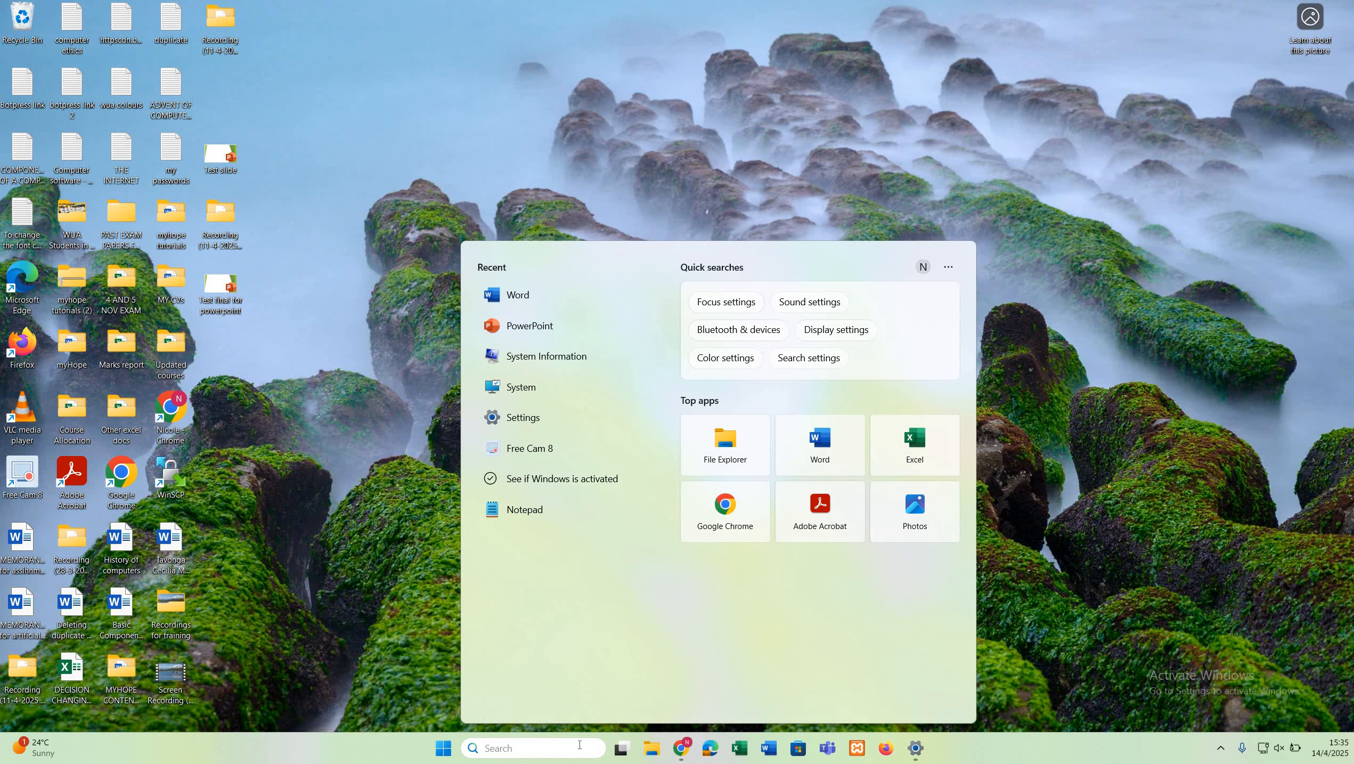
text(word)
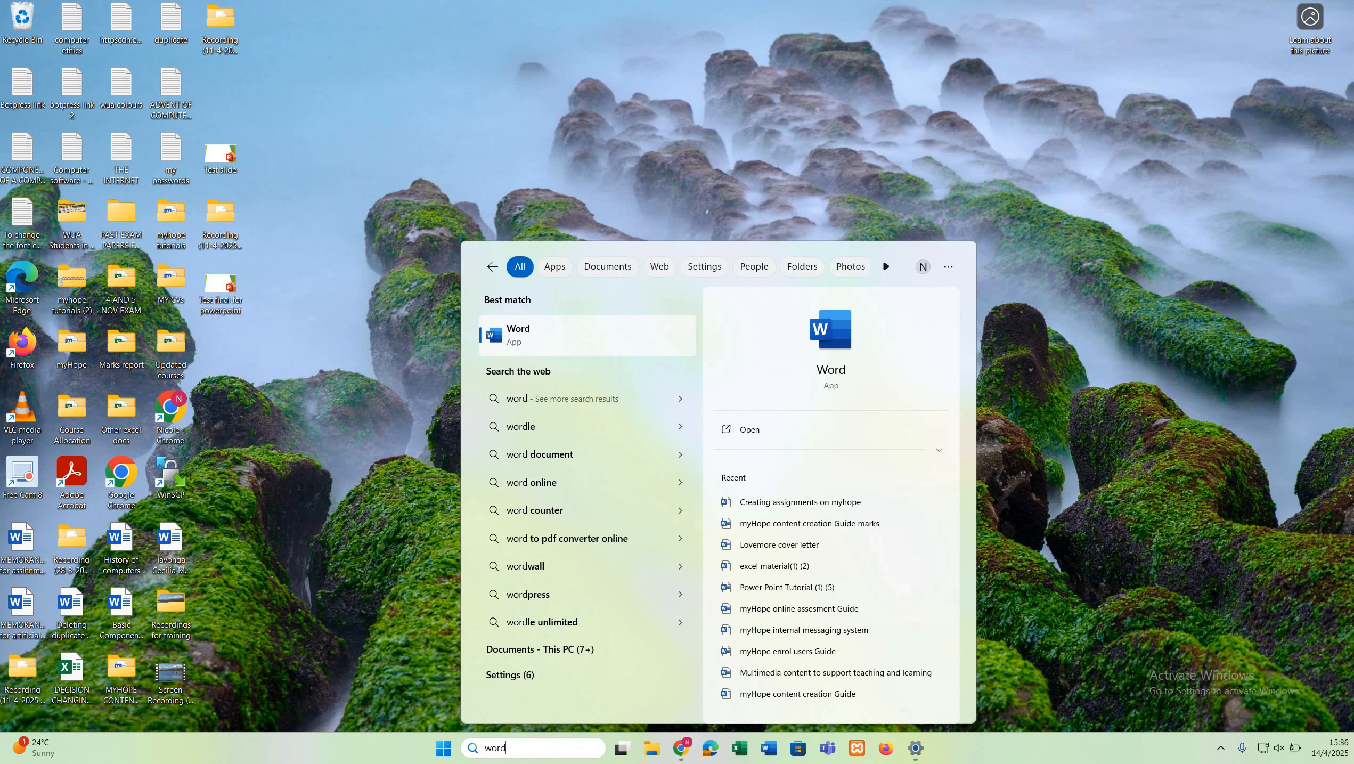
key(Return)
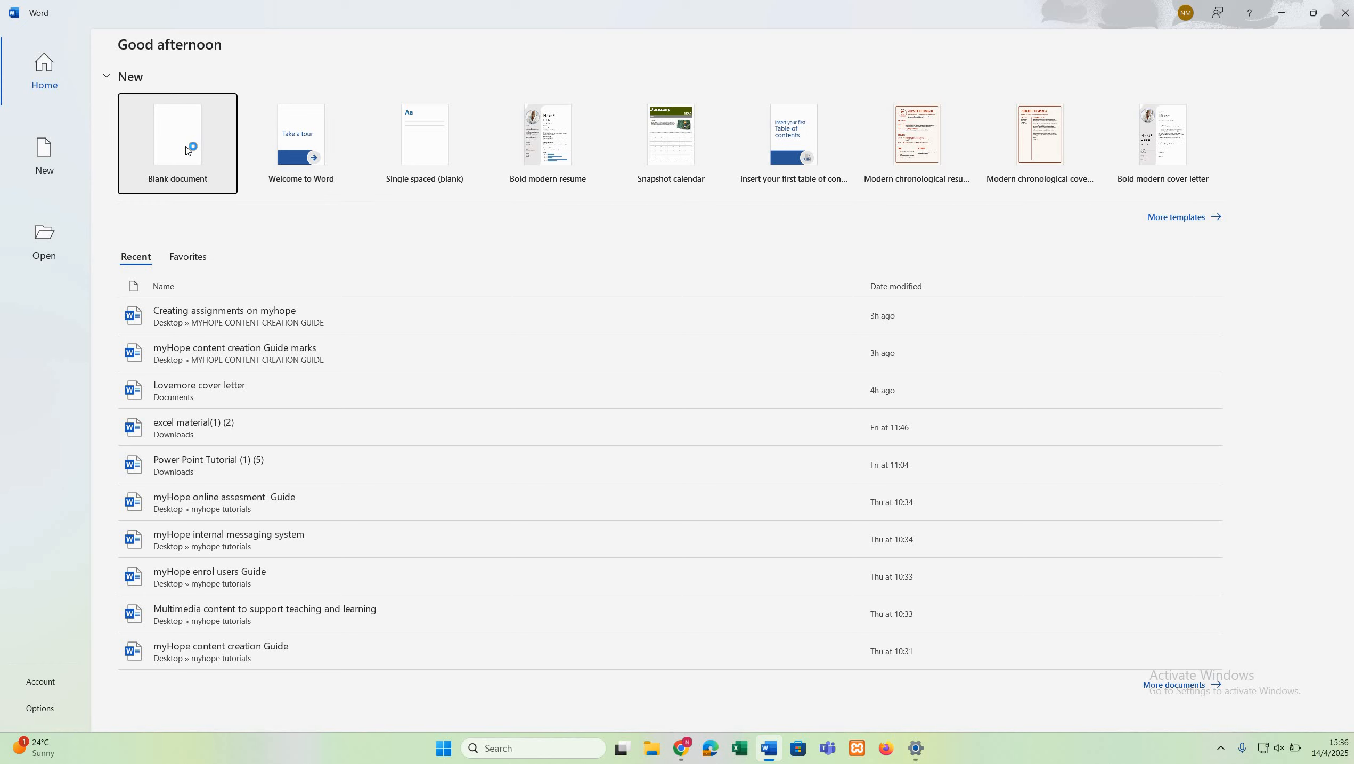
click(188, 150)
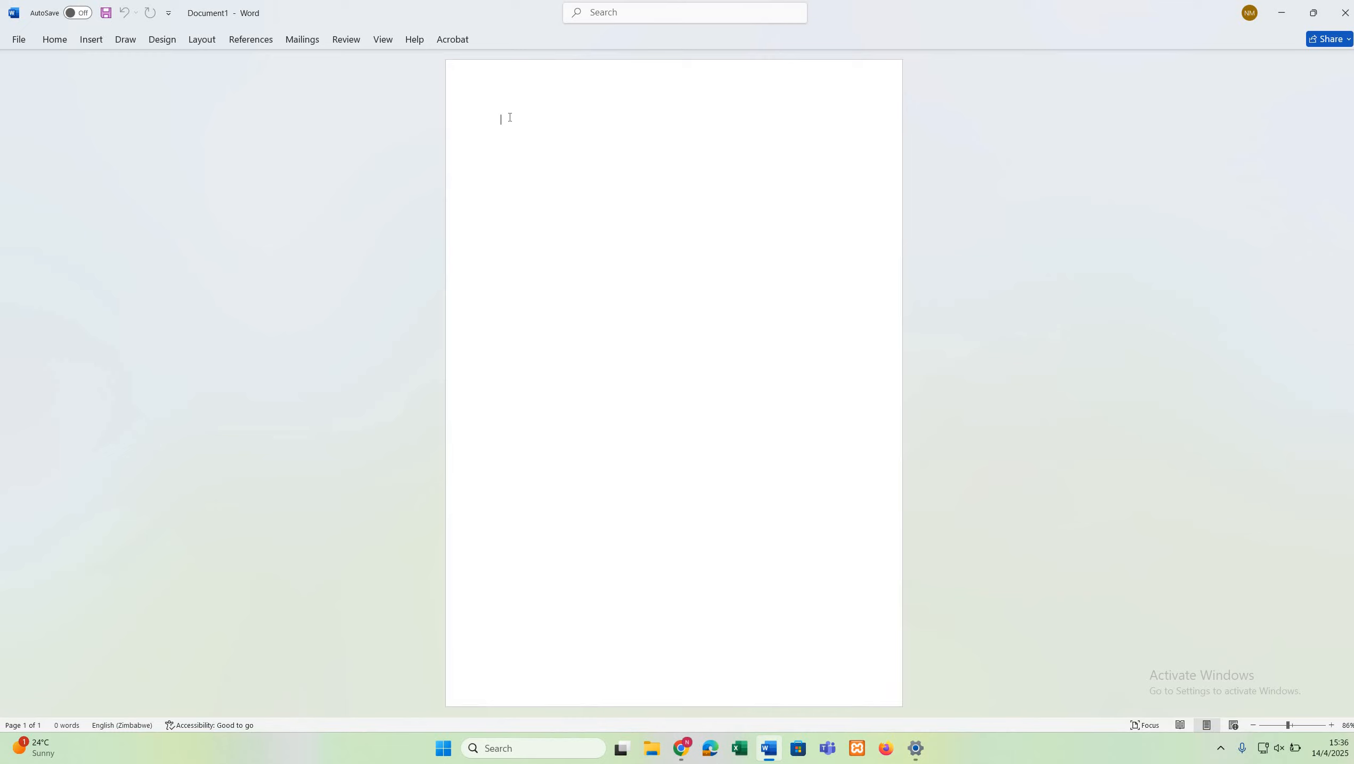
Step: Paste the copied computer description with its formatting and remove the numbering from its four main-part paragraphs
key(shift+F10)
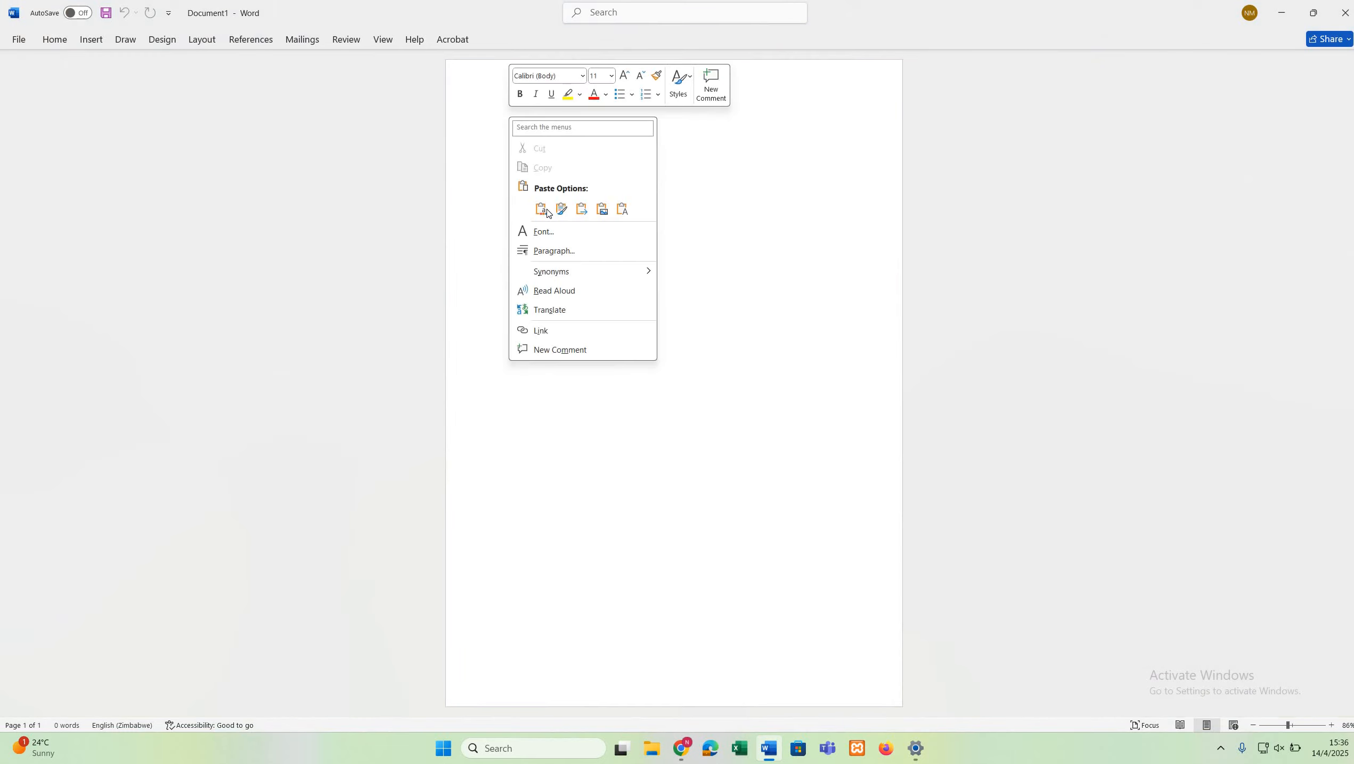
click(547, 213)
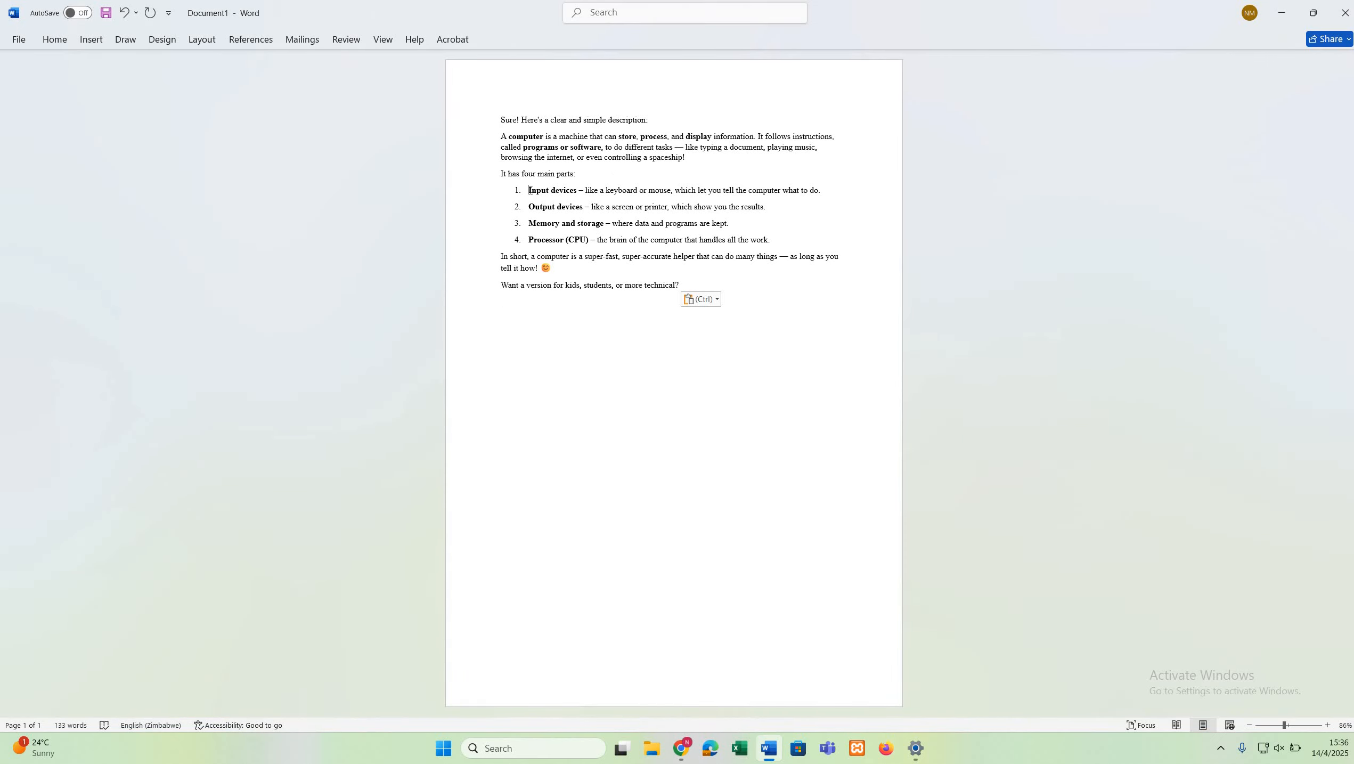
key(BackSpace)
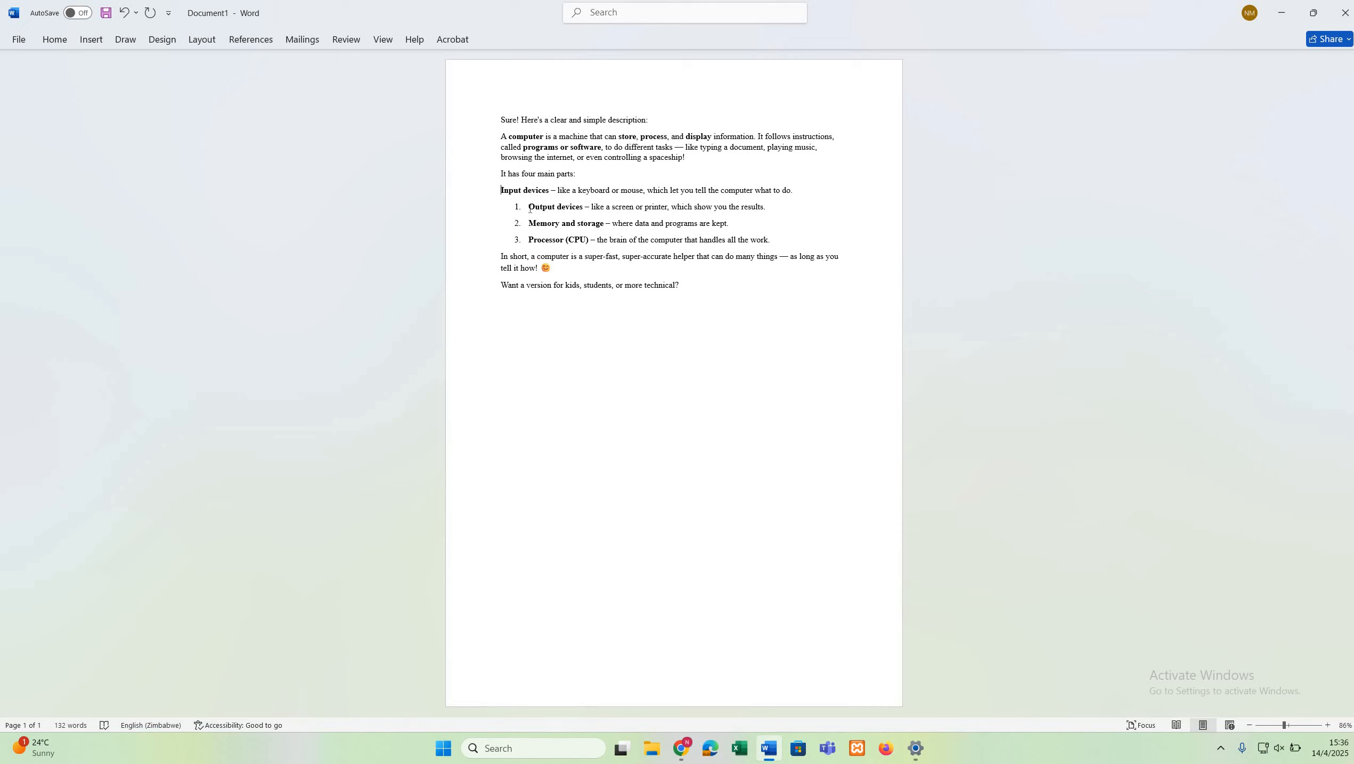
key(BackSpace)
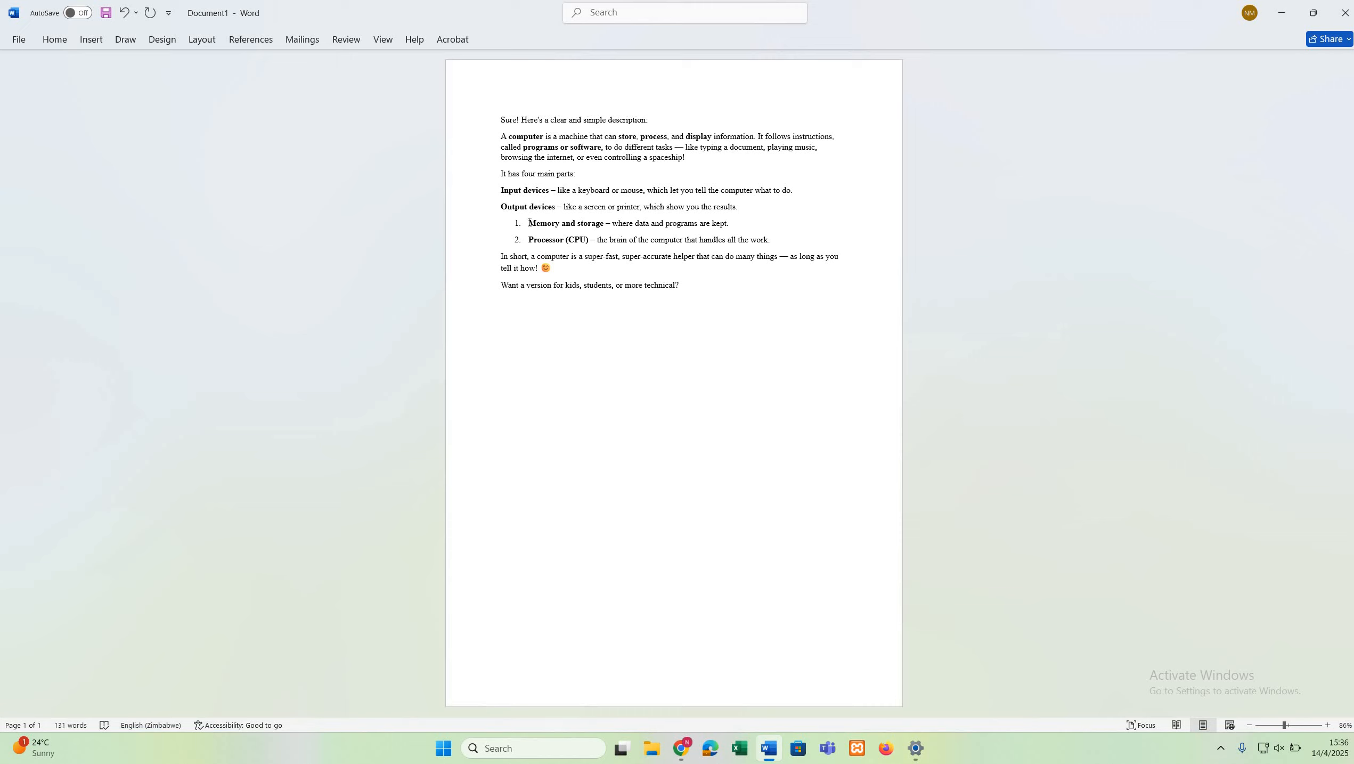
key(BackSpace)
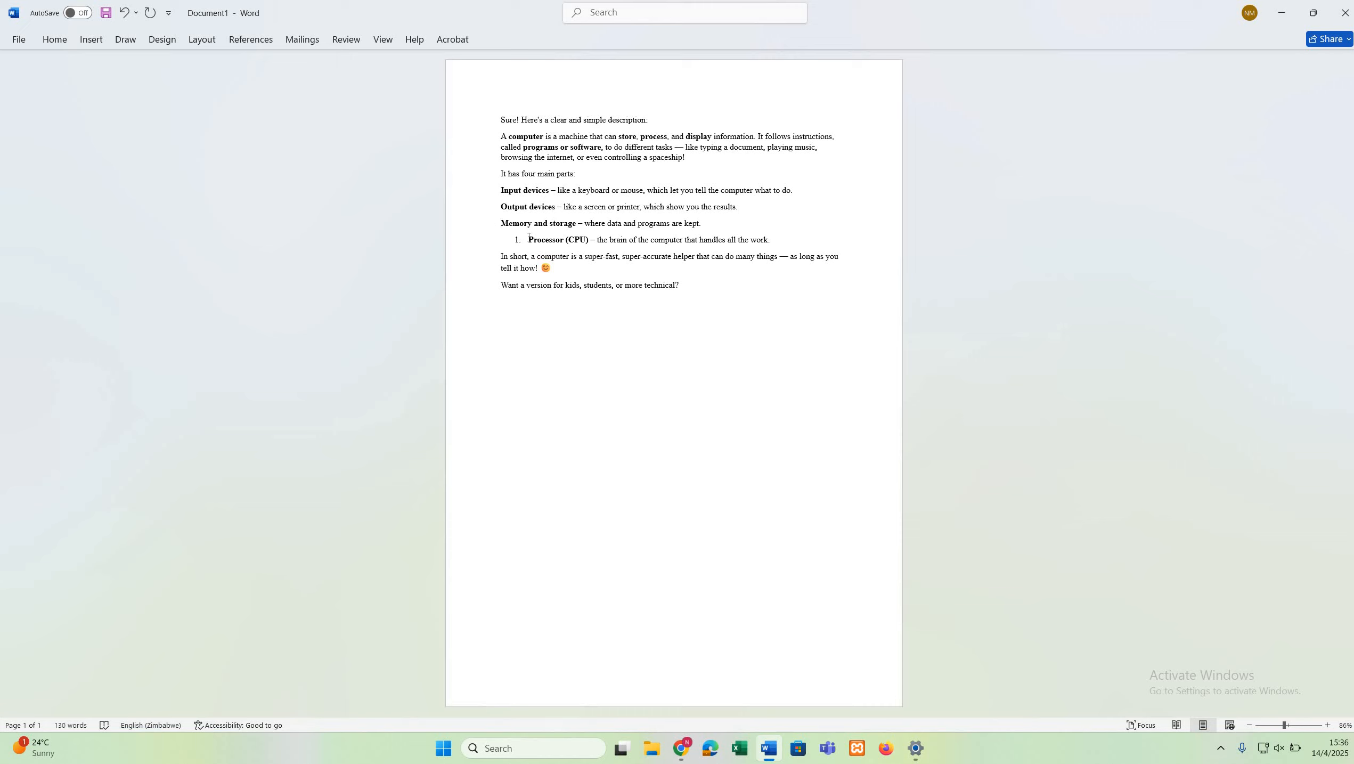
key(BackSpace)
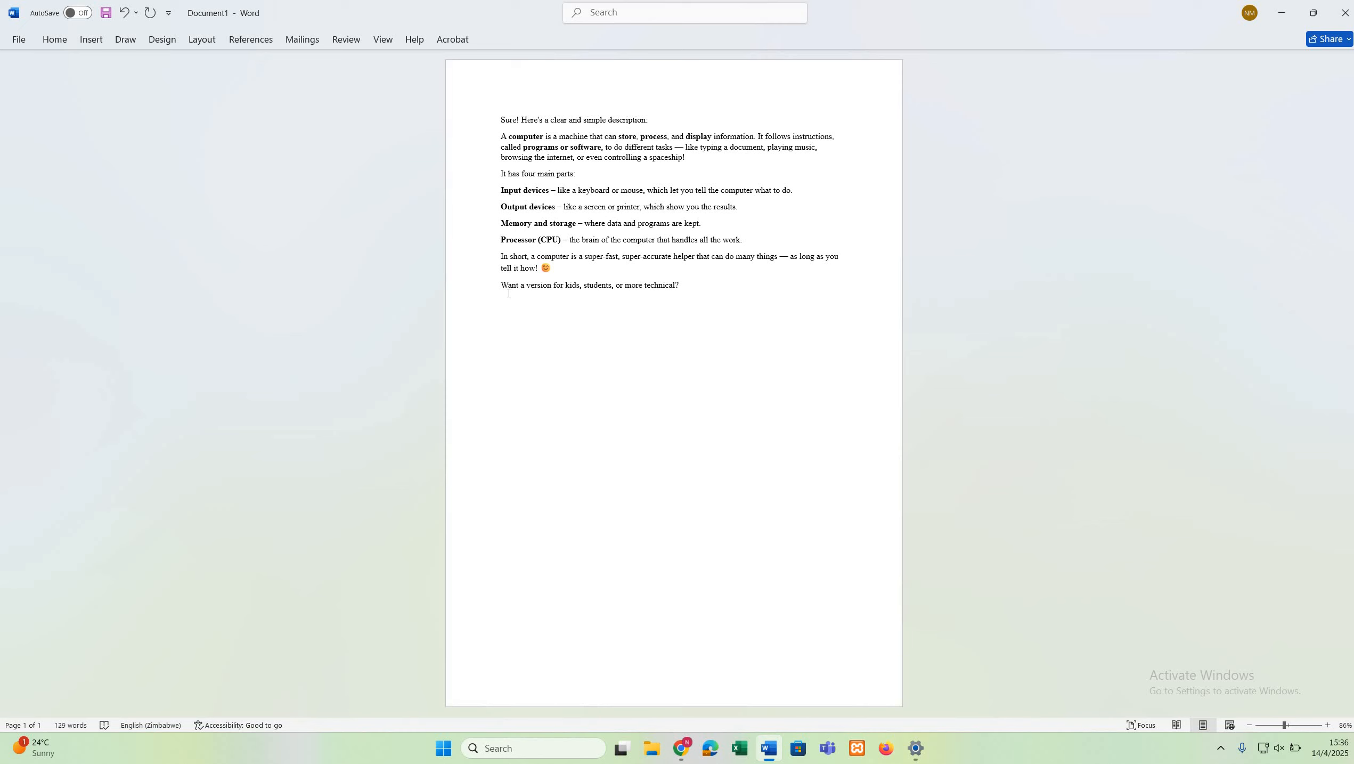
Step: Try the Algerian font on the entire document text and settle on Times New Roman
key(ctrl+a)
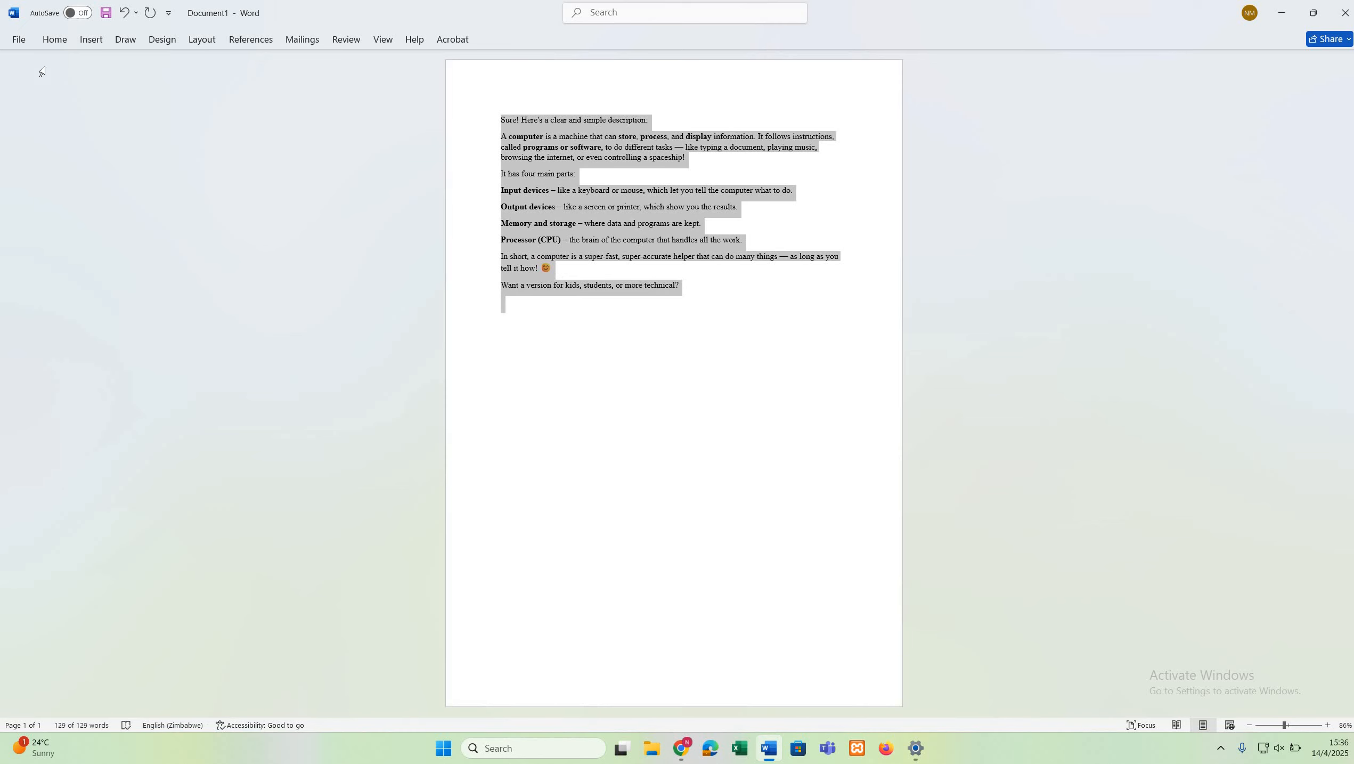
click(50, 40)
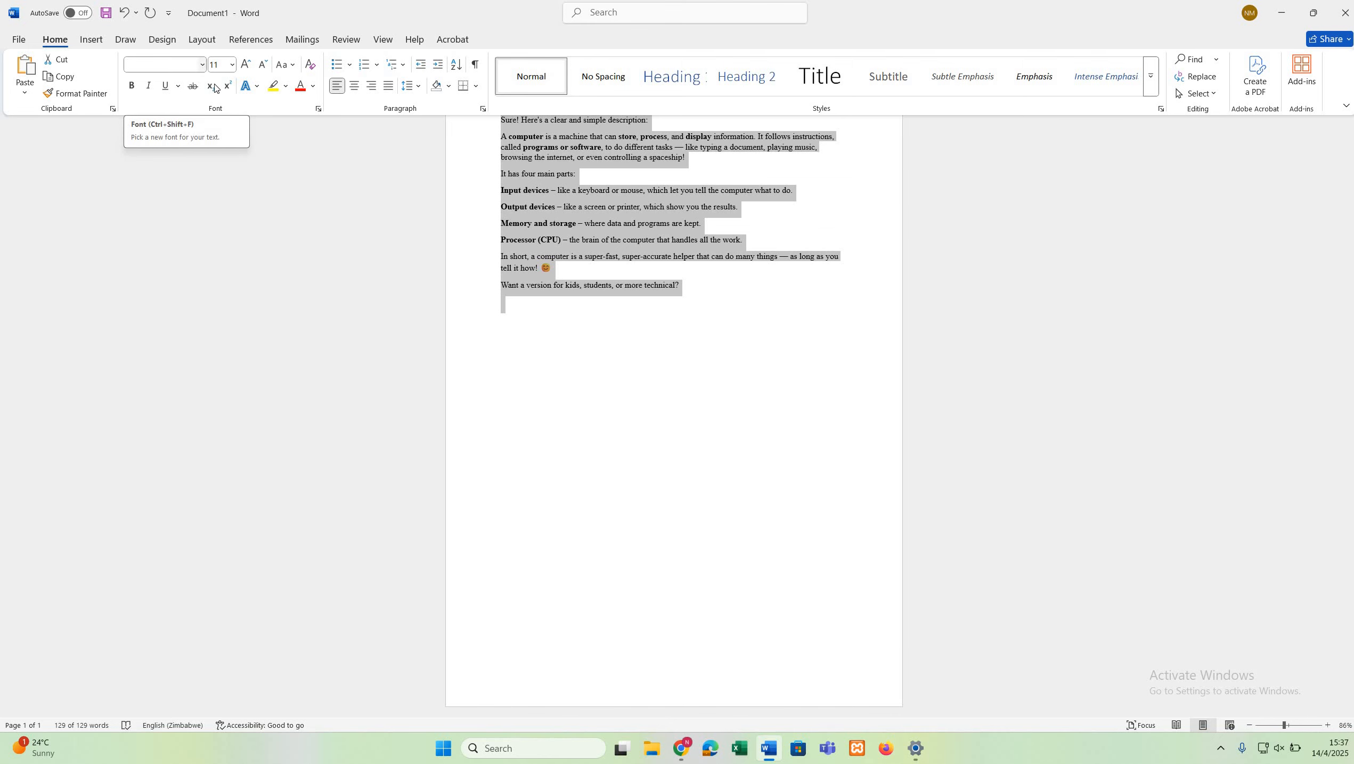
click(202, 65)
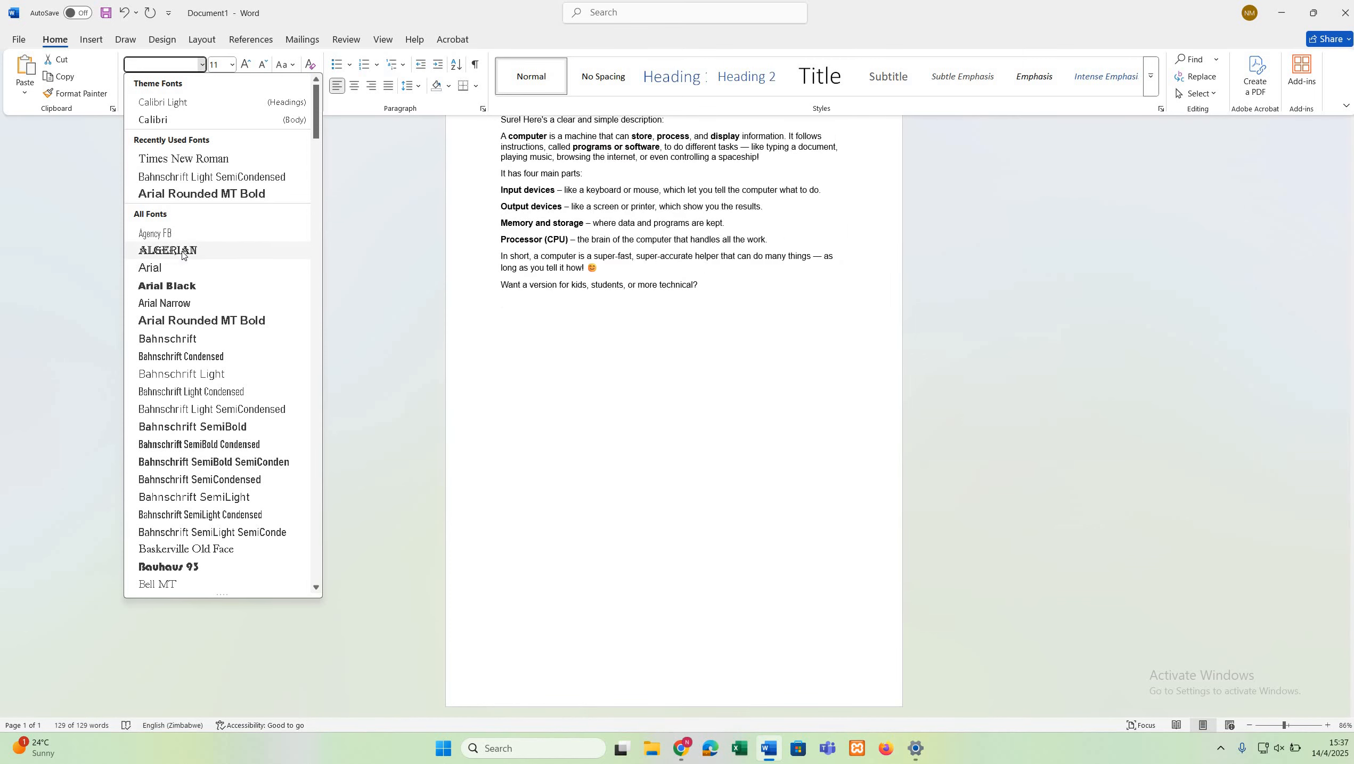
click(181, 252)
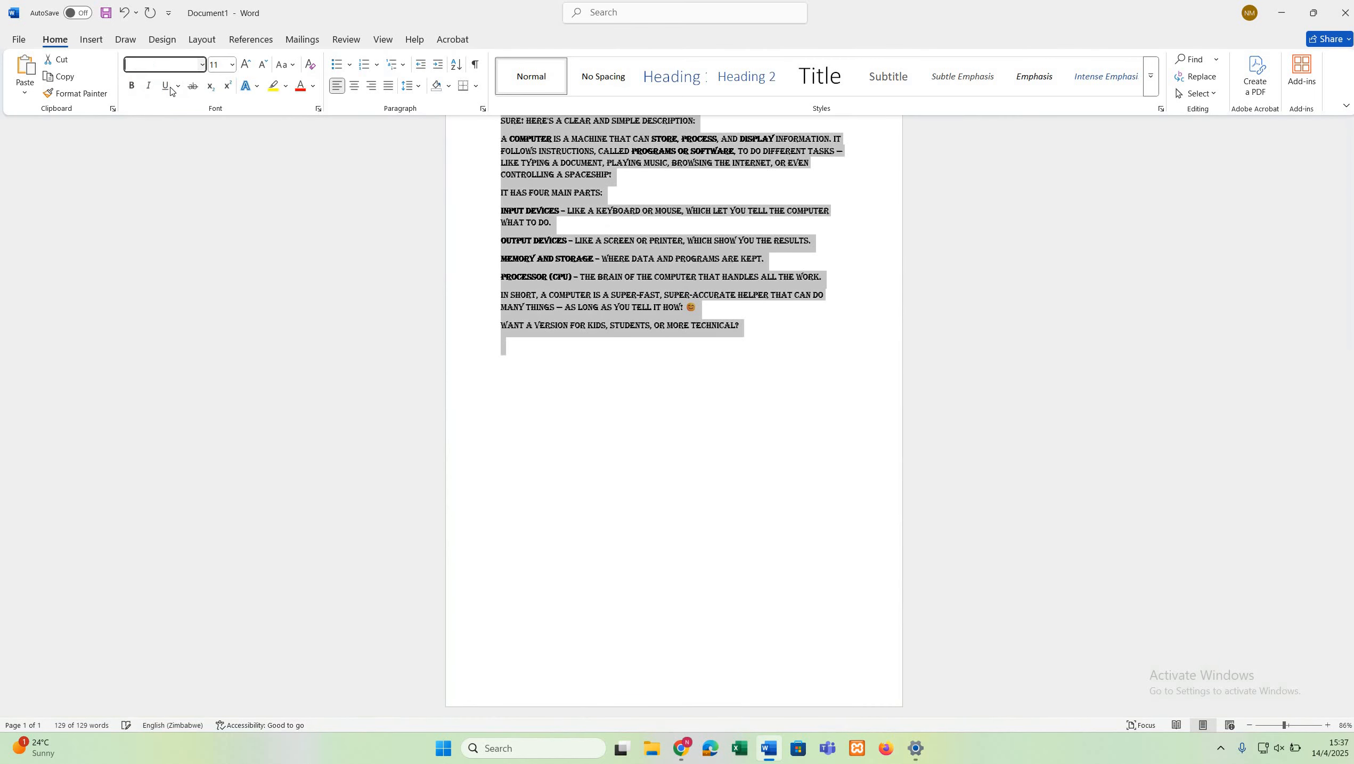
click(202, 65)
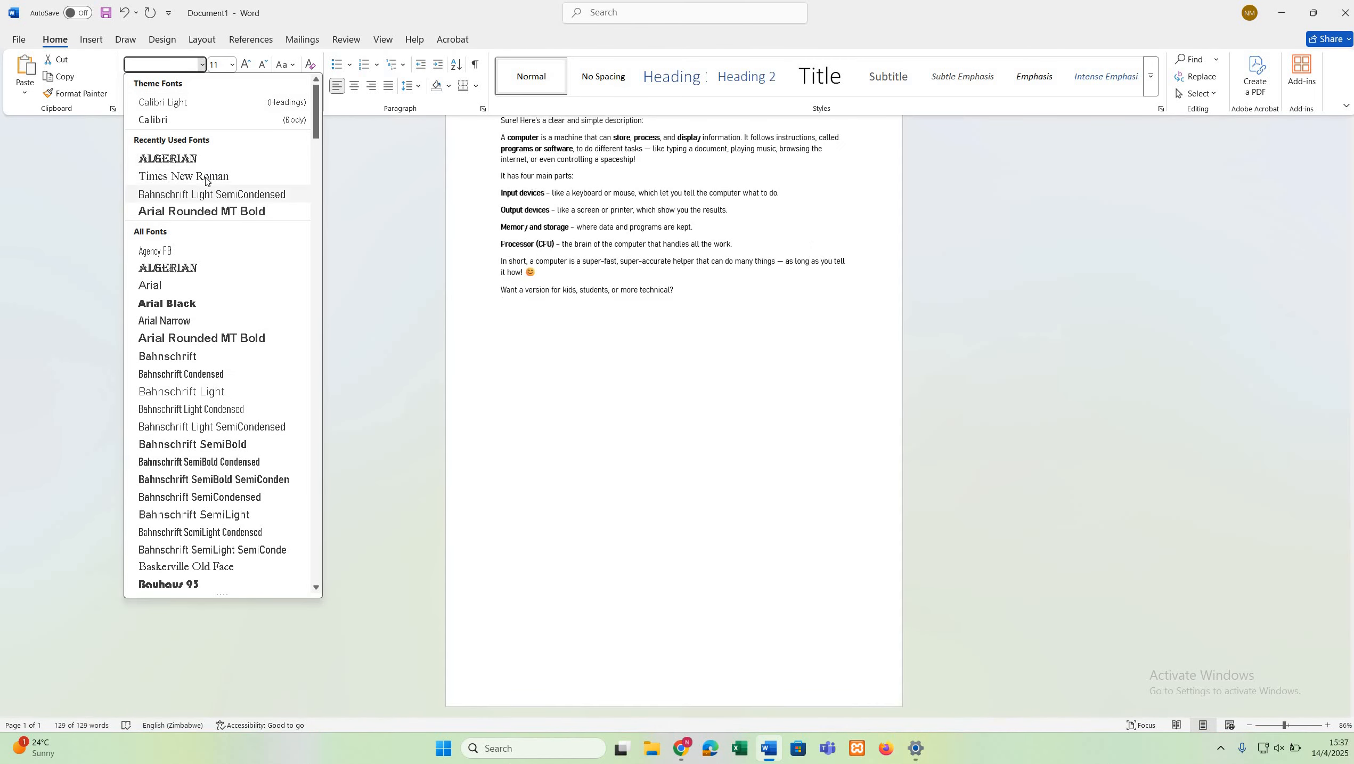
click(181, 176)
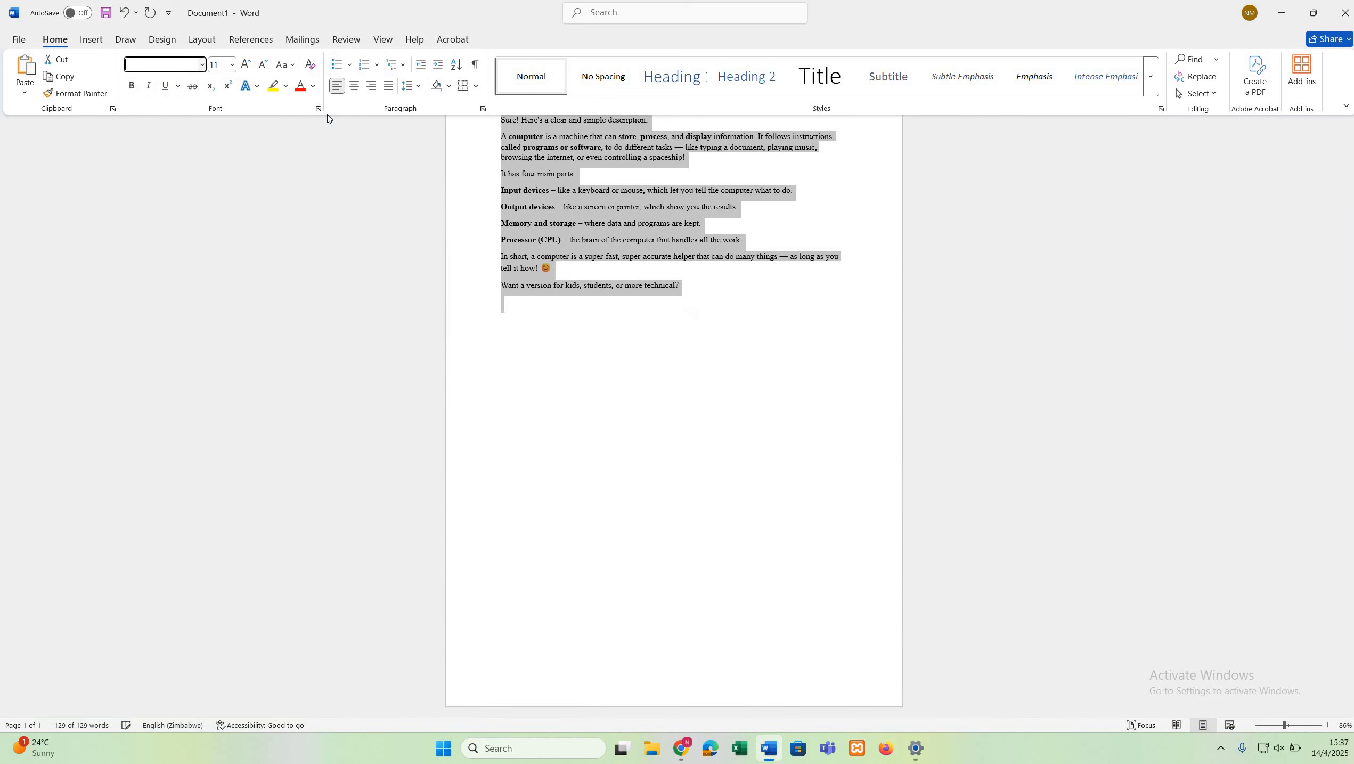
Step: Set the entire text to font size 14 with the Automatic font colour
click(232, 65)
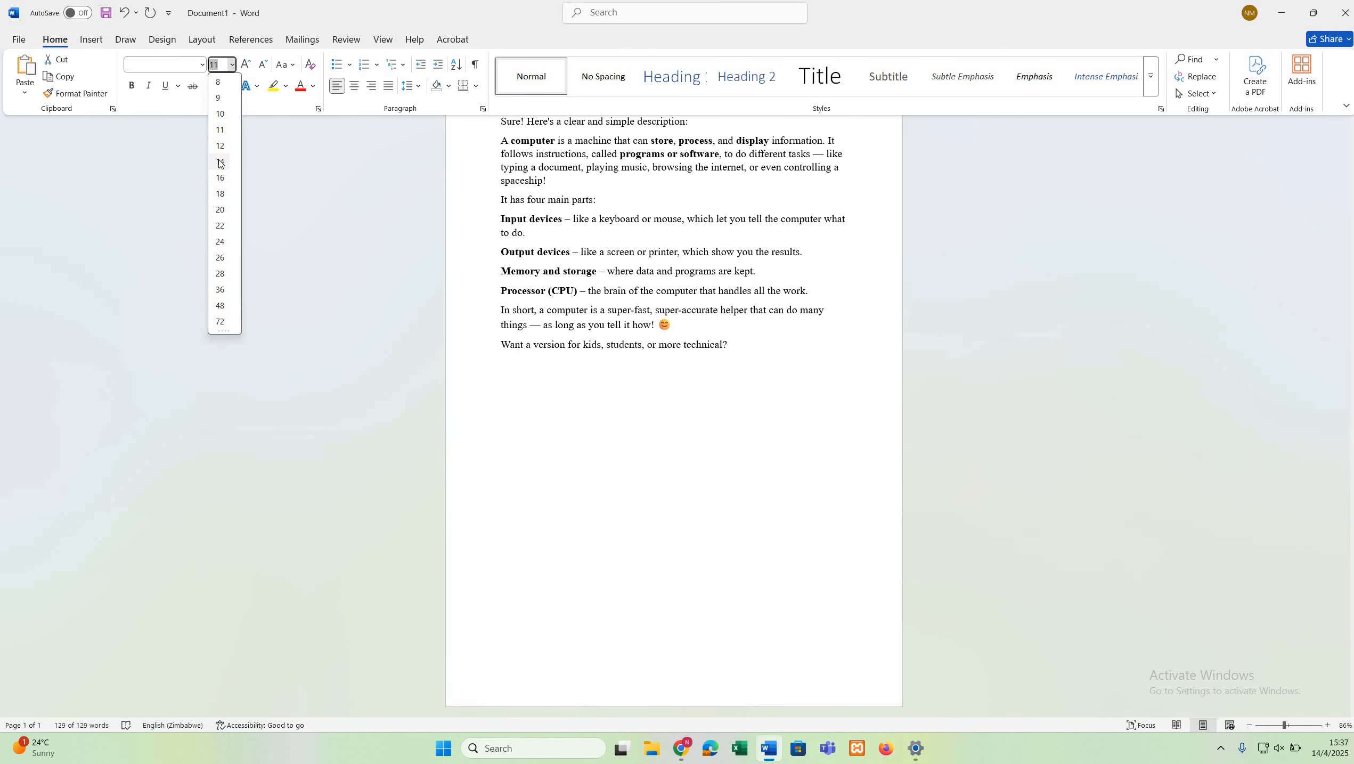
click(220, 162)
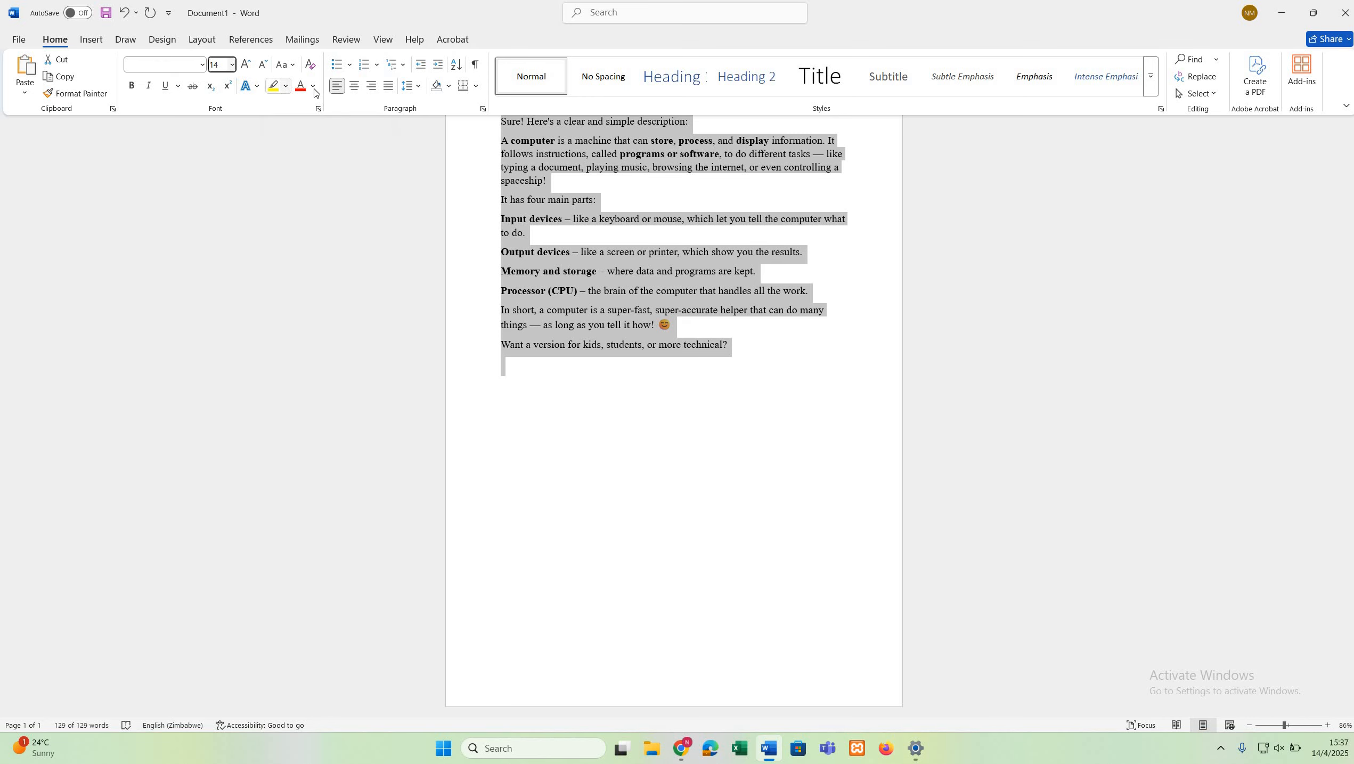
click(314, 87)
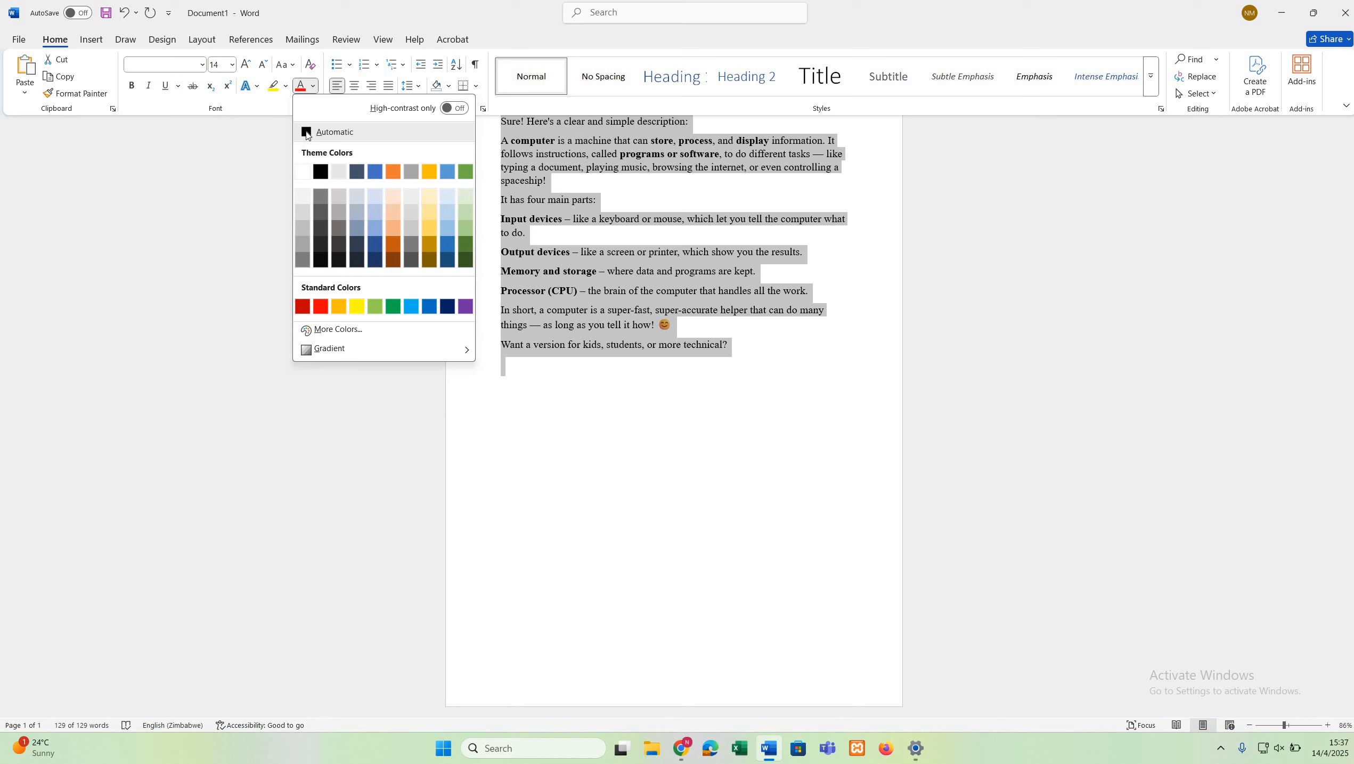
click(308, 134)
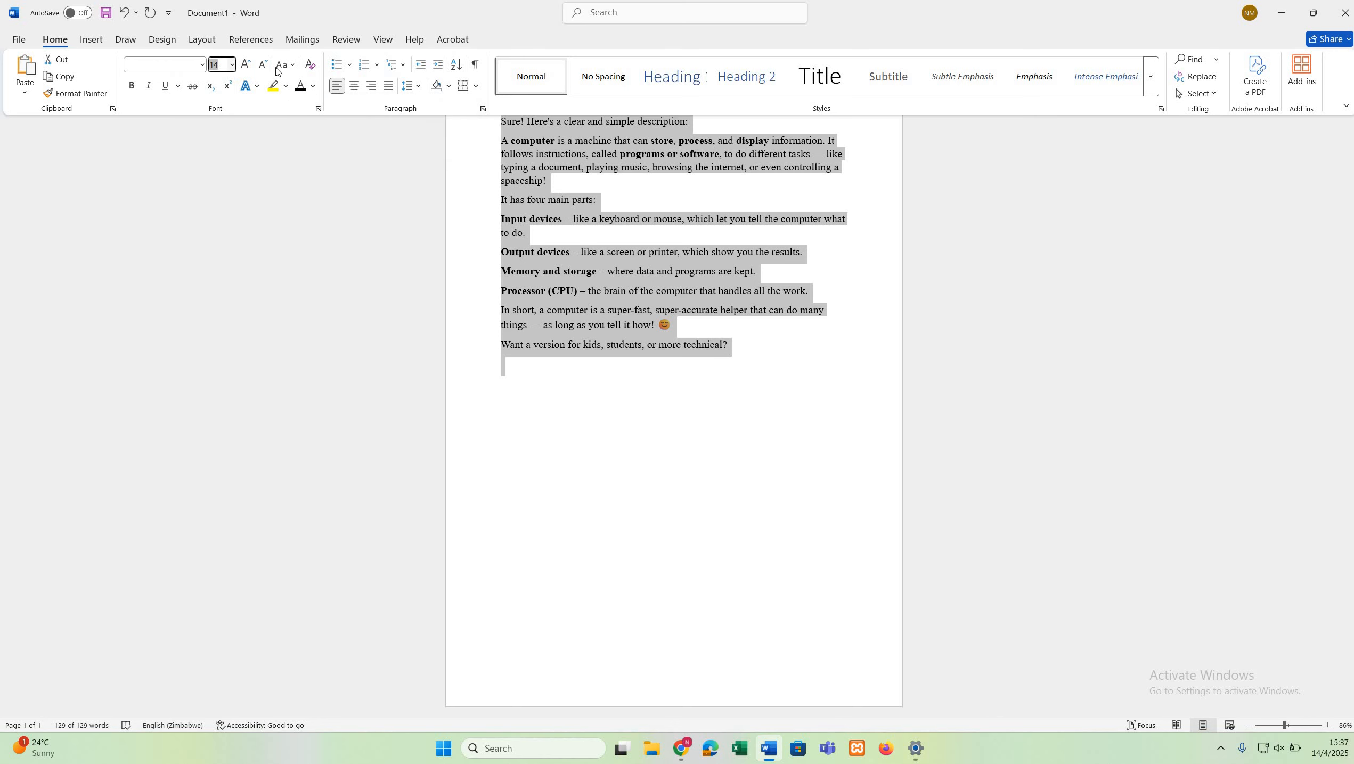
Step: Try right, centre and left alignment on the entire text and settle on justified
click(389, 93)
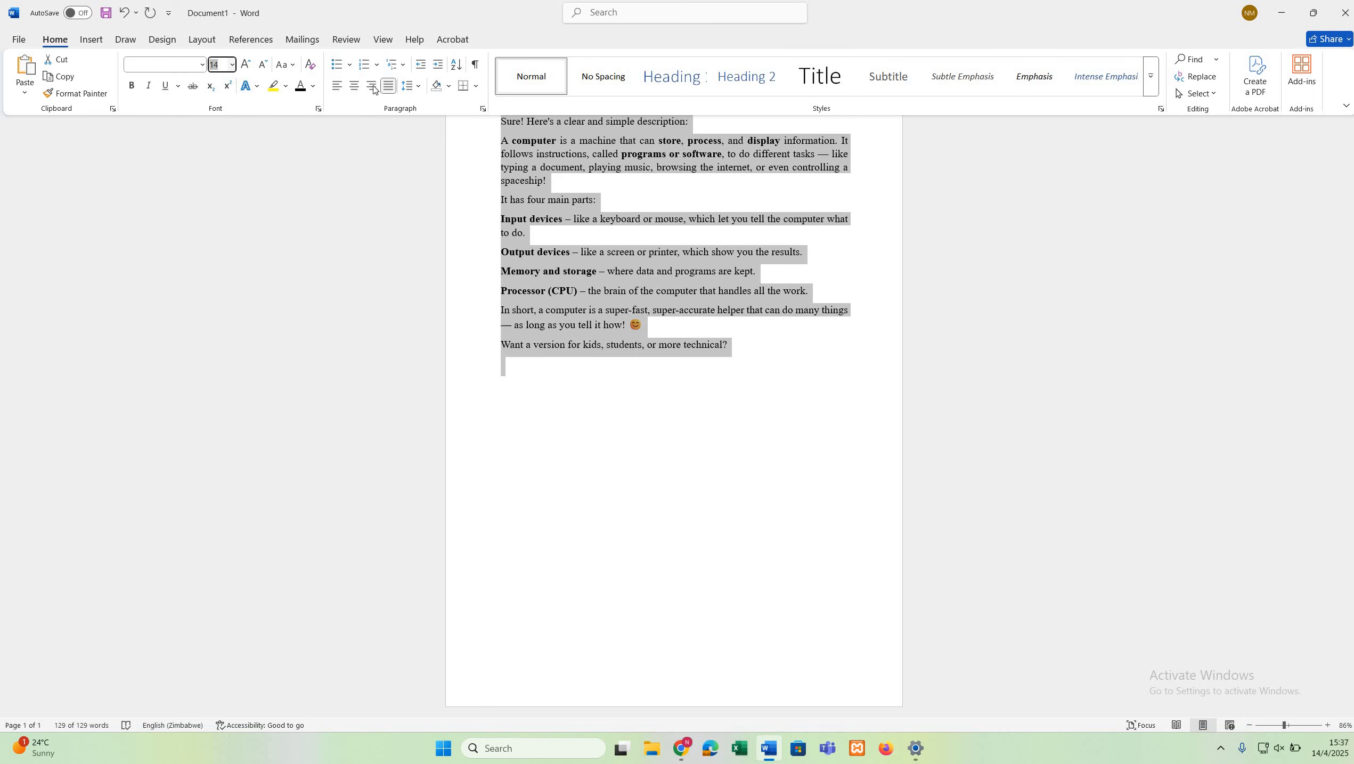
click(373, 88)
click(353, 88)
click(336, 91)
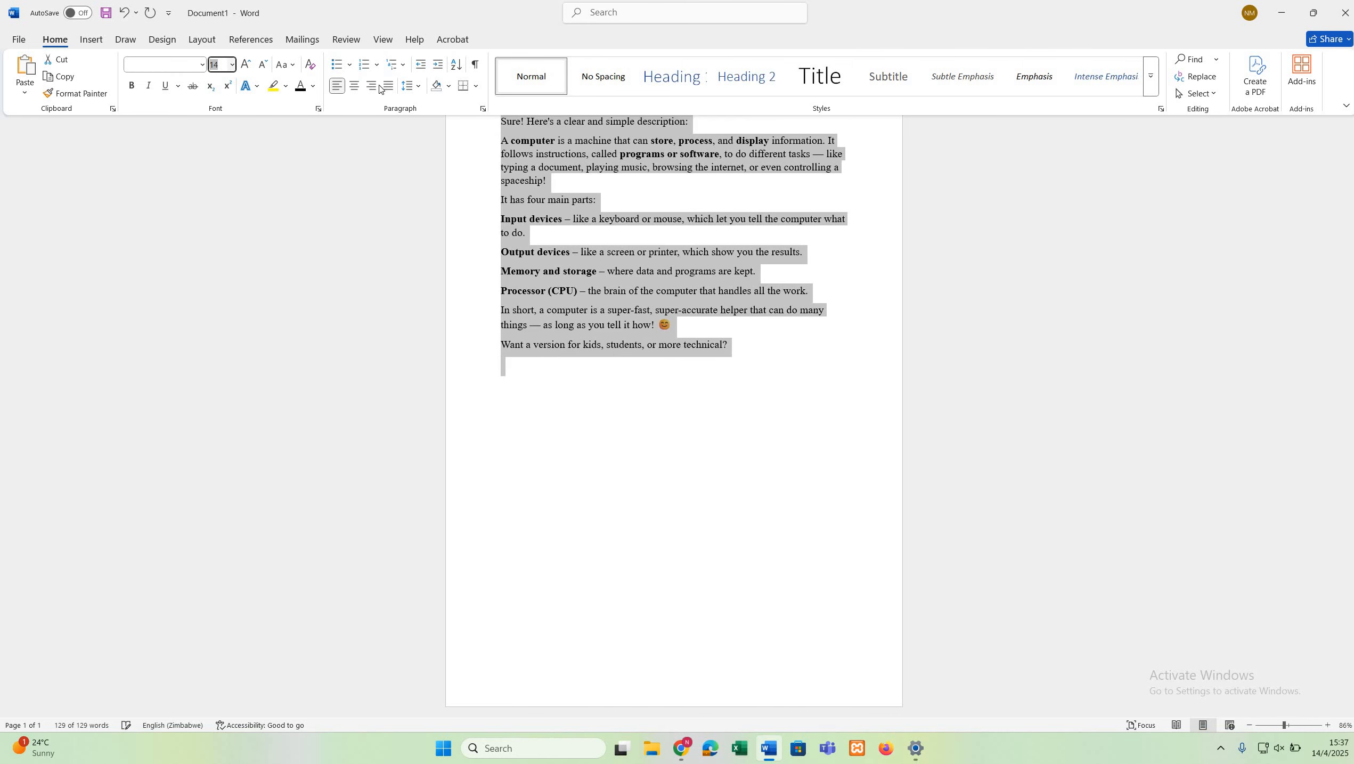
click(385, 89)
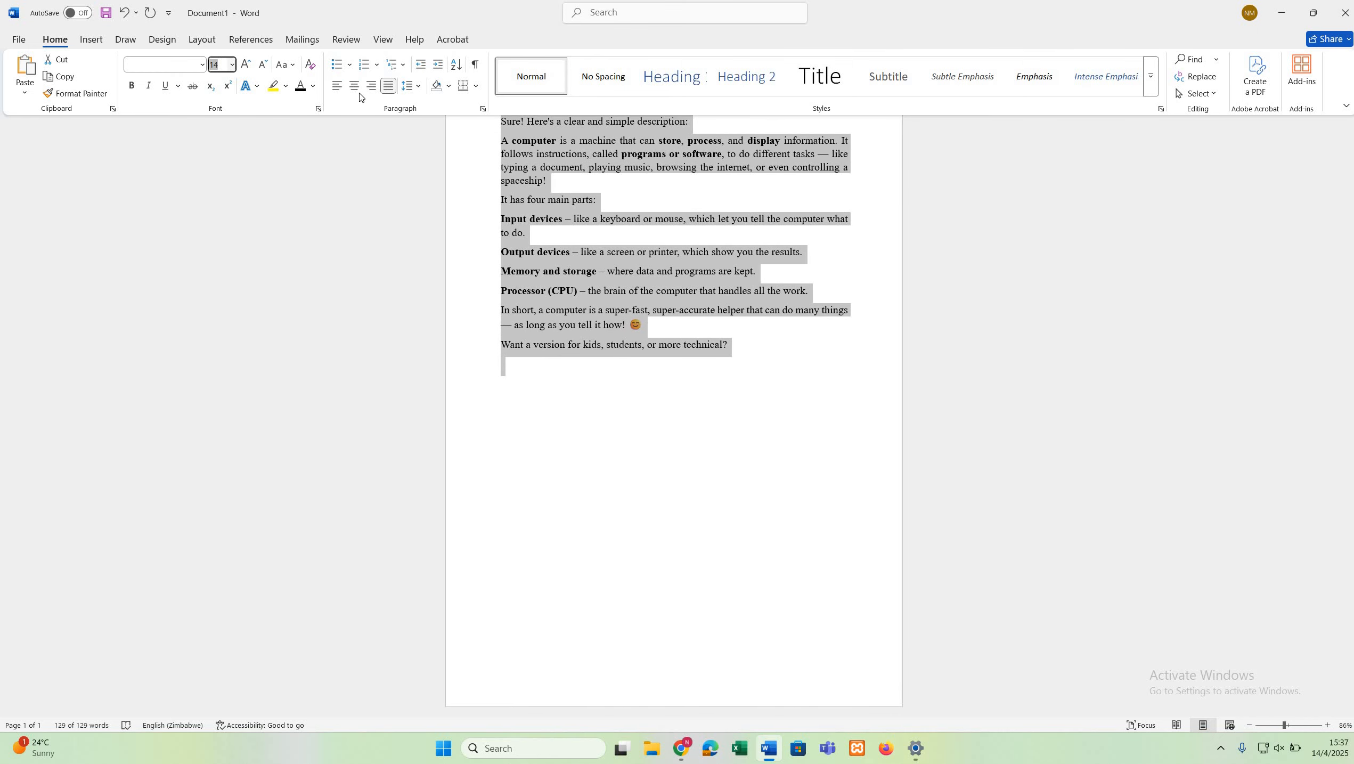
Step: Set the line spacing of the entire text to 1.15
click(421, 86)
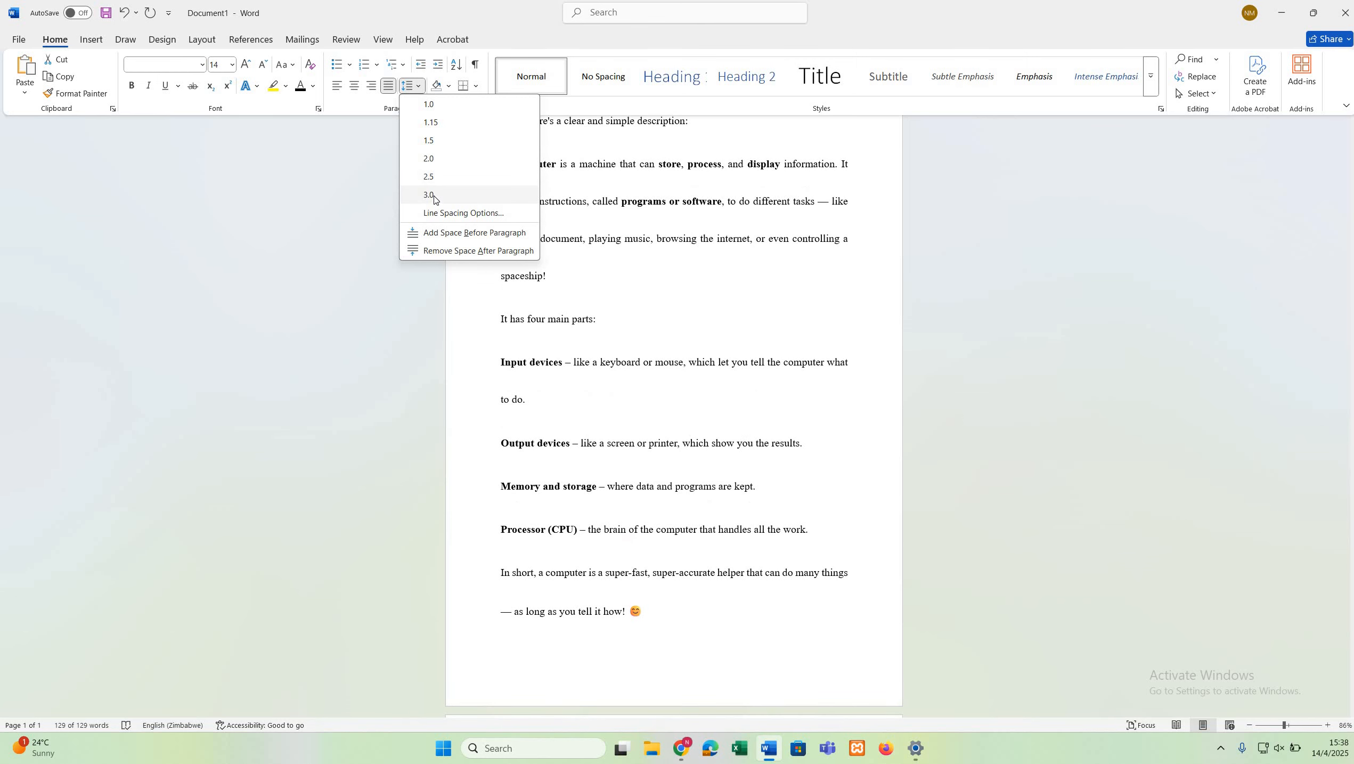
click(436, 124)
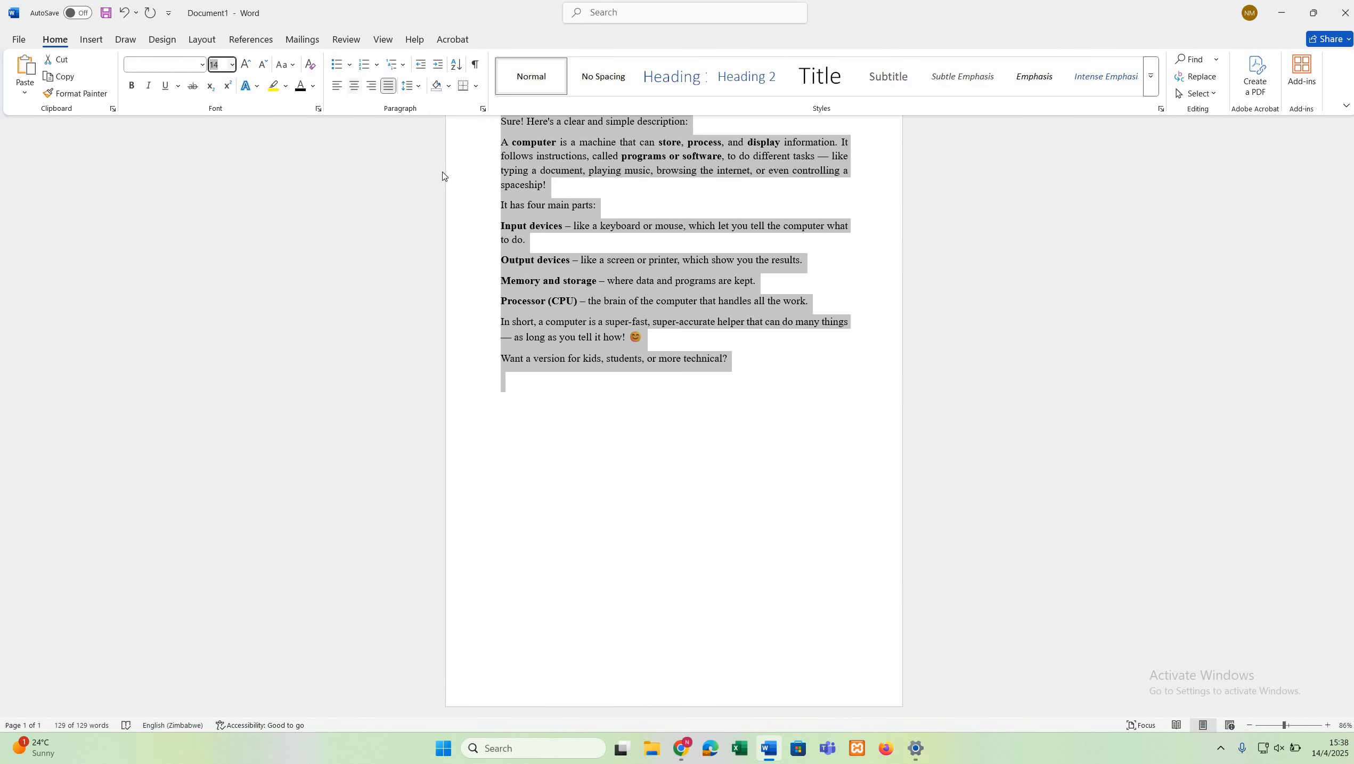
key(ctrl+F1)
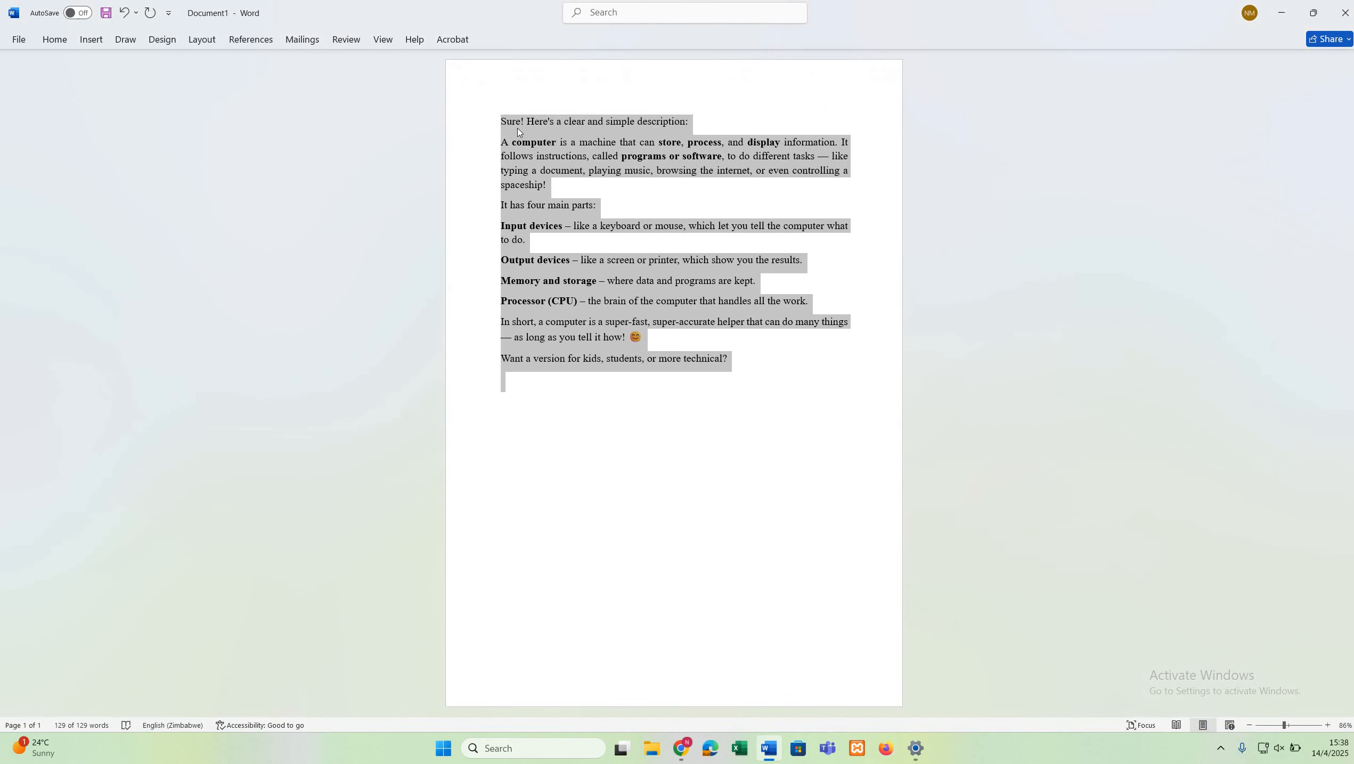
Step: Set the opening line "Sure! Here's a clear and simple description:" to font size 22
click(516, 120)
triple_click(695, 121)
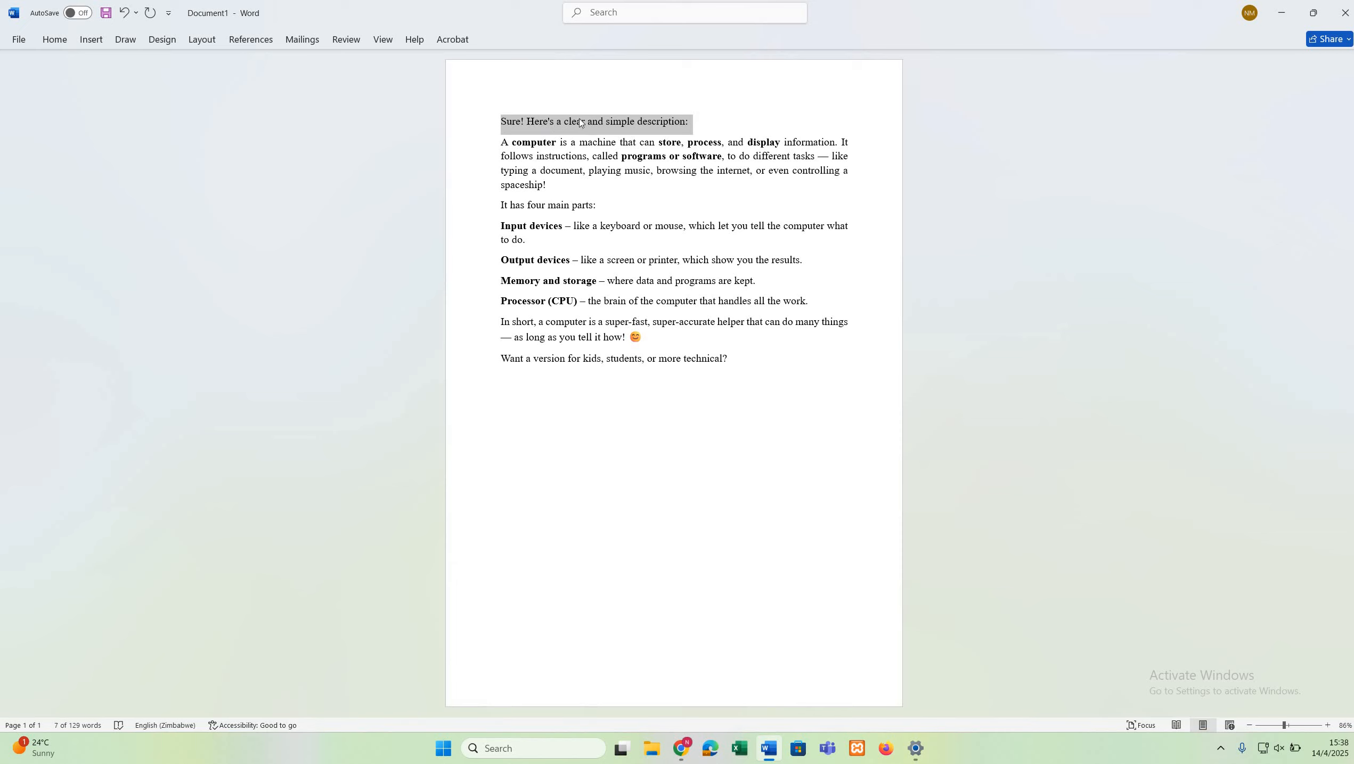
click(59, 43)
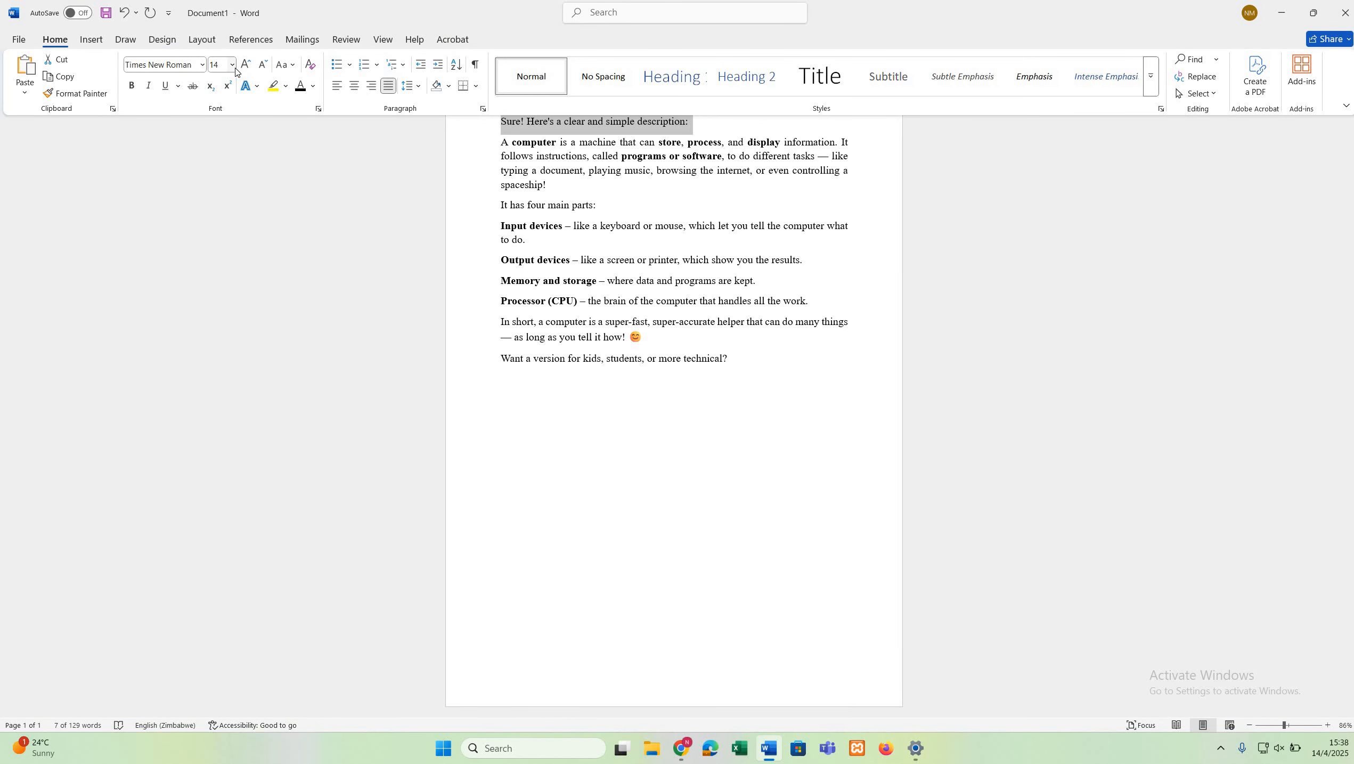
click(234, 66)
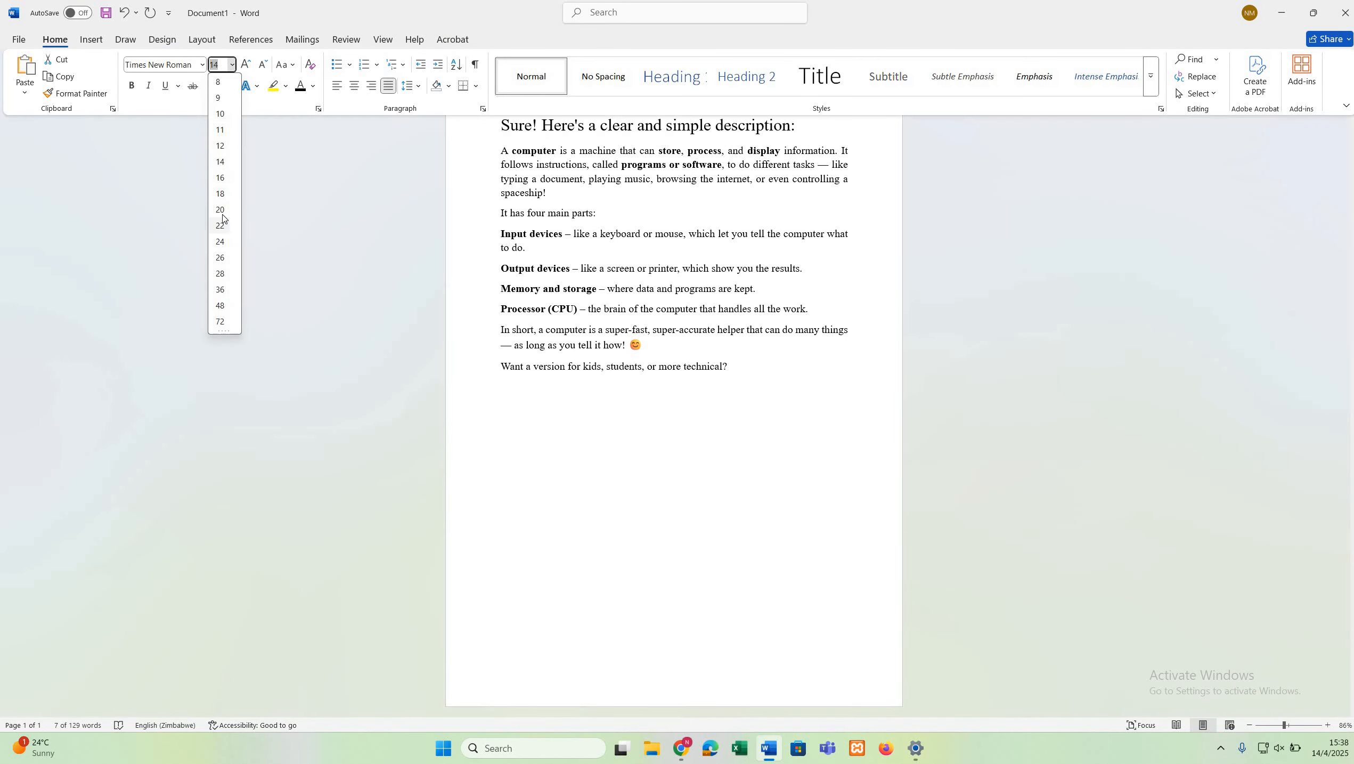
click(221, 226)
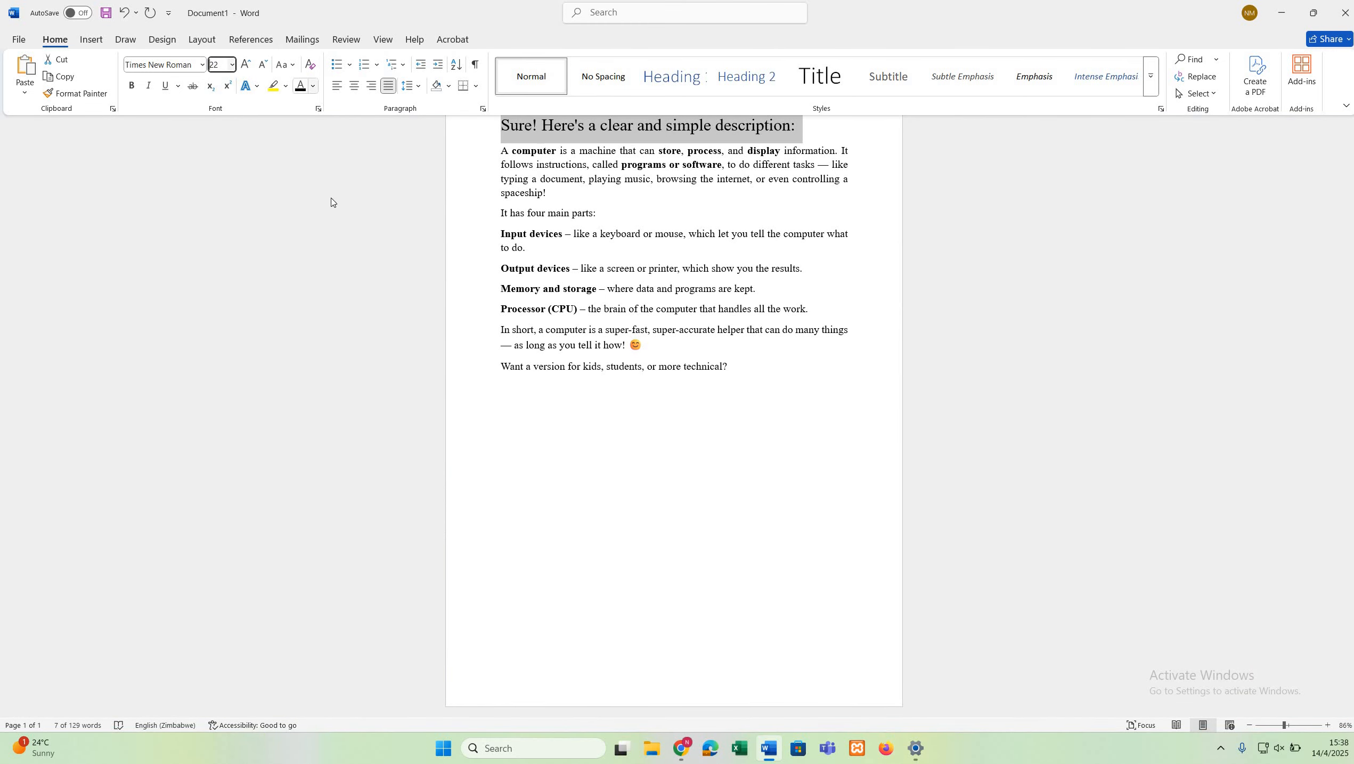
Step: Highlight the opening line in yellow, keeping its text black
click(313, 86)
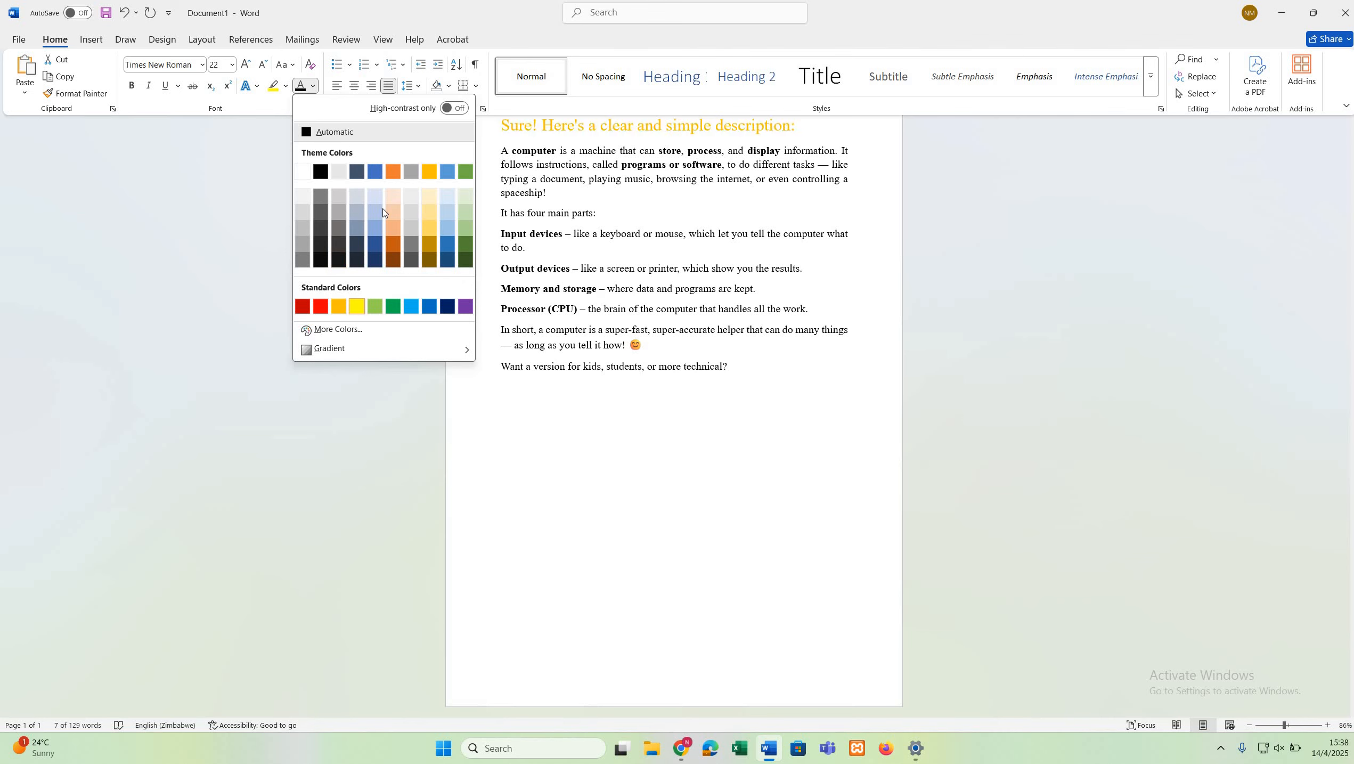
click(327, 187)
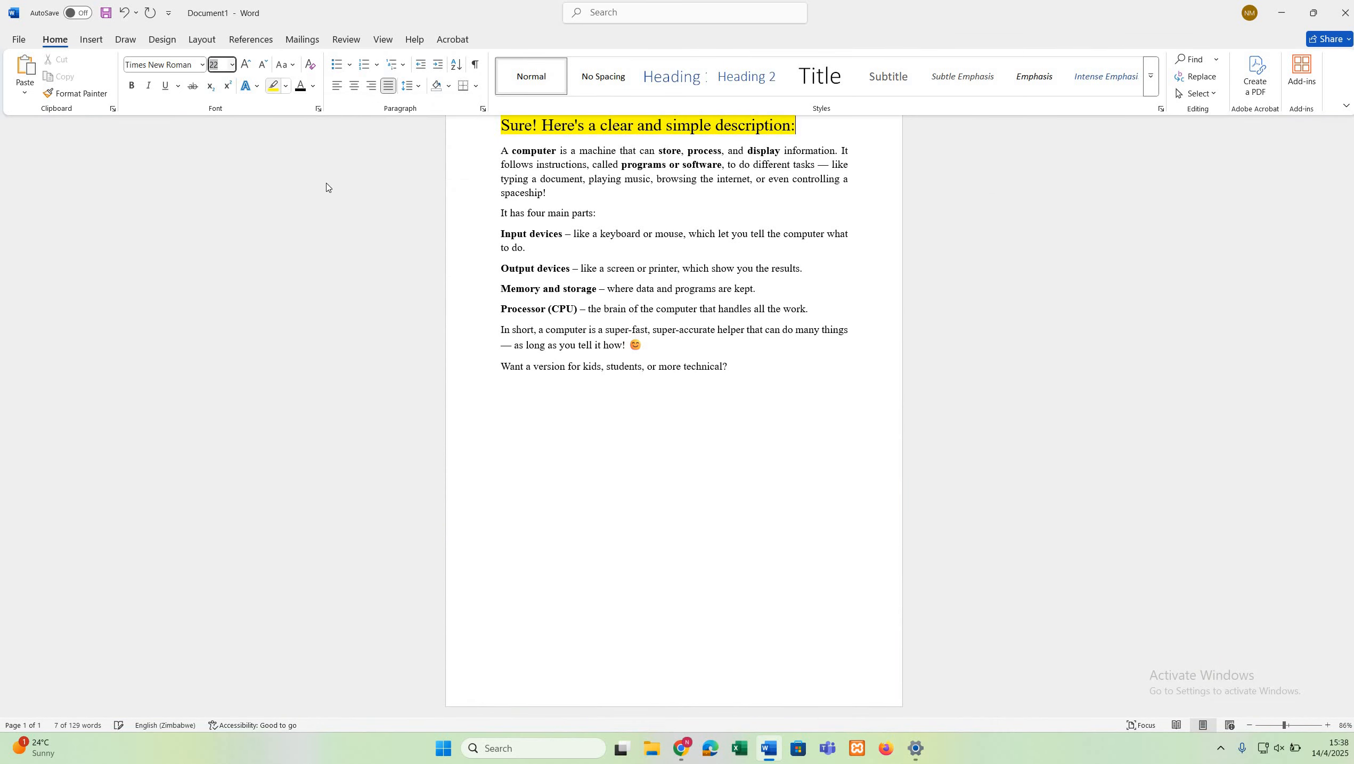
double_click(63, 39)
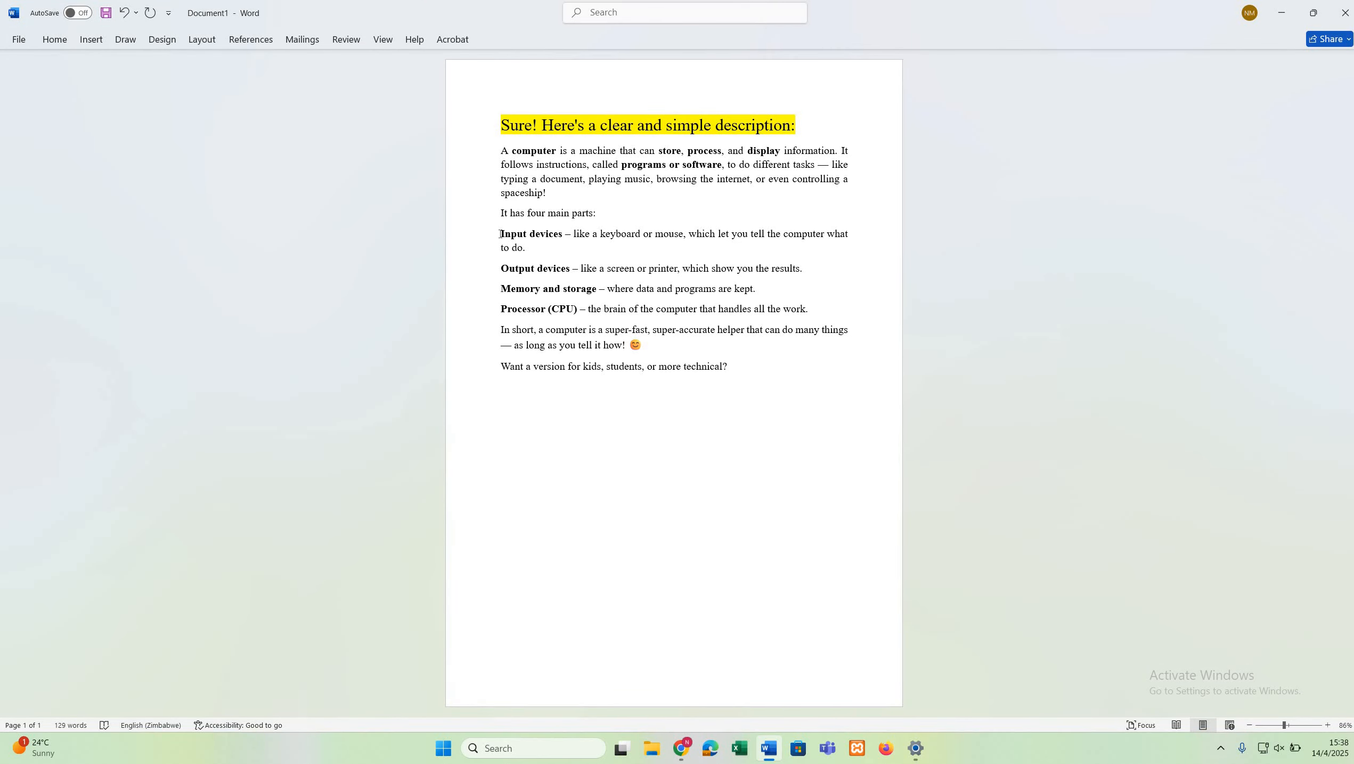
Step: Turn the four paragraphs from "Input devices" to "Processor (CPU)" into a bulleted list, trying solid round, hollow circle and four-diamond bullets
drag(501, 234, 826, 320)
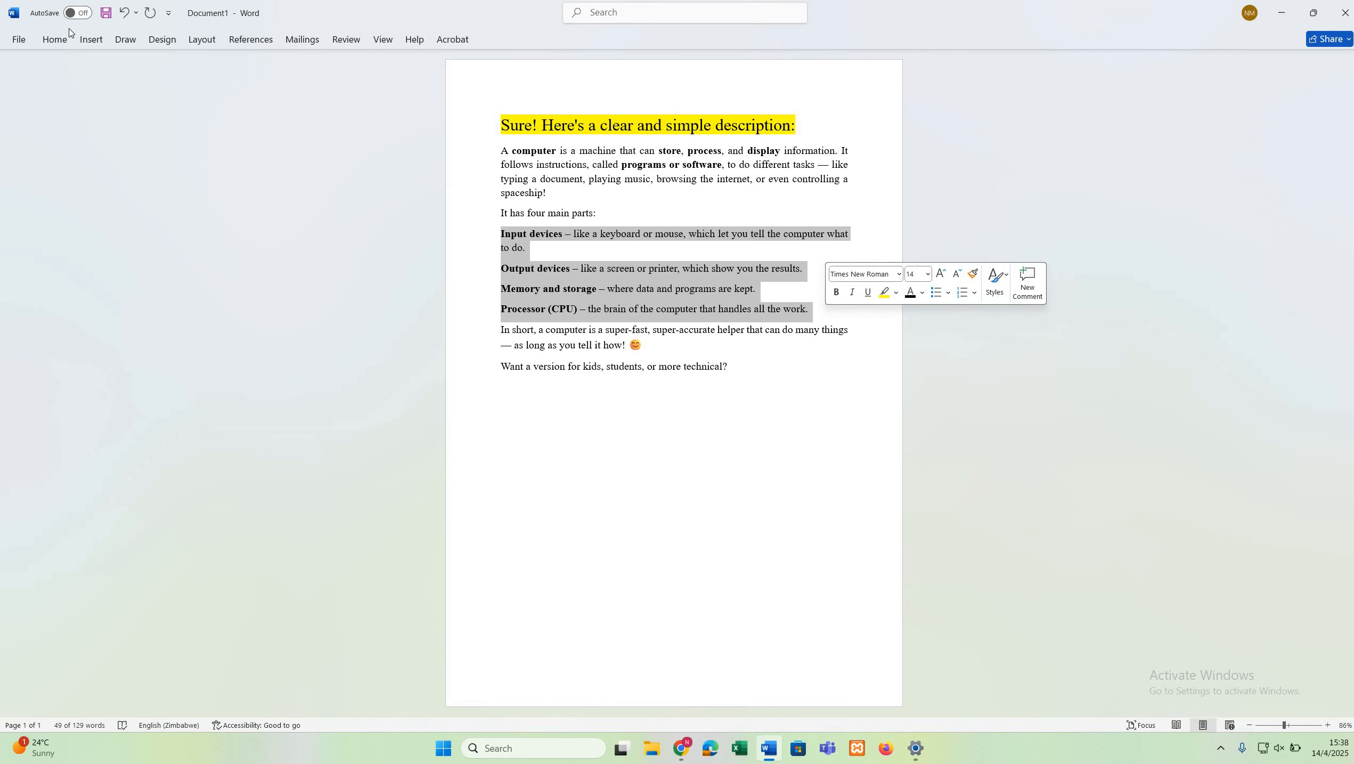
click(54, 39)
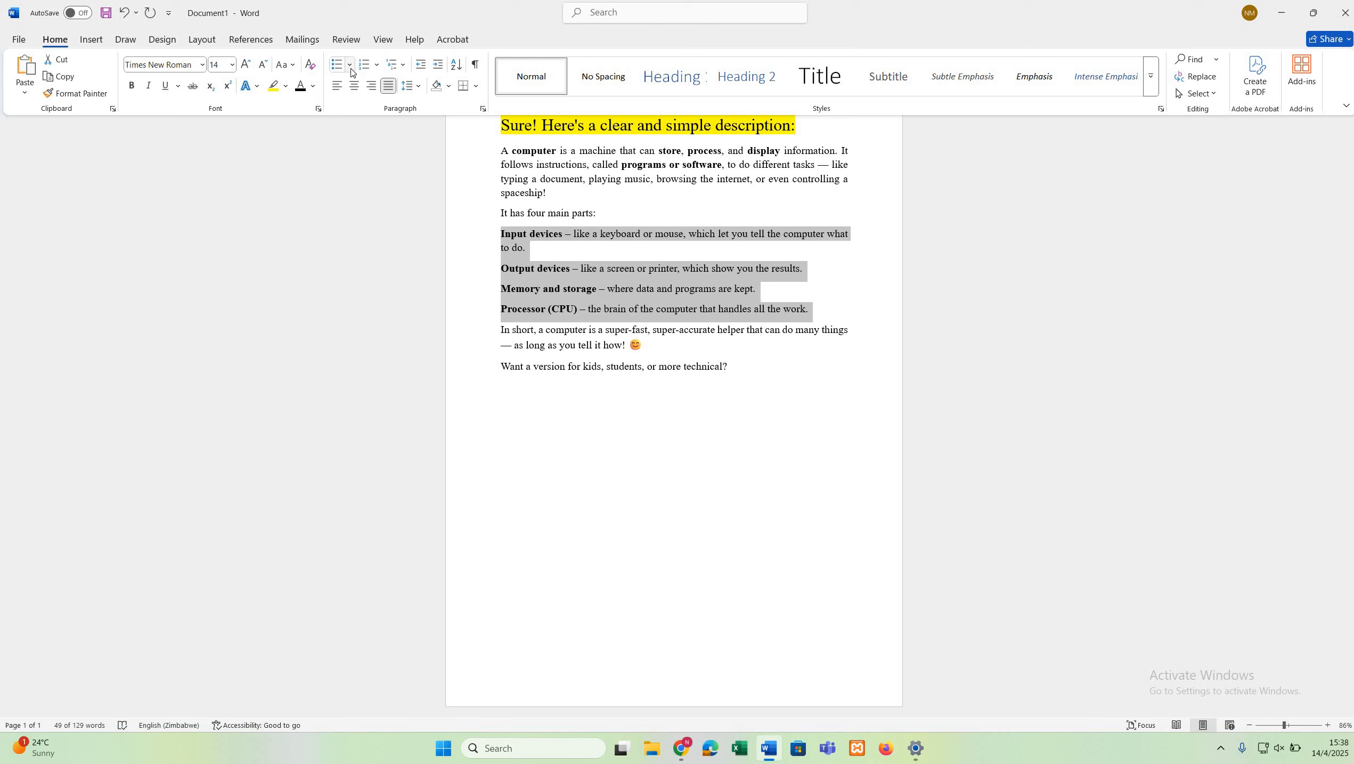
click(351, 72)
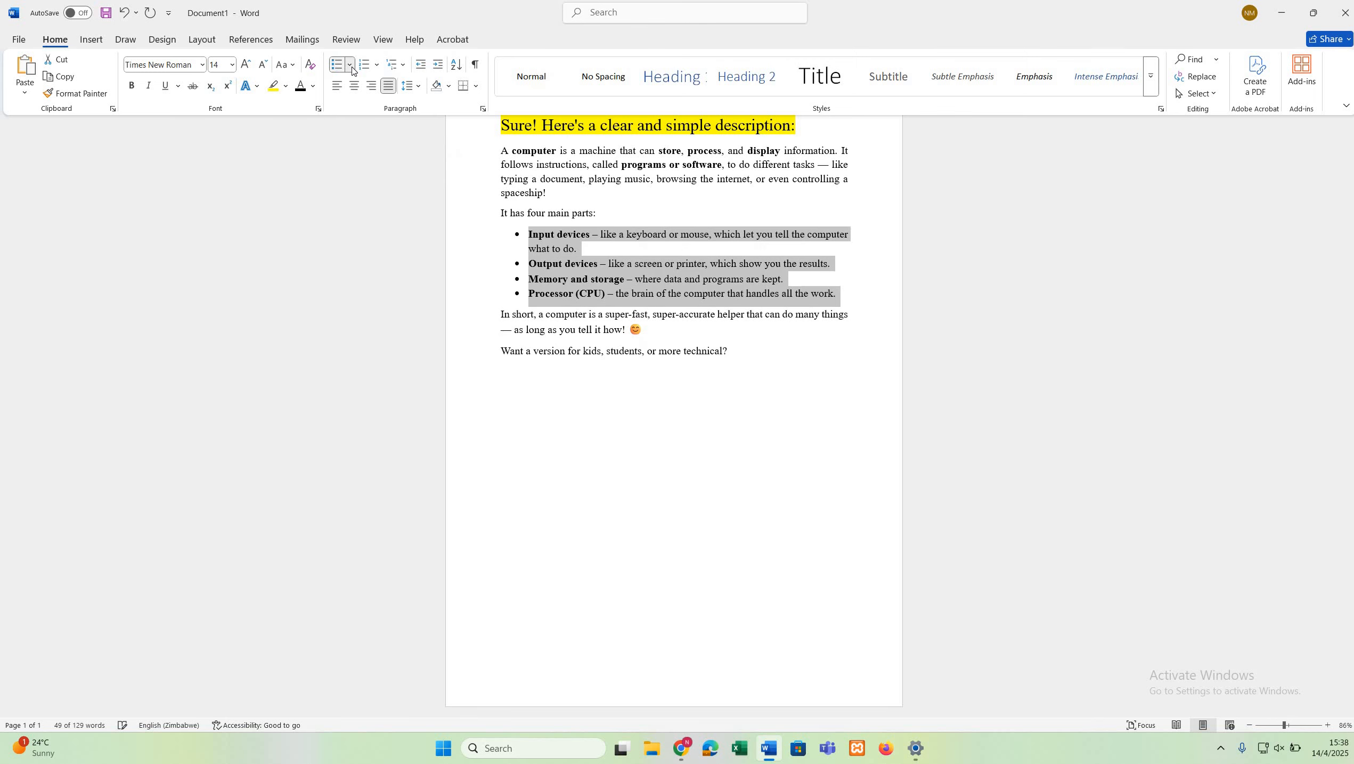
click(351, 71)
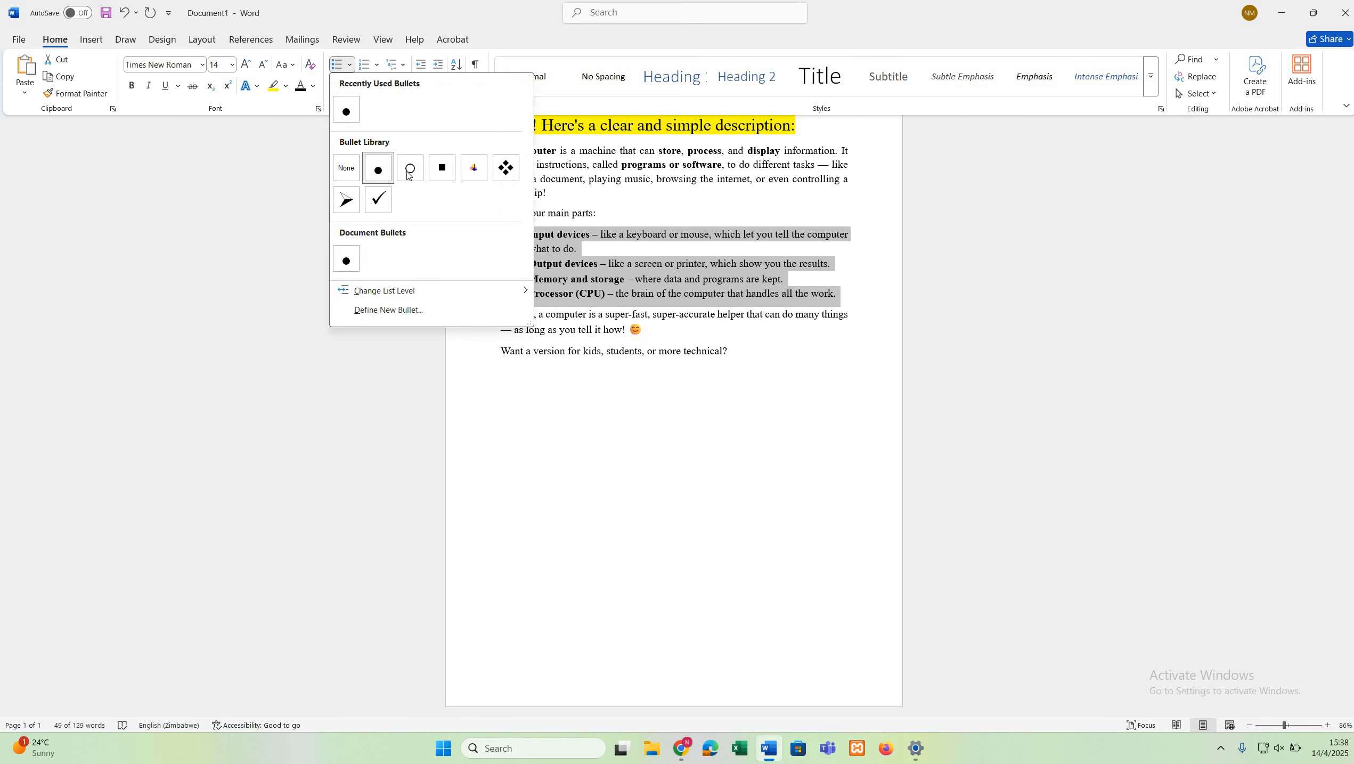
click(404, 176)
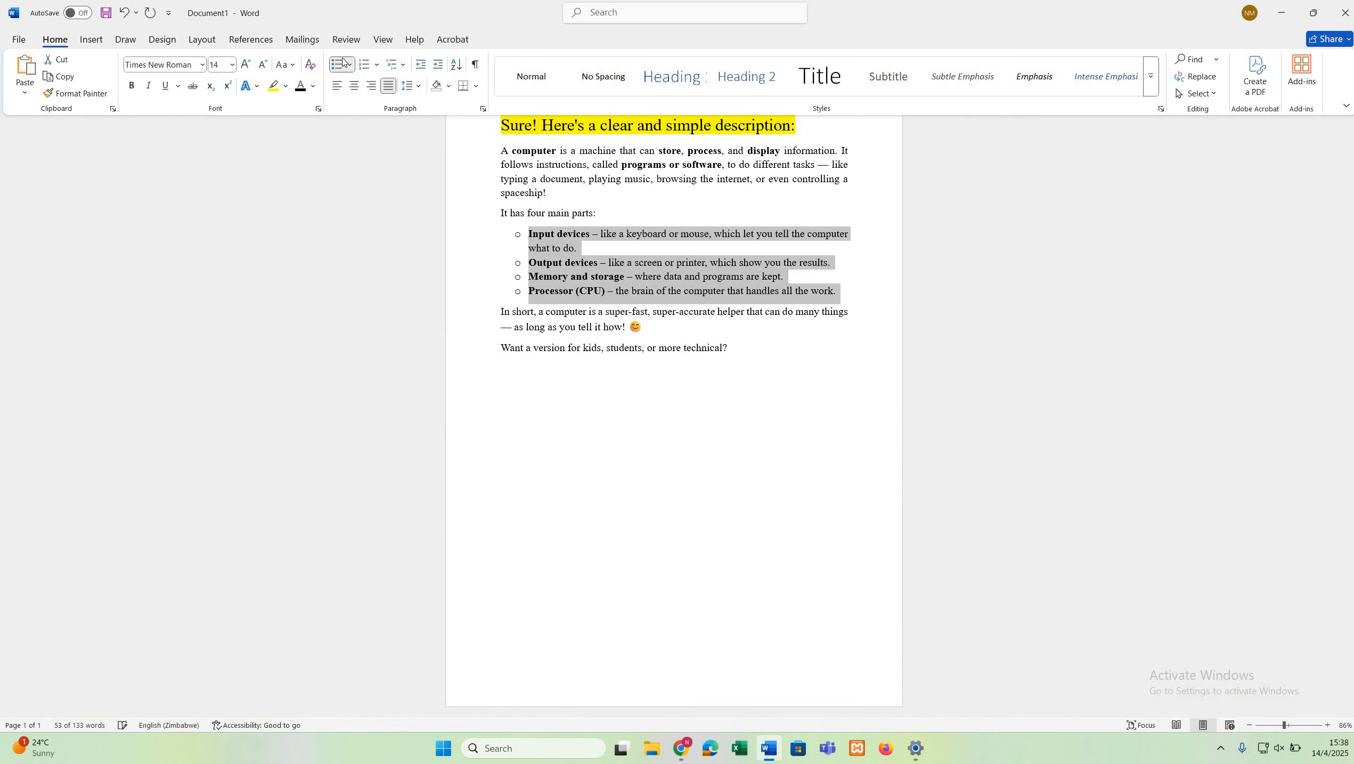
click(353, 70)
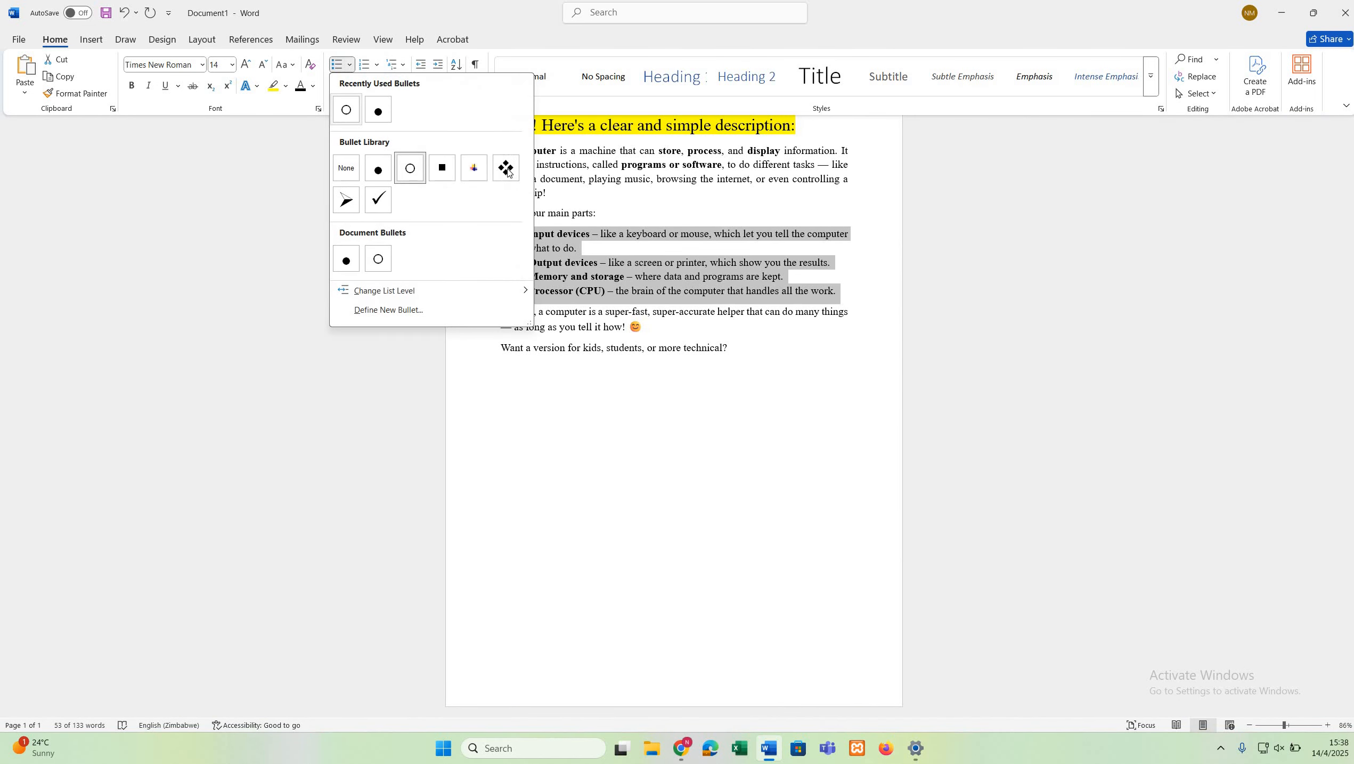
click(505, 167)
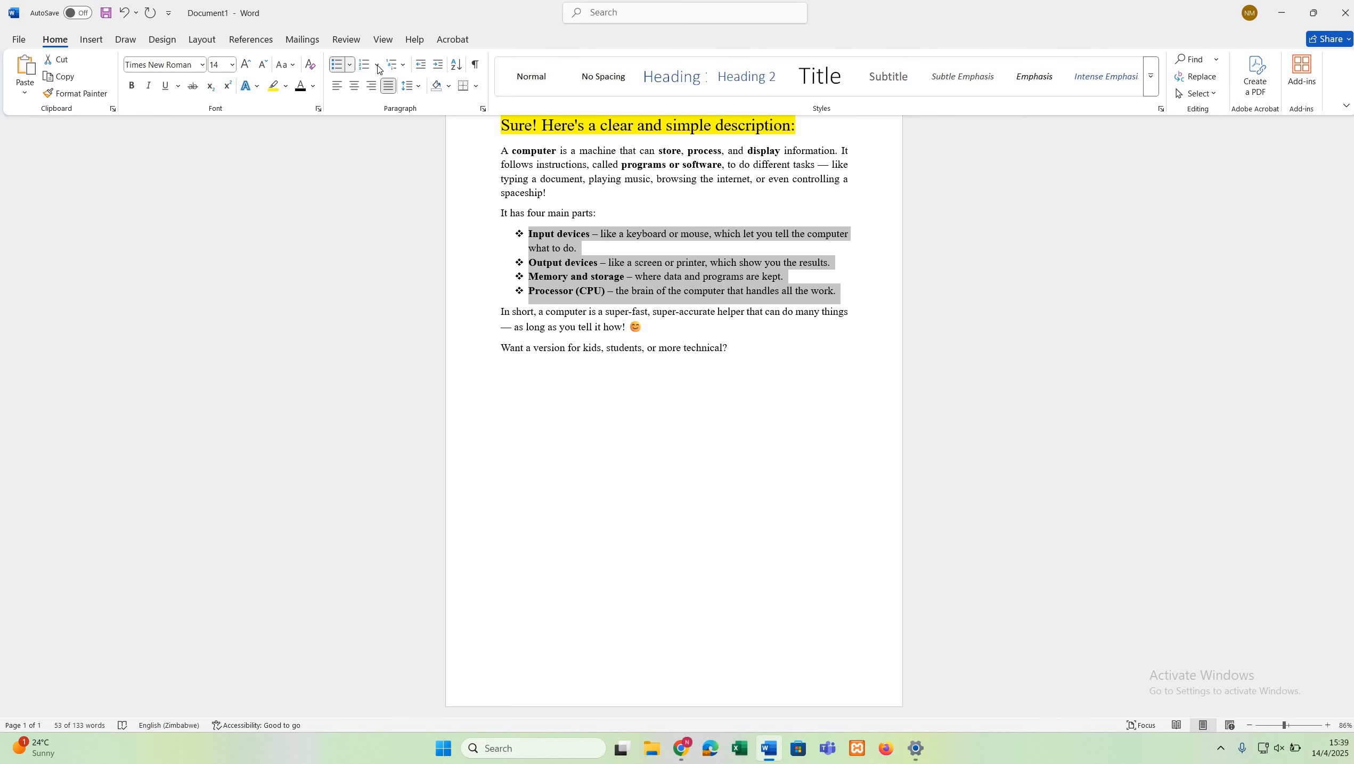
Step: Try numbered formats and the 1) a) i) multilevel list on the four computer parts, and settle on arrow bullets
click(377, 65)
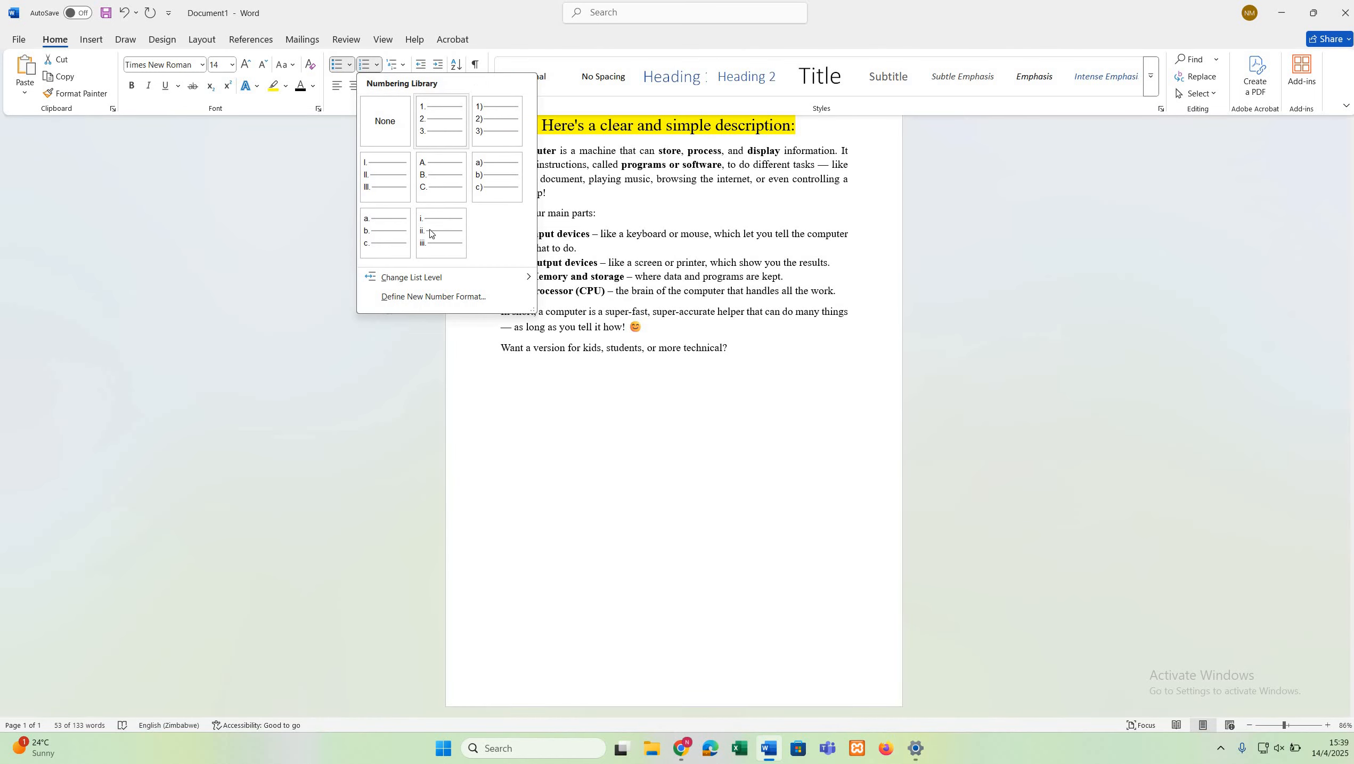
click(447, 220)
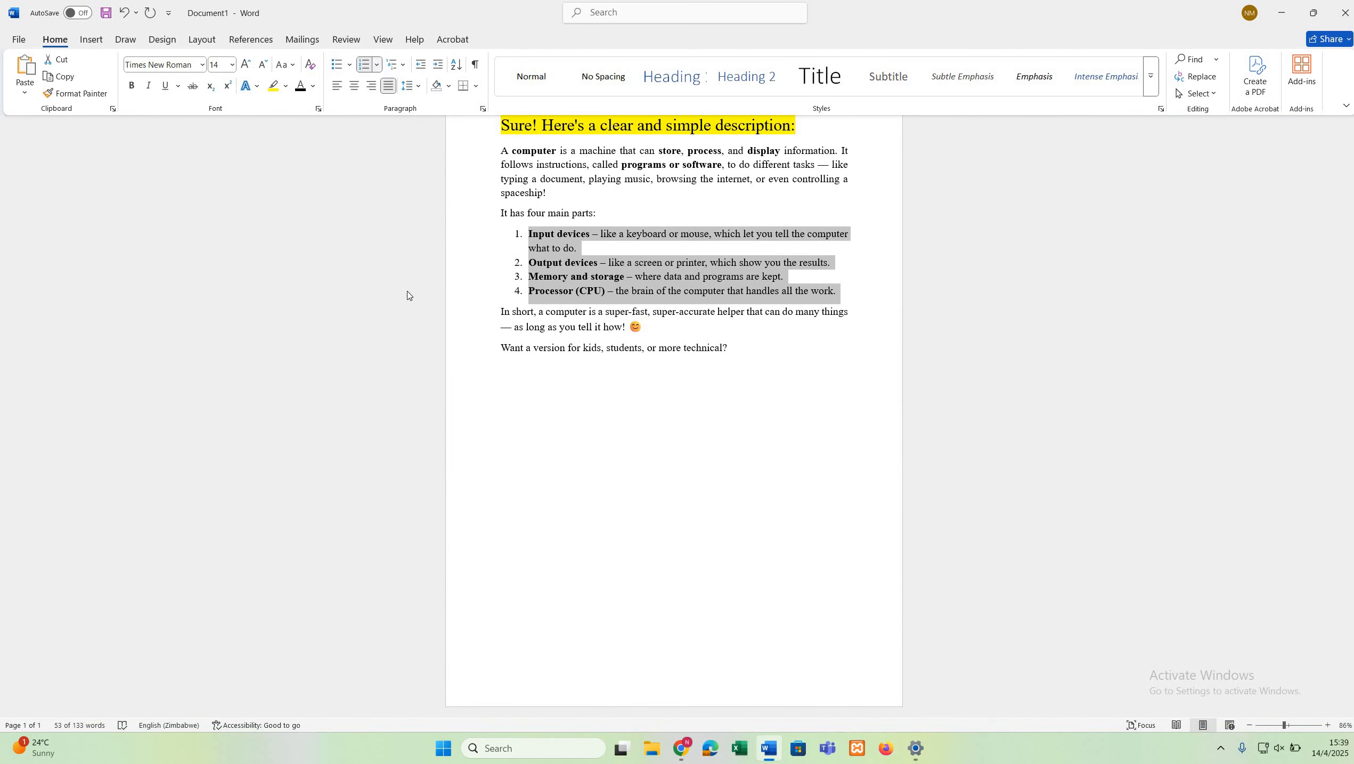
click(377, 65)
click(385, 259)
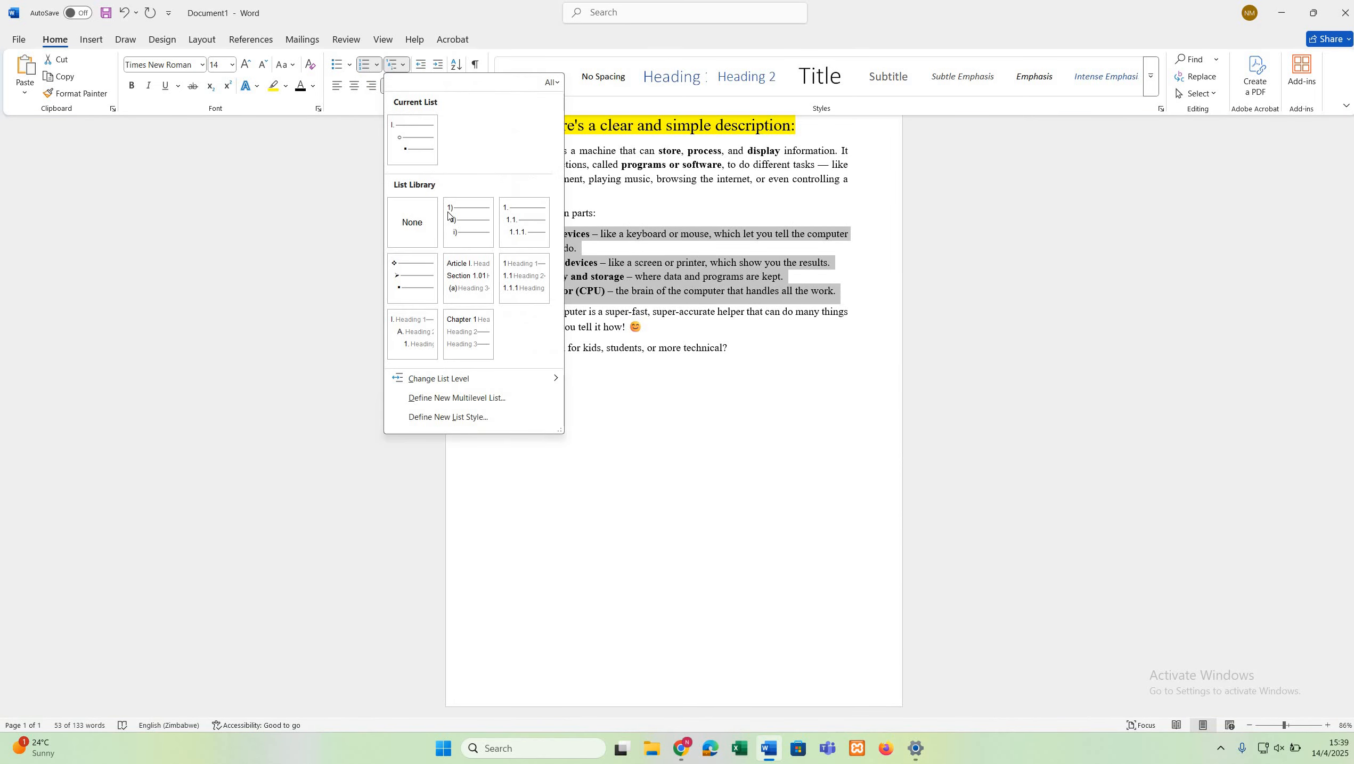
click(461, 210)
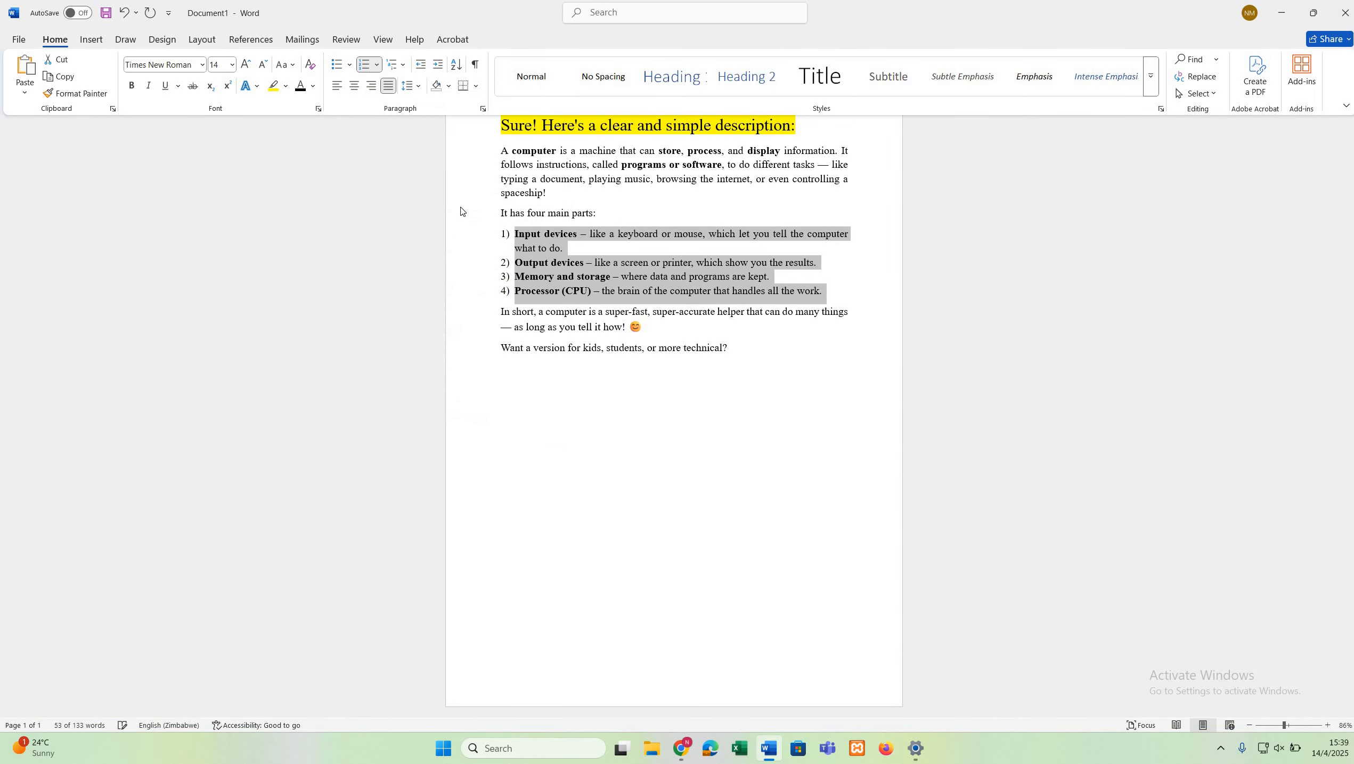
click(349, 65)
click(344, 199)
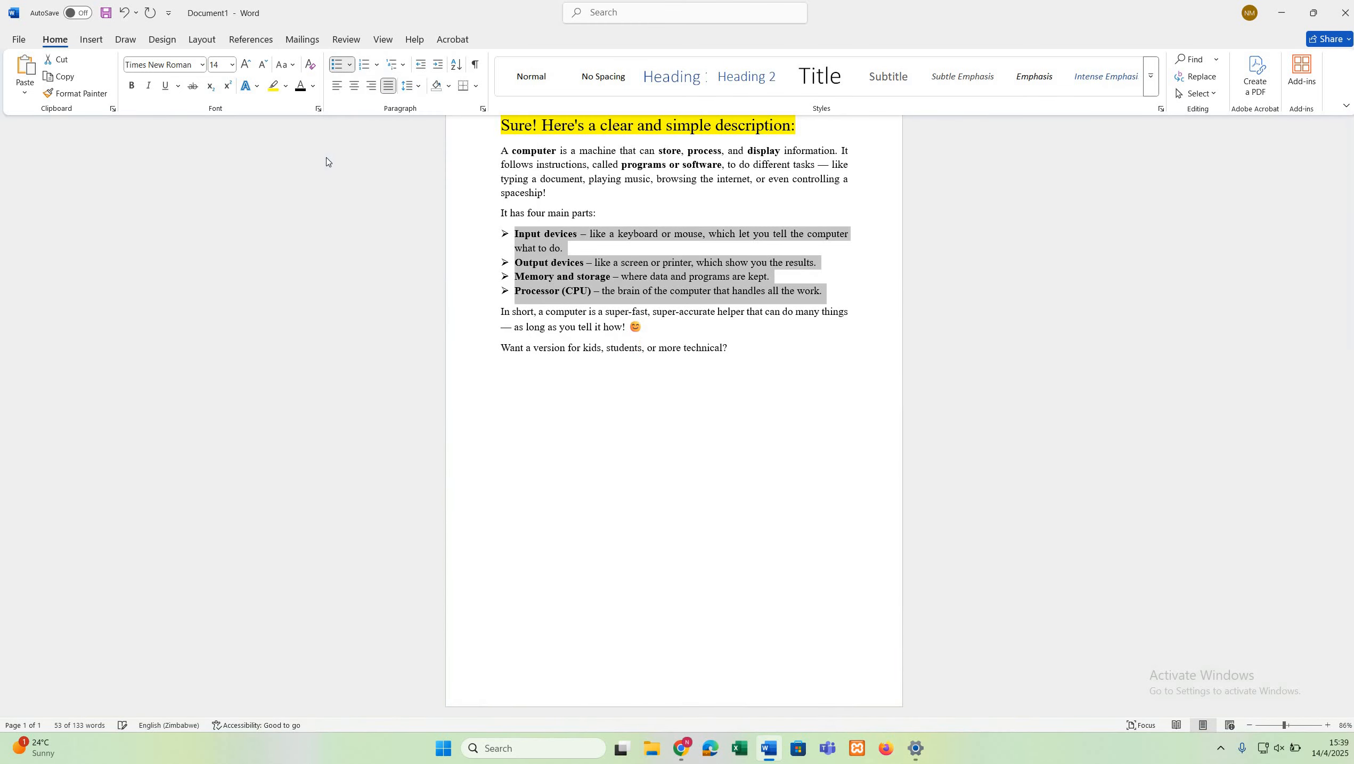
Step: Try the Heading 1 style on the "Output devices" list item and undo it
double_click(60, 42)
click(62, 44)
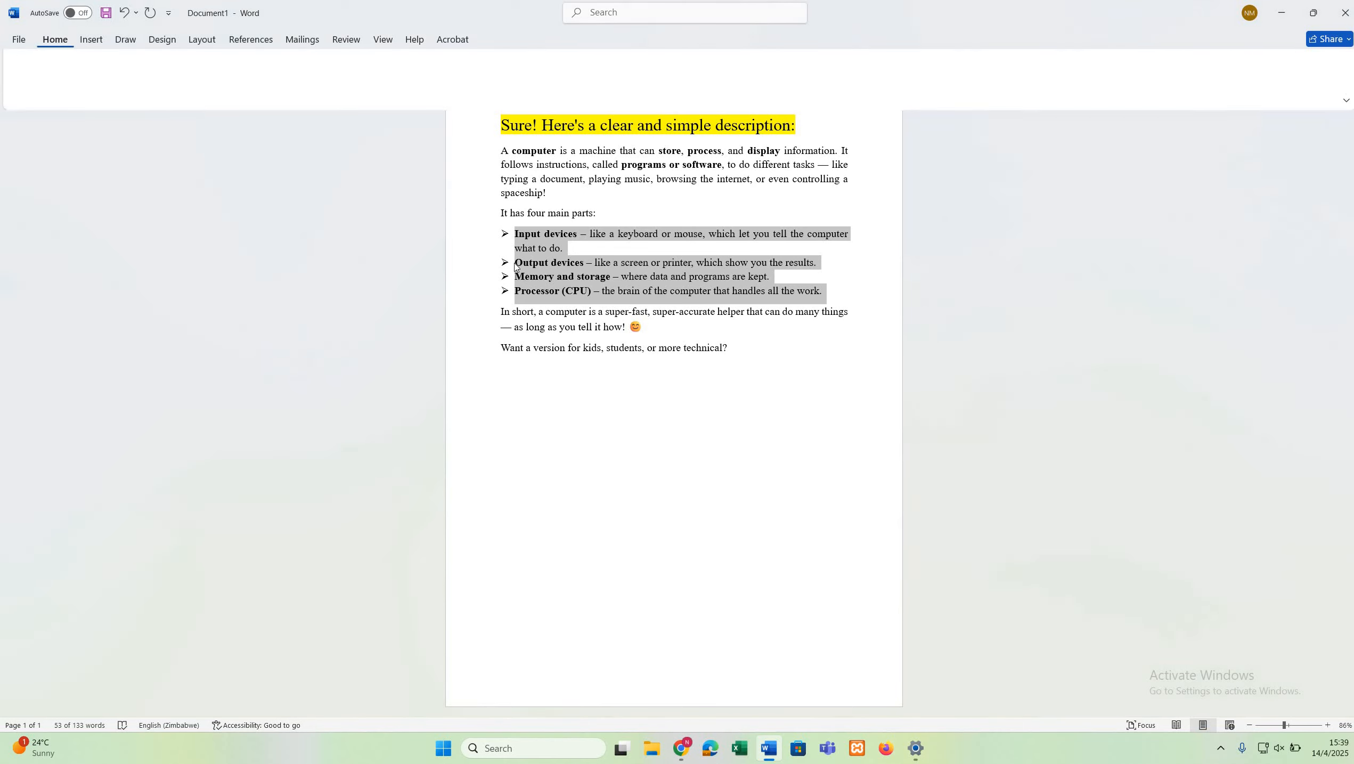
click(558, 270)
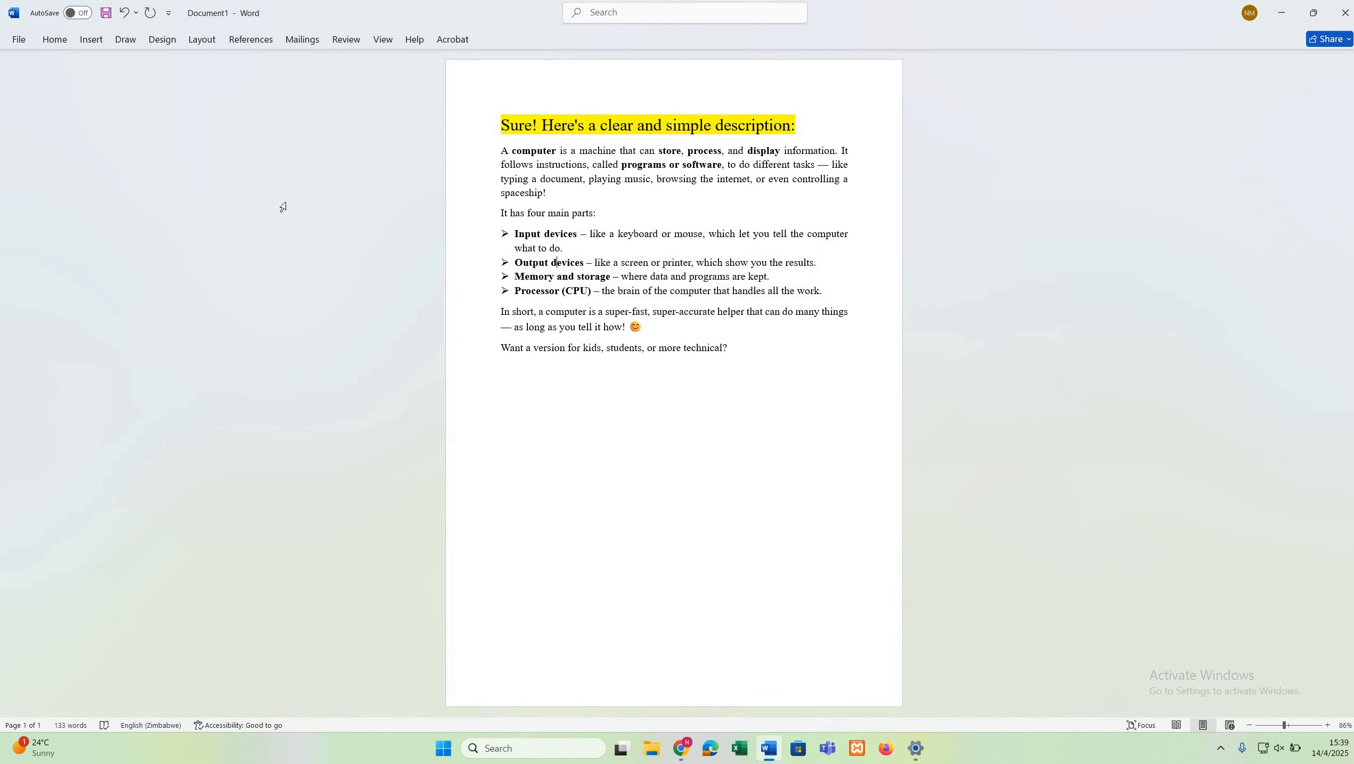
click(60, 45)
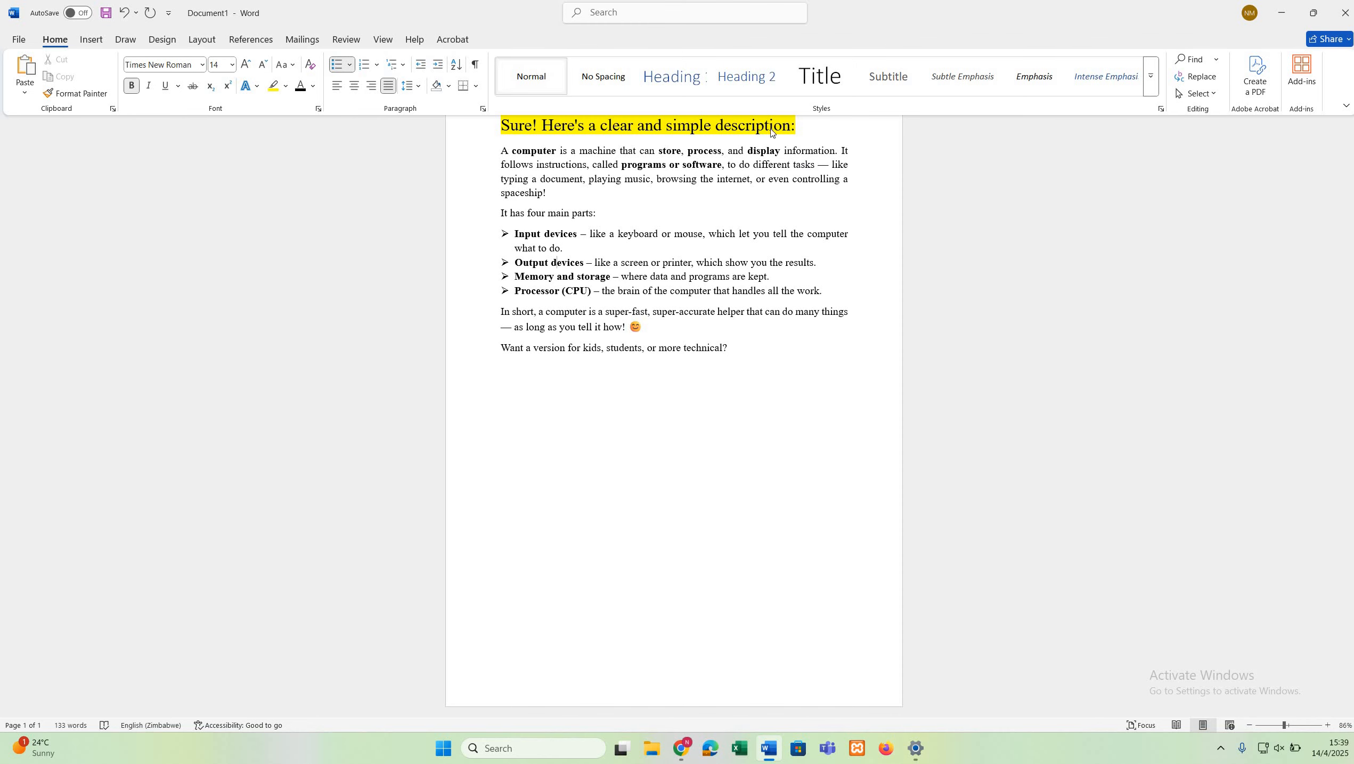
click(690, 82)
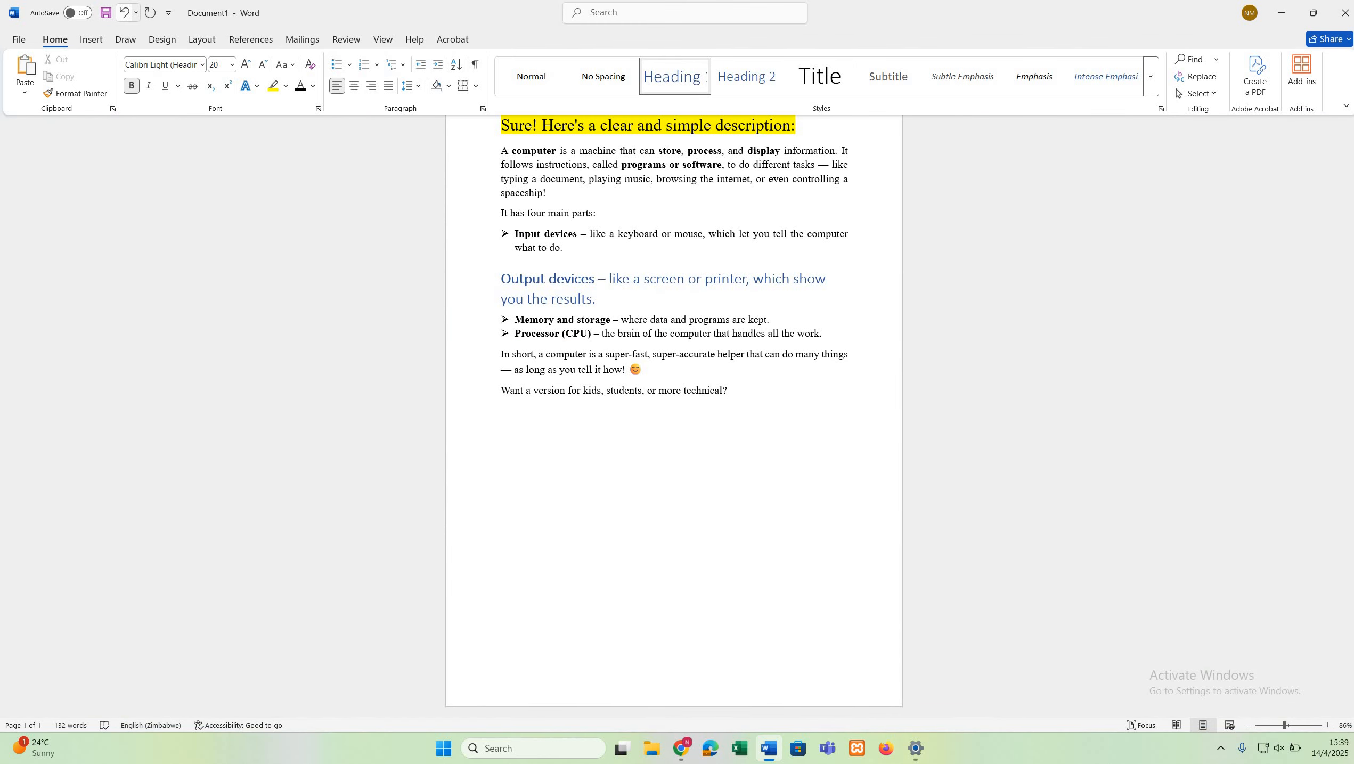
click(124, 13)
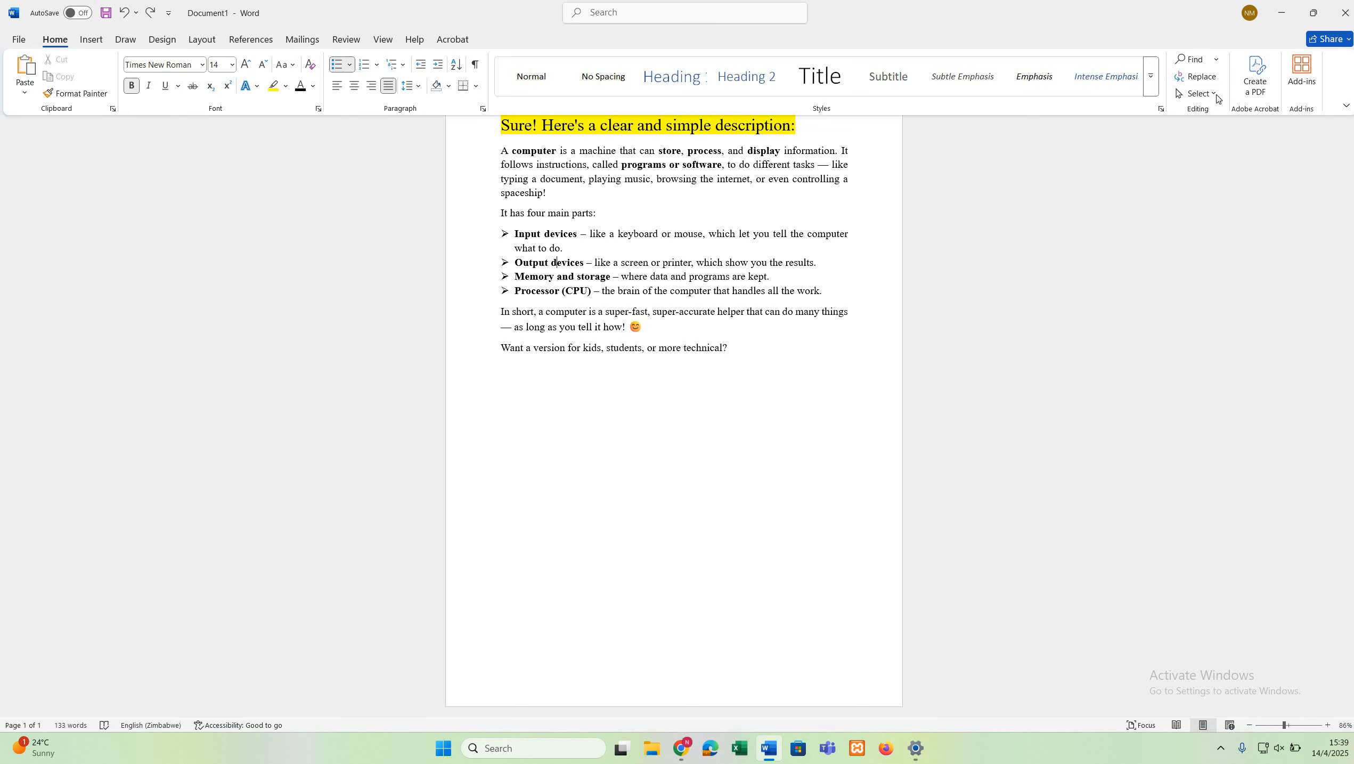
Step: Insert a table with four columns and six rows below the last line of text
click(91, 38)
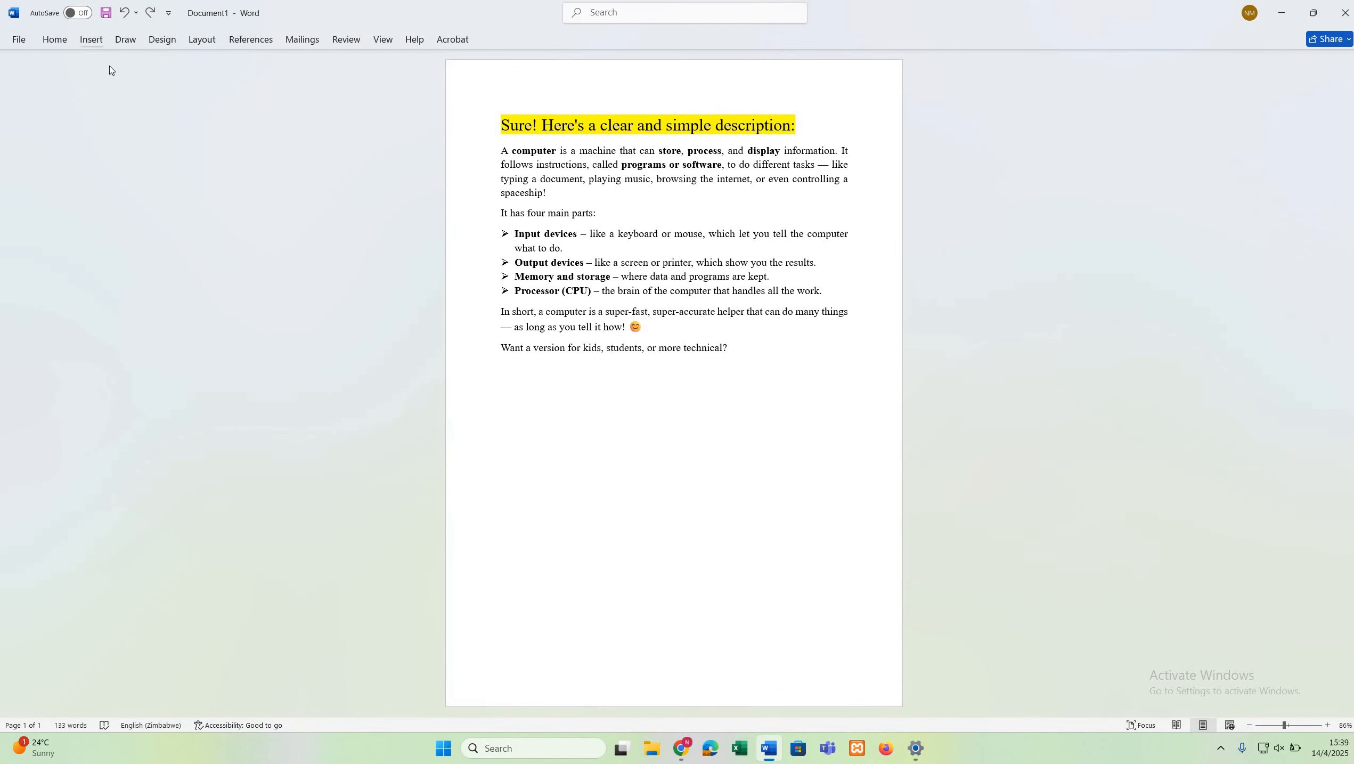
click(97, 43)
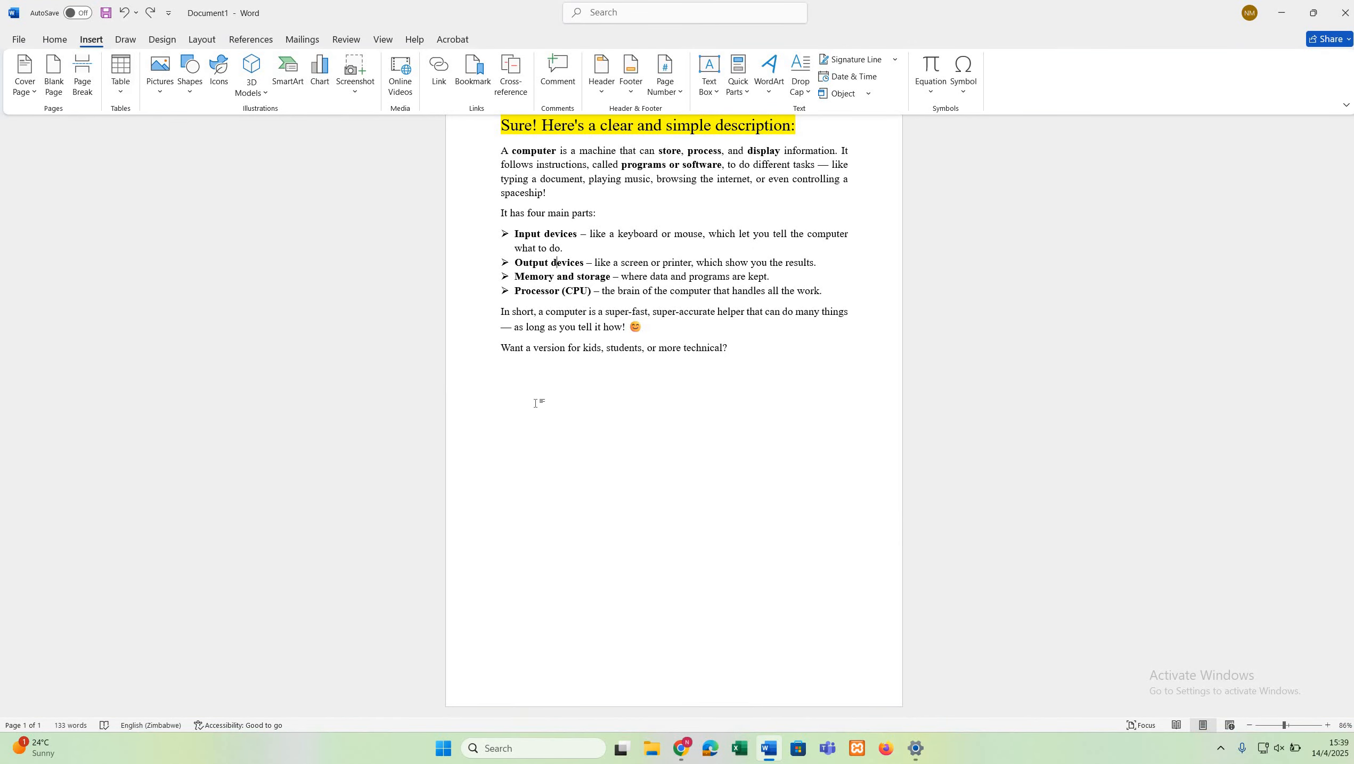
click(508, 394)
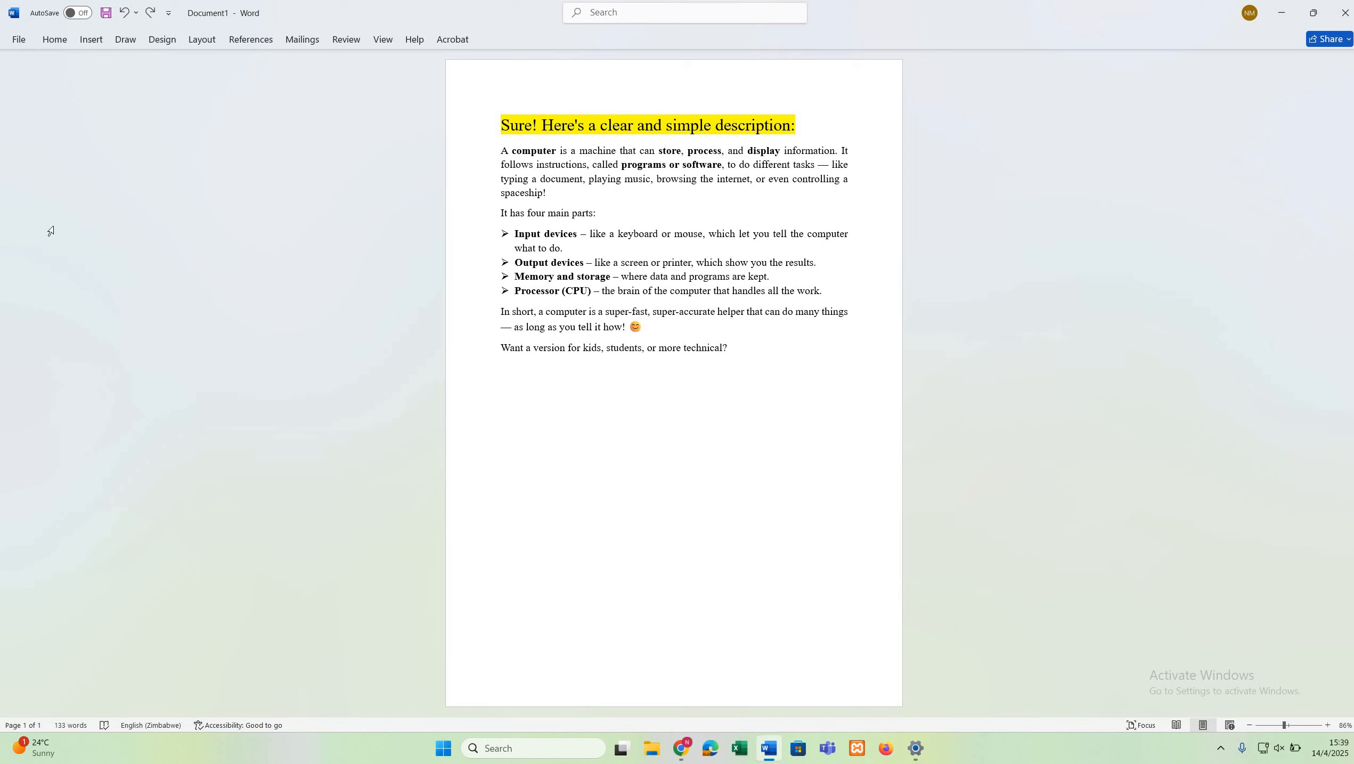
click(90, 40)
click(117, 75)
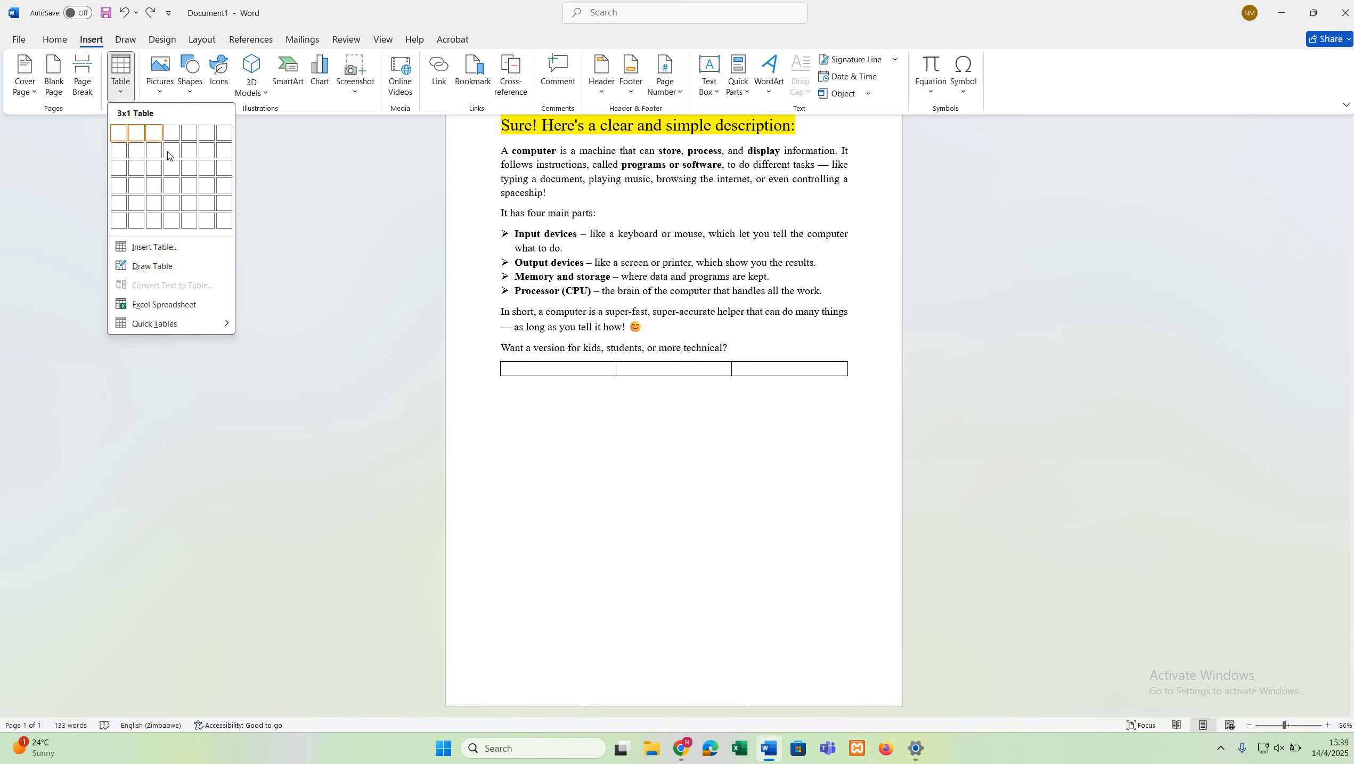
click(171, 221)
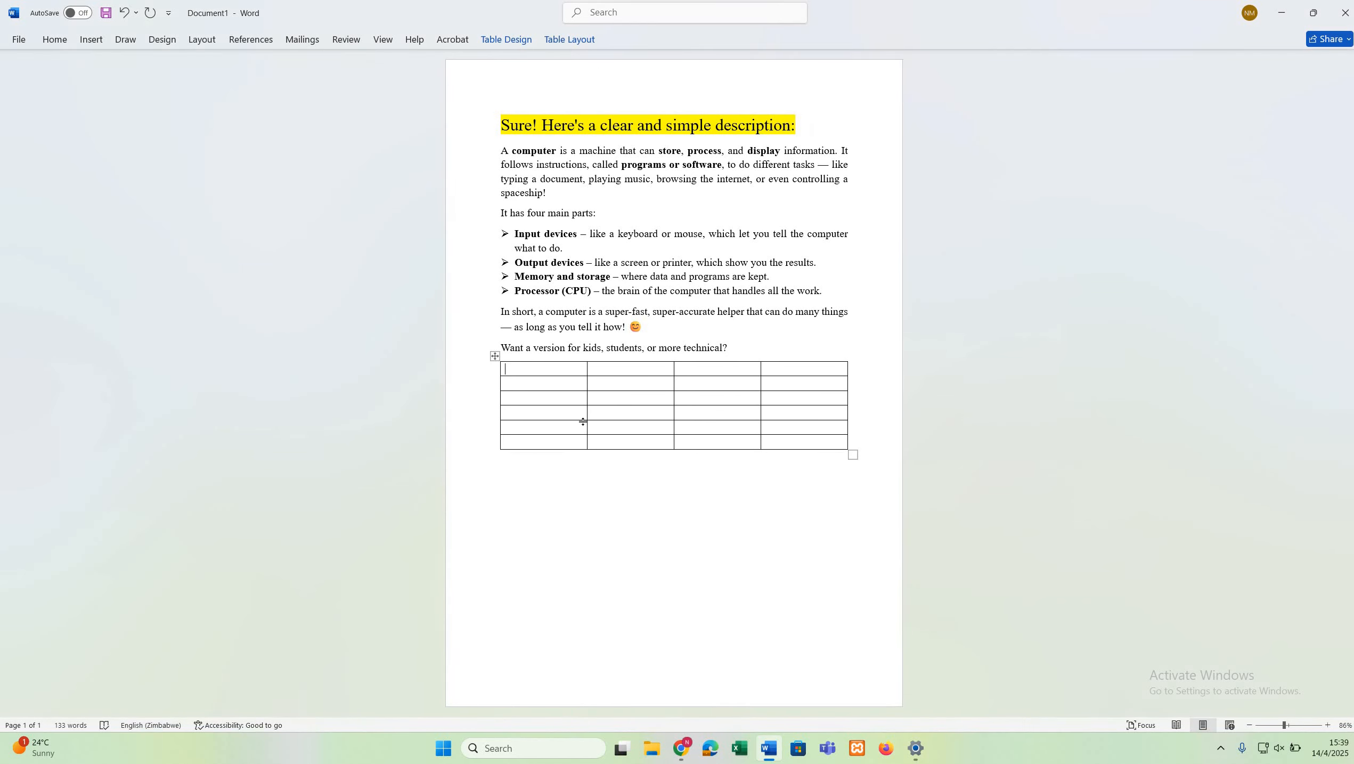
Step: Fill the table's first row with the sample text hsfbvf, gfbsfg, ghbgf and gfbfg
text(hsfbvf)
key(Tab)
text(gfbsfg	ghbgf	gfbfg)
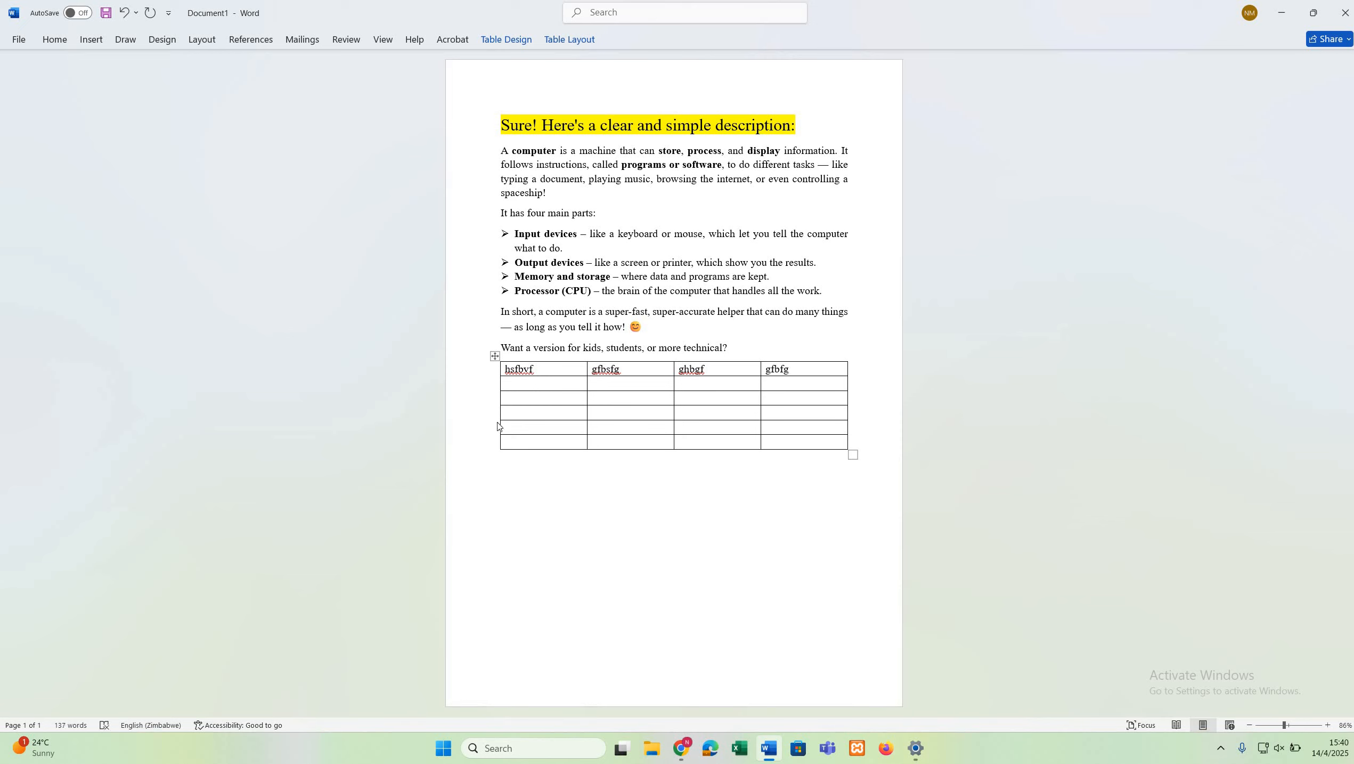
Step: Fill the first column below its top cell with gfbhfg, fgbfg, fg, fvgdf and sgfb
key(Tab)
text(gfbhfg)
key(Down)
text(fgbfg)
key(Down)
text(fg)
text(fvgdf)
text(sgfb)
Step: Fill the second column below its top cell with gbhgtbhgh, gft, gtf, ftrggtrf and gtsr
click(645, 381)
text(gbhgtbhgh)
key(Down)
text(gft)
key(Down)
text(gtf)
key(Down)
text(ftrggtrf)
key(Down)
text(gtsr)
Step: Fill the third column below its top cell with trgts, rtgtrg, rgftt, g and erg
click(705, 384)
text(t)
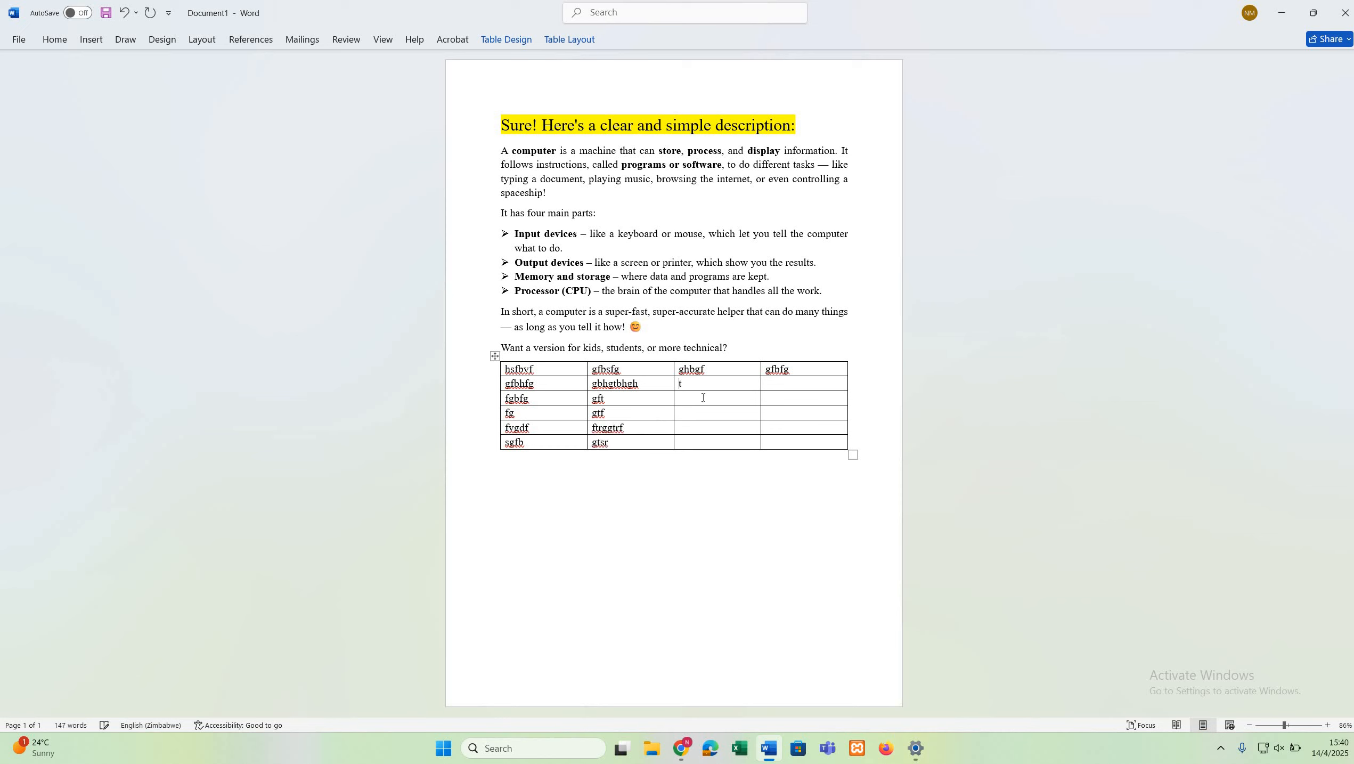
text(rgts)
key(Down)
text(rgftt)
key(Down)
text(g)
Step: Fill the fourth column below its top cell with ftrgt, re, ergtr, rre and wefr, and leave the table
click(786, 385)
text(ftrgt)
key(Down)
text(reergtrrre)
key(Down)
text(wefr)
key(Down)
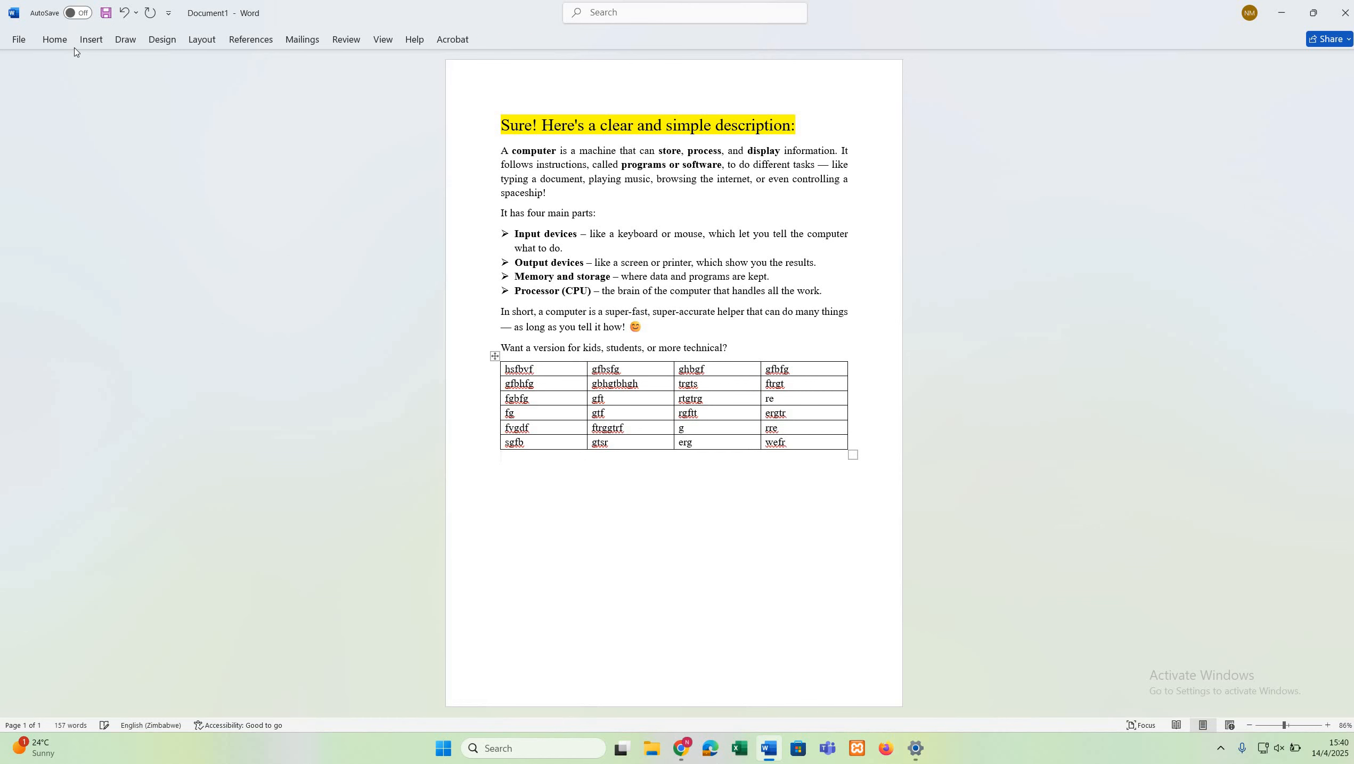
Step: Insert the picture "myhp picture portal" from this device's Pictures folder below the table and check its placement
click(91, 39)
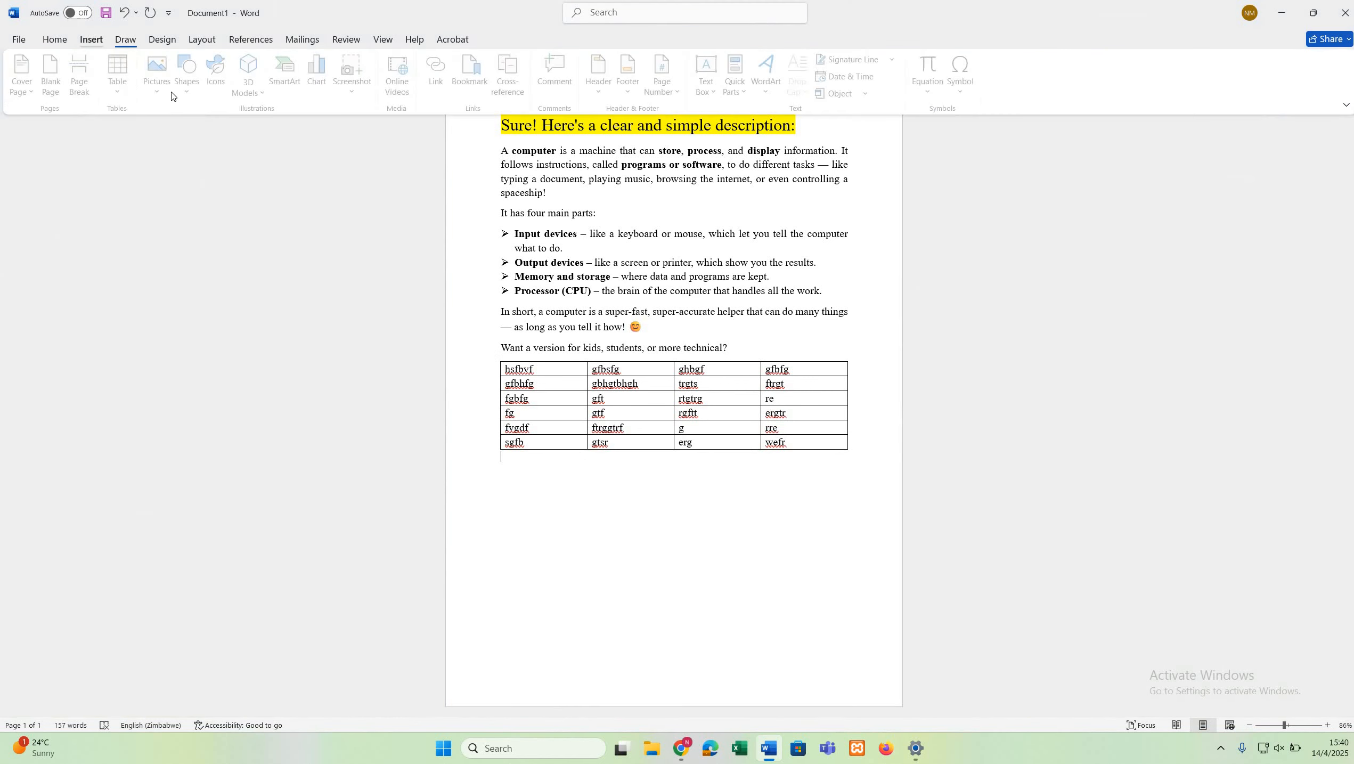
key(Escape)
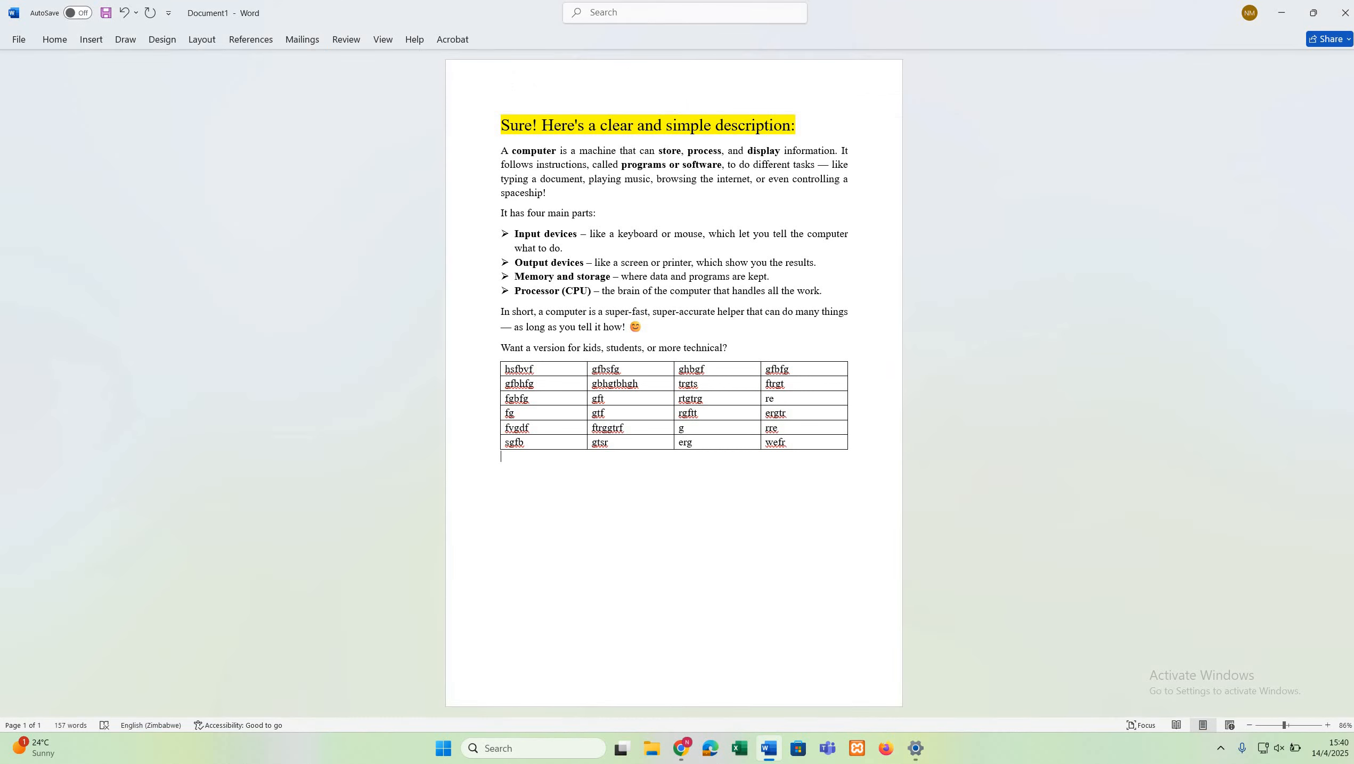
click(91, 39)
click(155, 84)
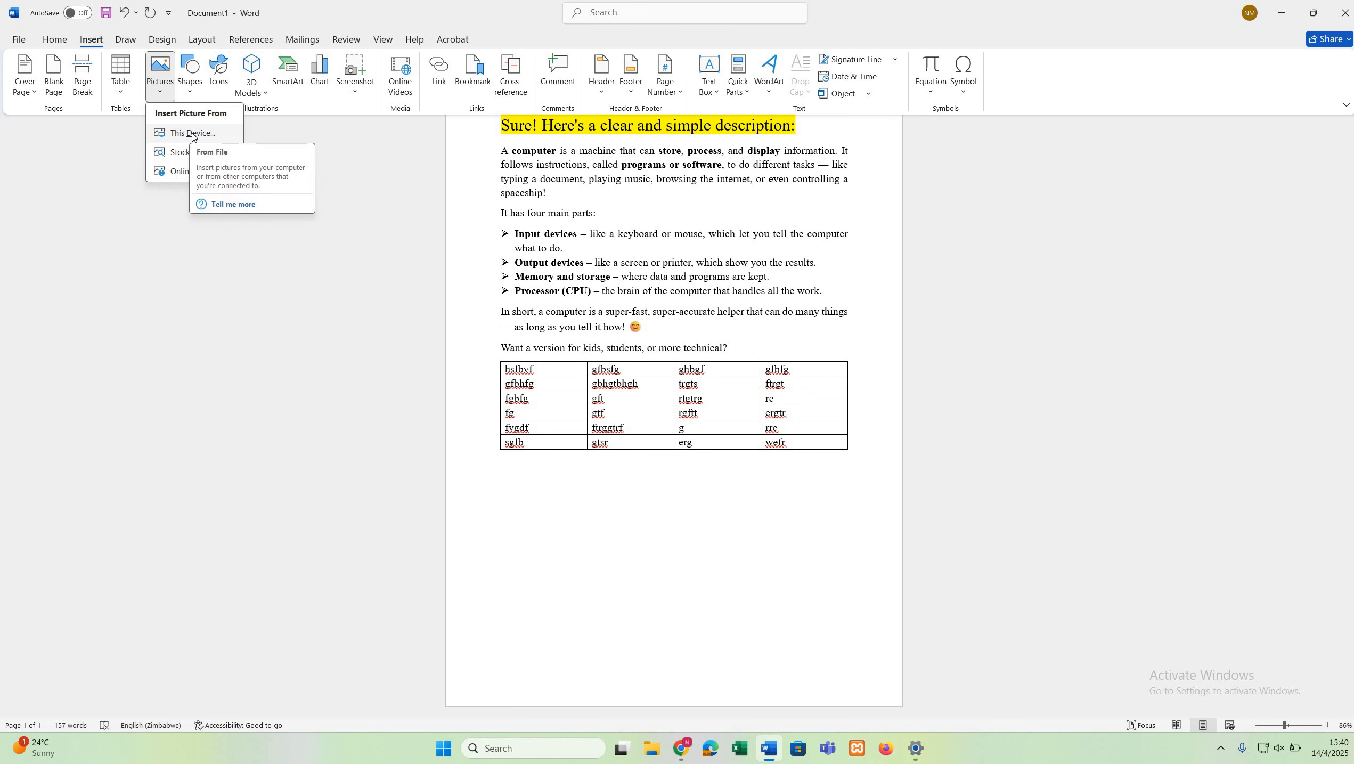
click(193, 133)
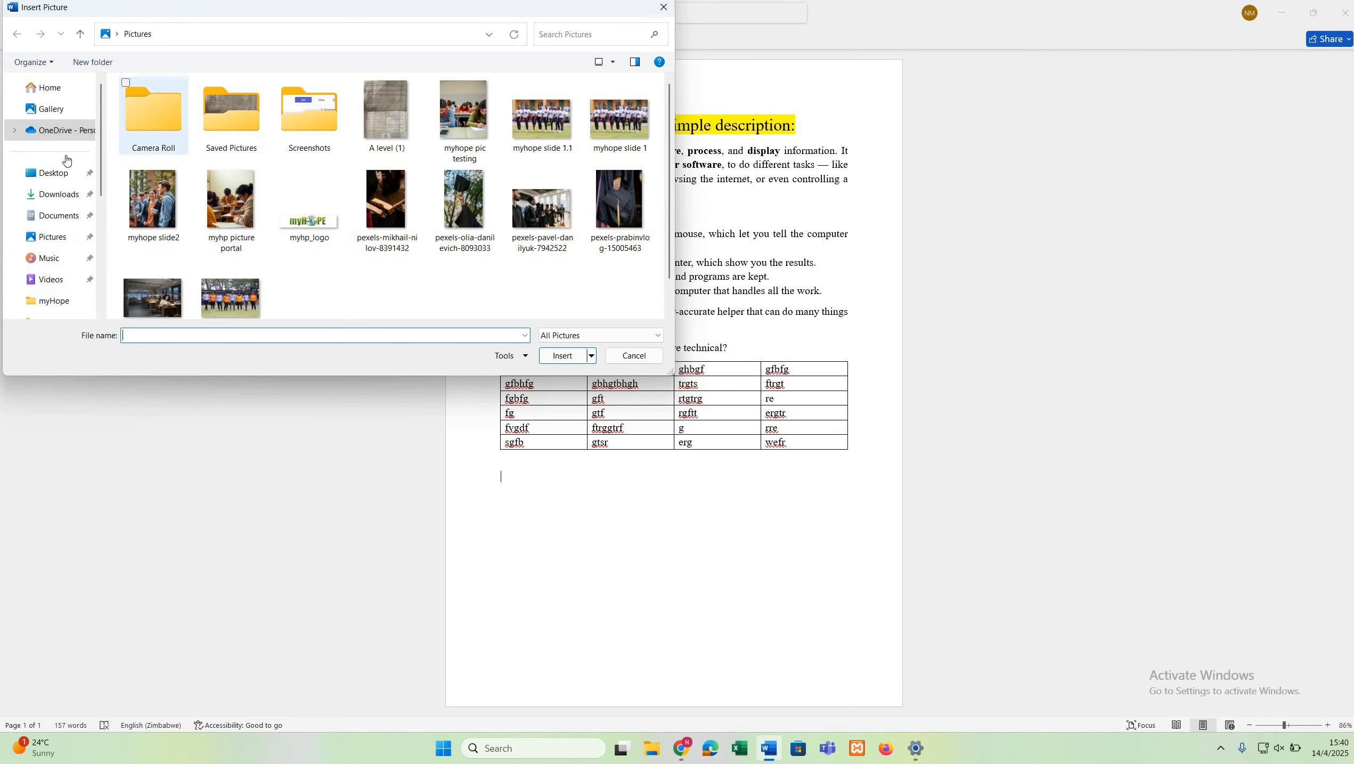
click(225, 206)
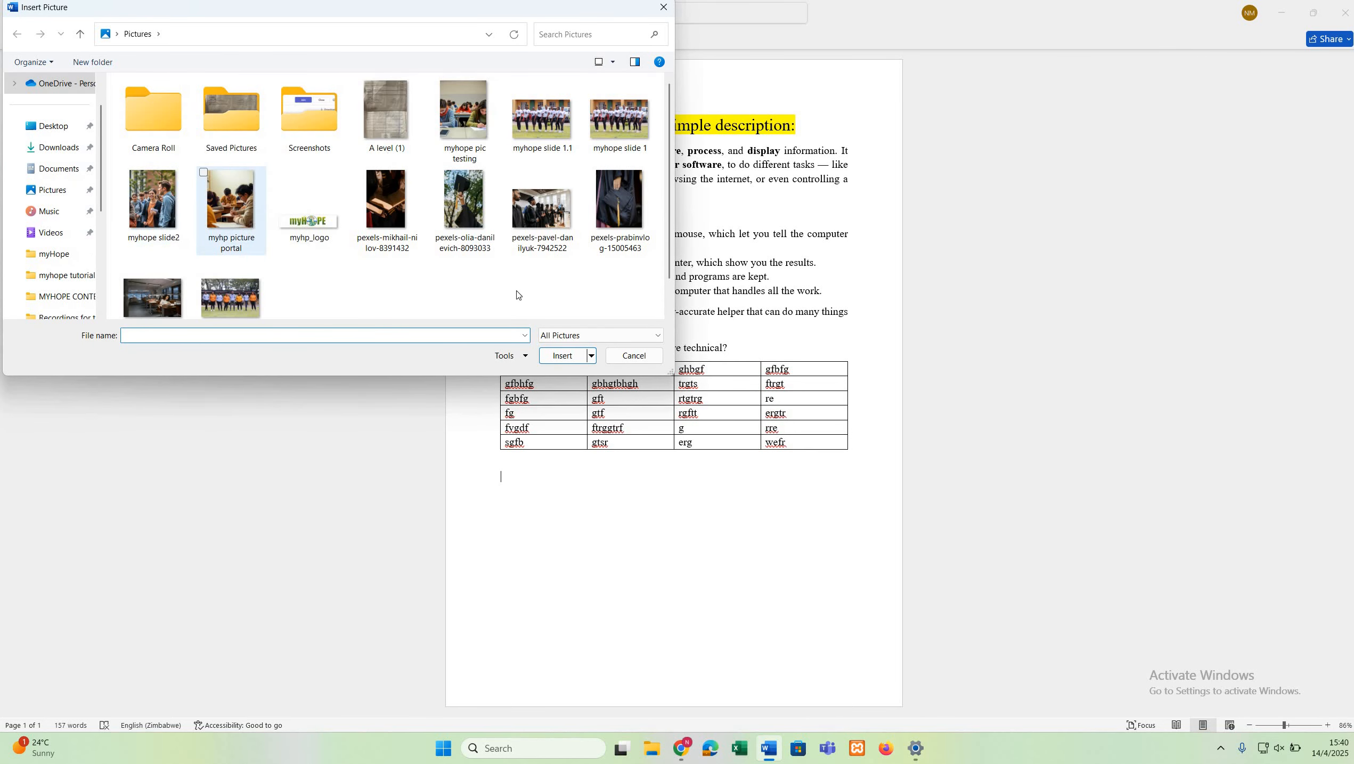
click(563, 356)
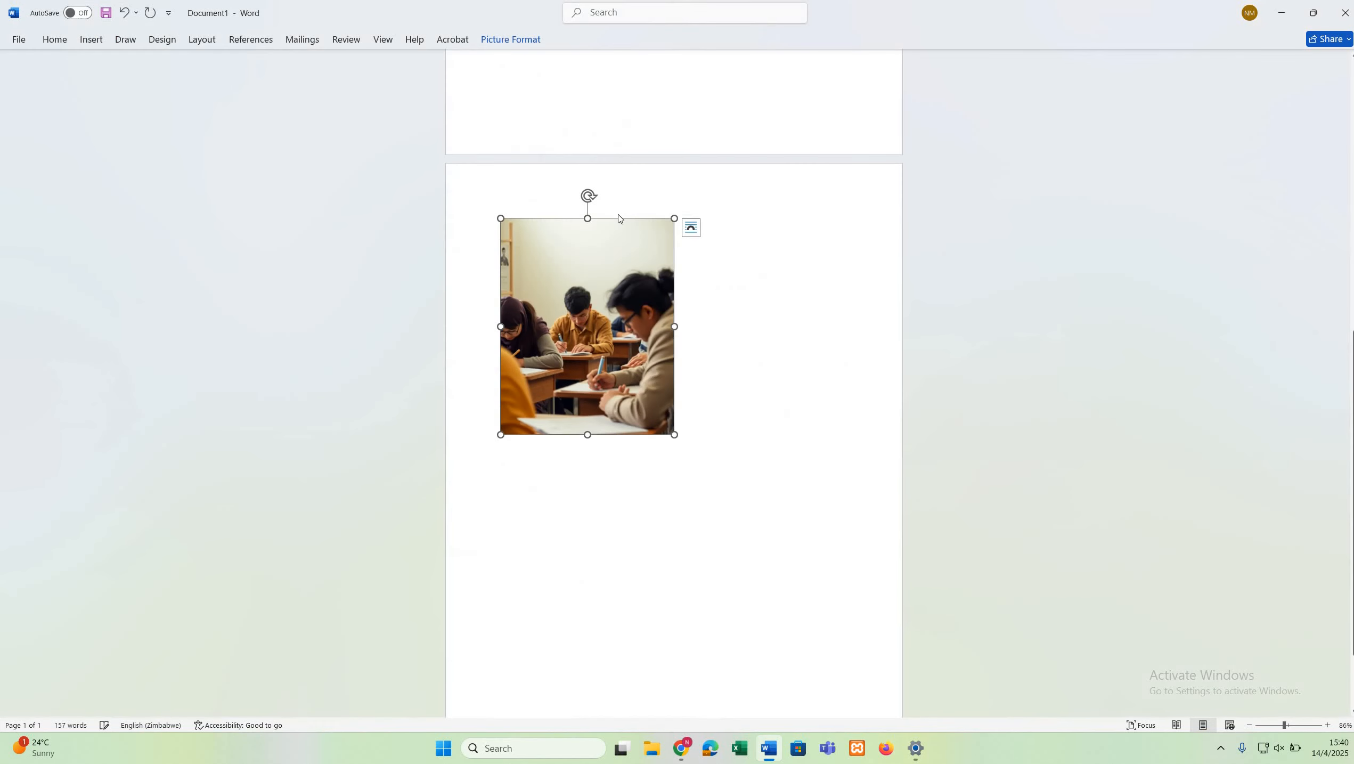
scroll(618, 214, up, 6)
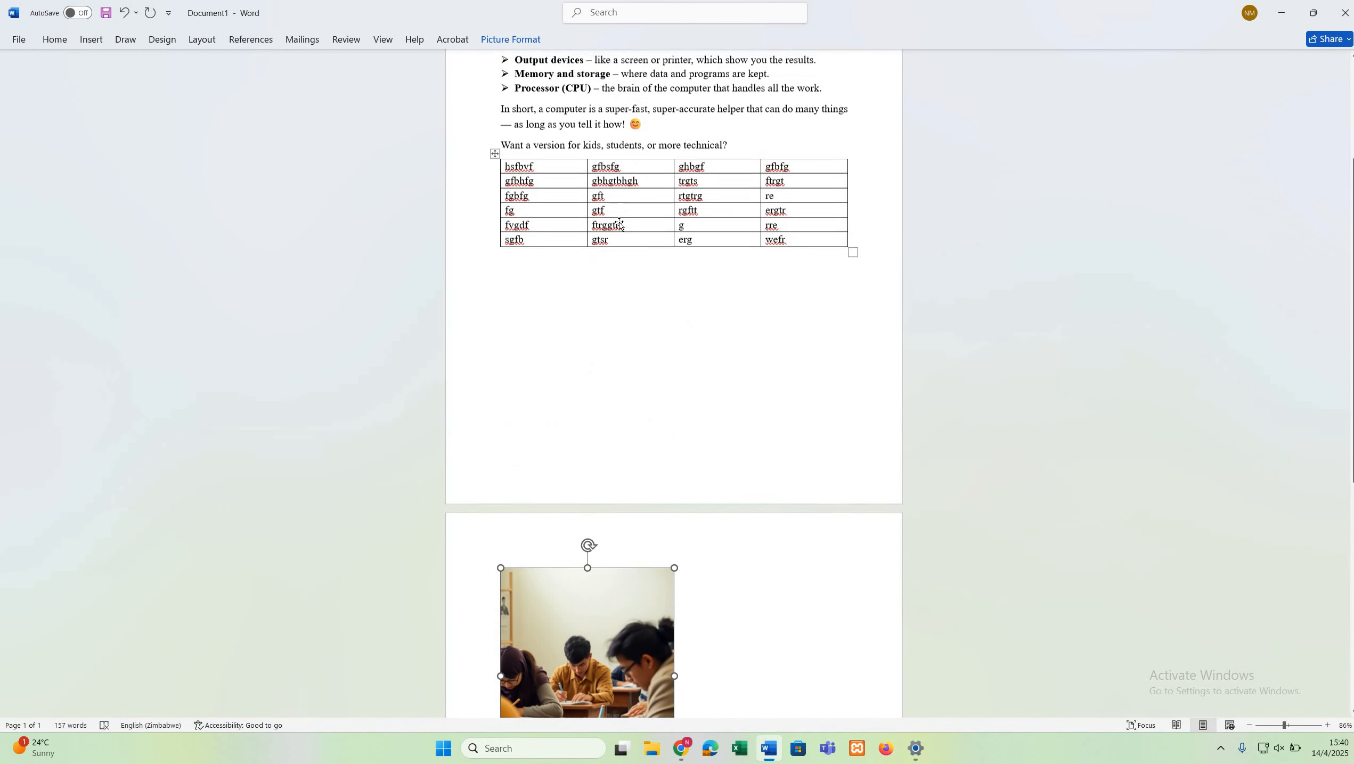
scroll(619, 225, down, 4)
scroll(619, 225, down, 4)
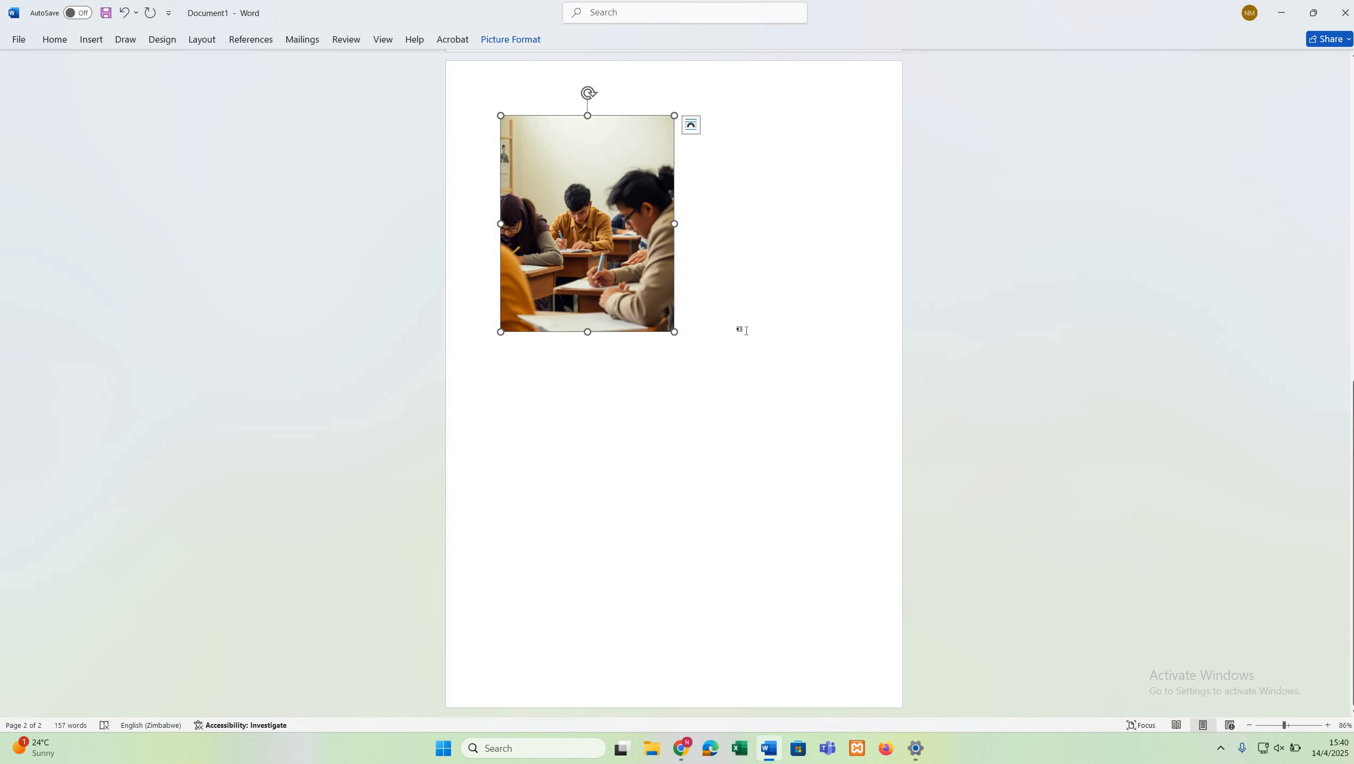
Step: Insert a Frame shape from the basic shapes and place it to the right of the picture
click(746, 331)
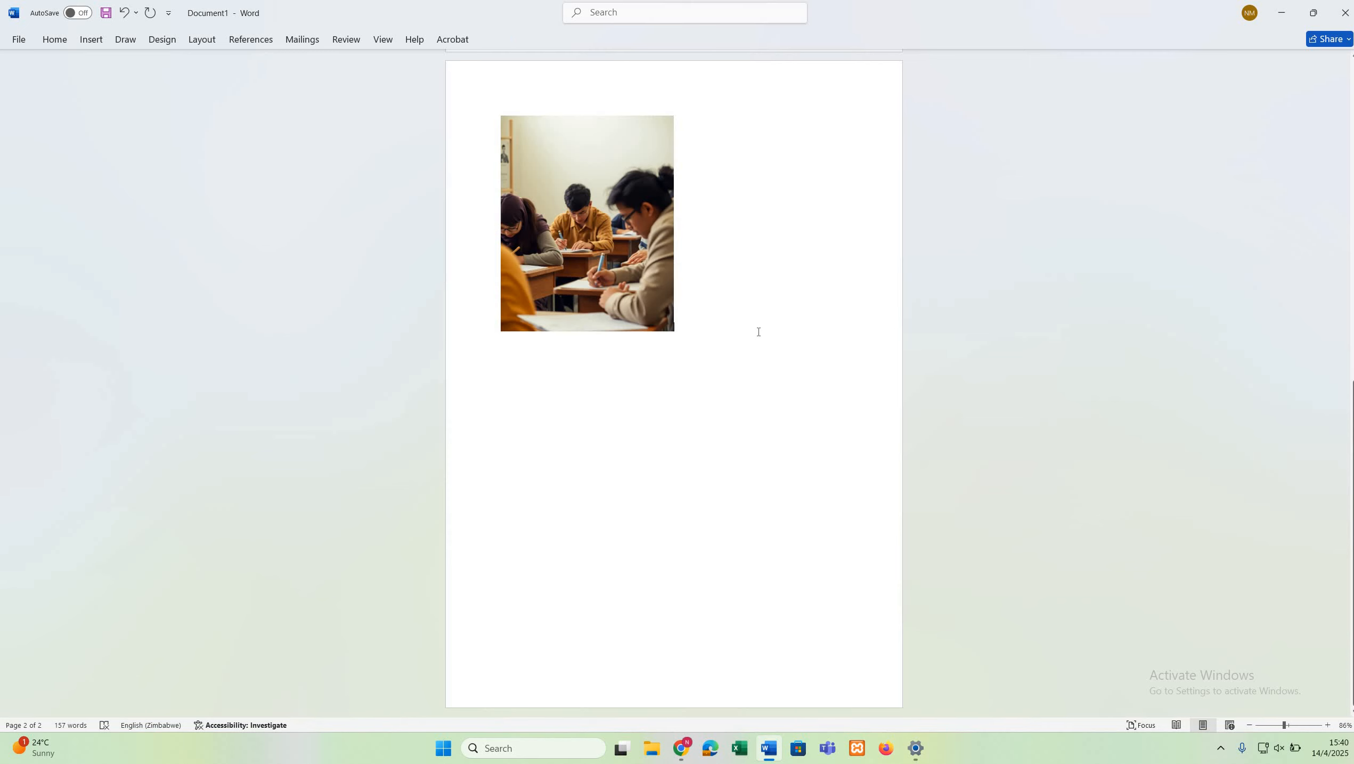
click(92, 40)
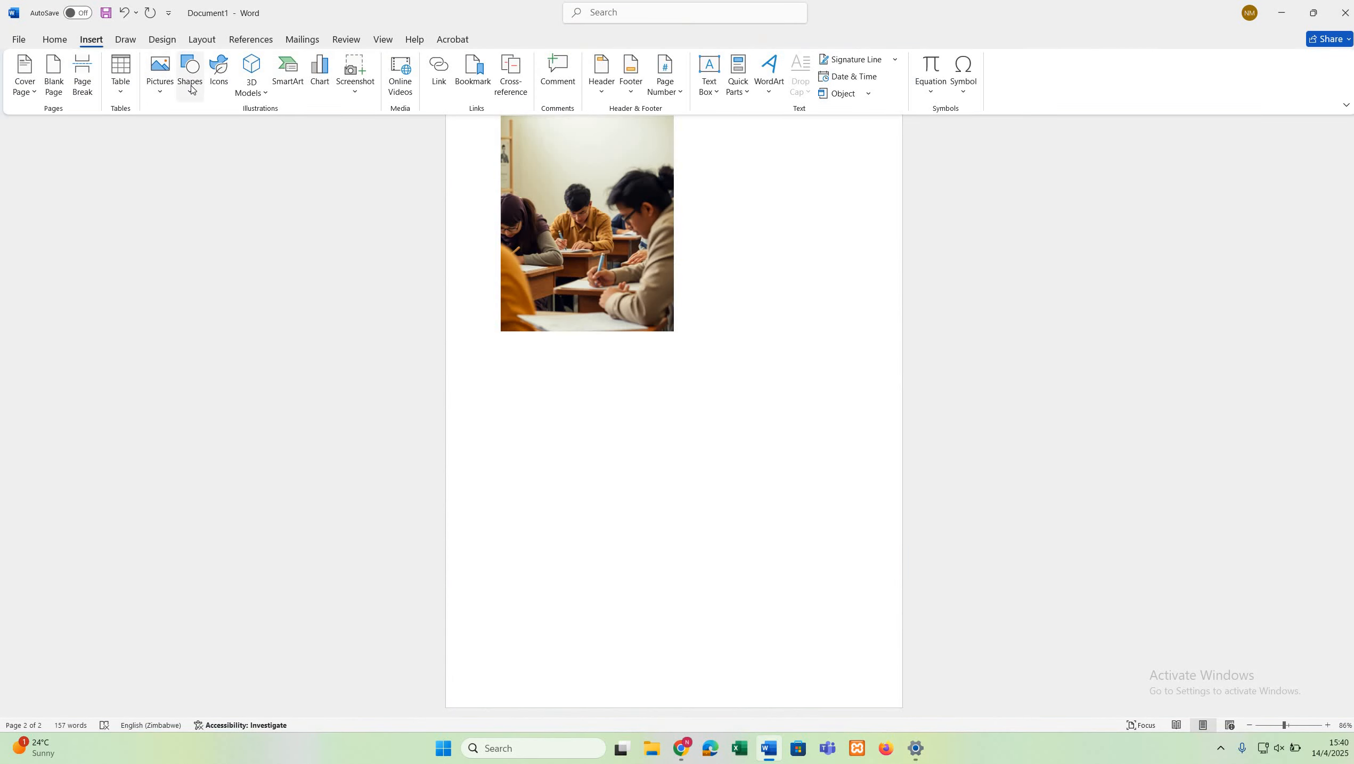
click(190, 75)
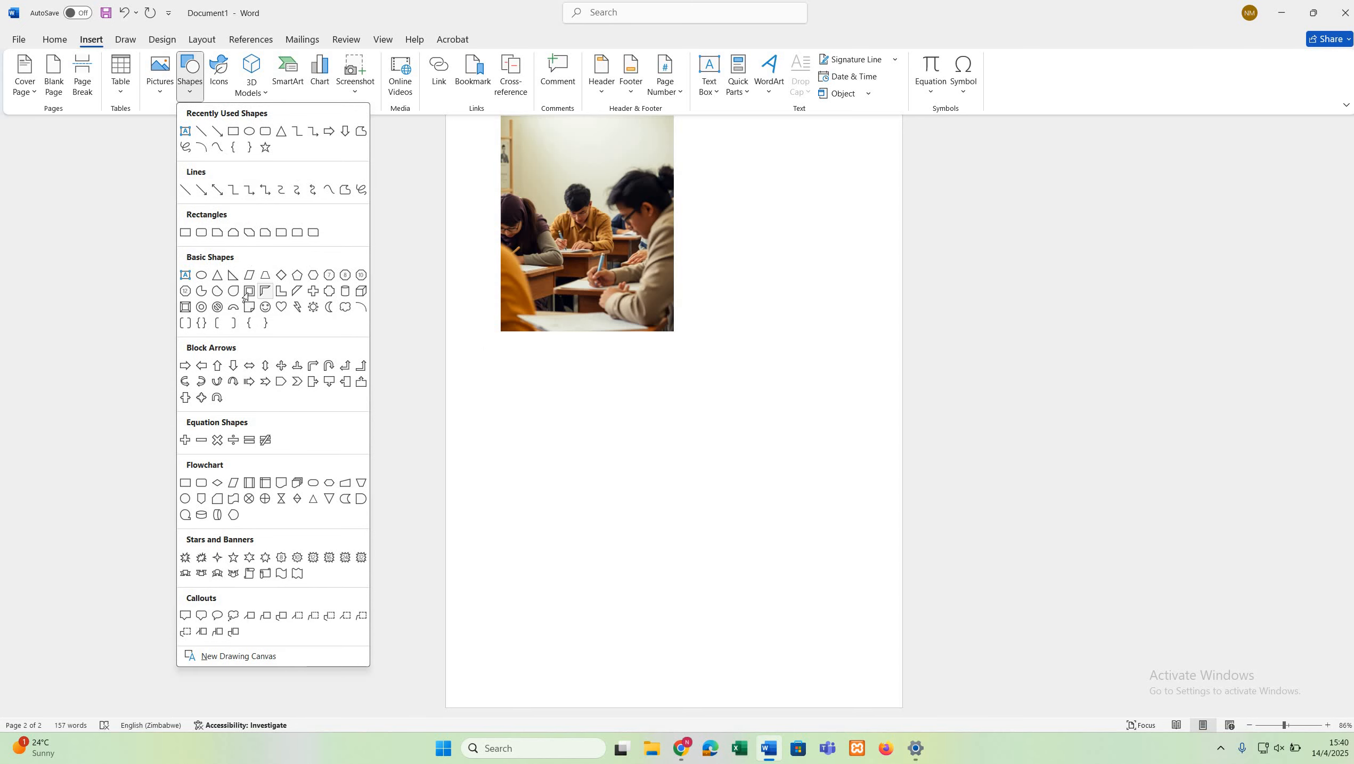
click(572, 392)
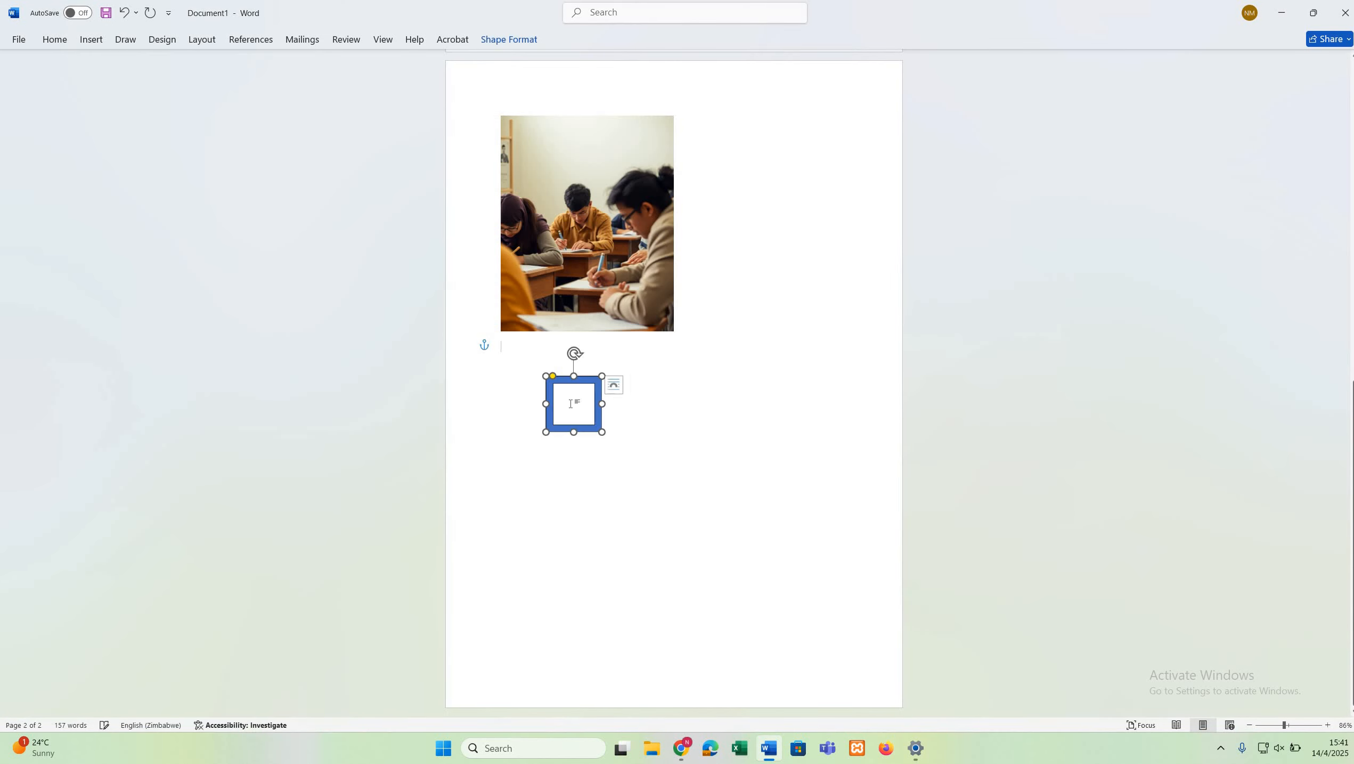
drag(555, 401, 606, 400)
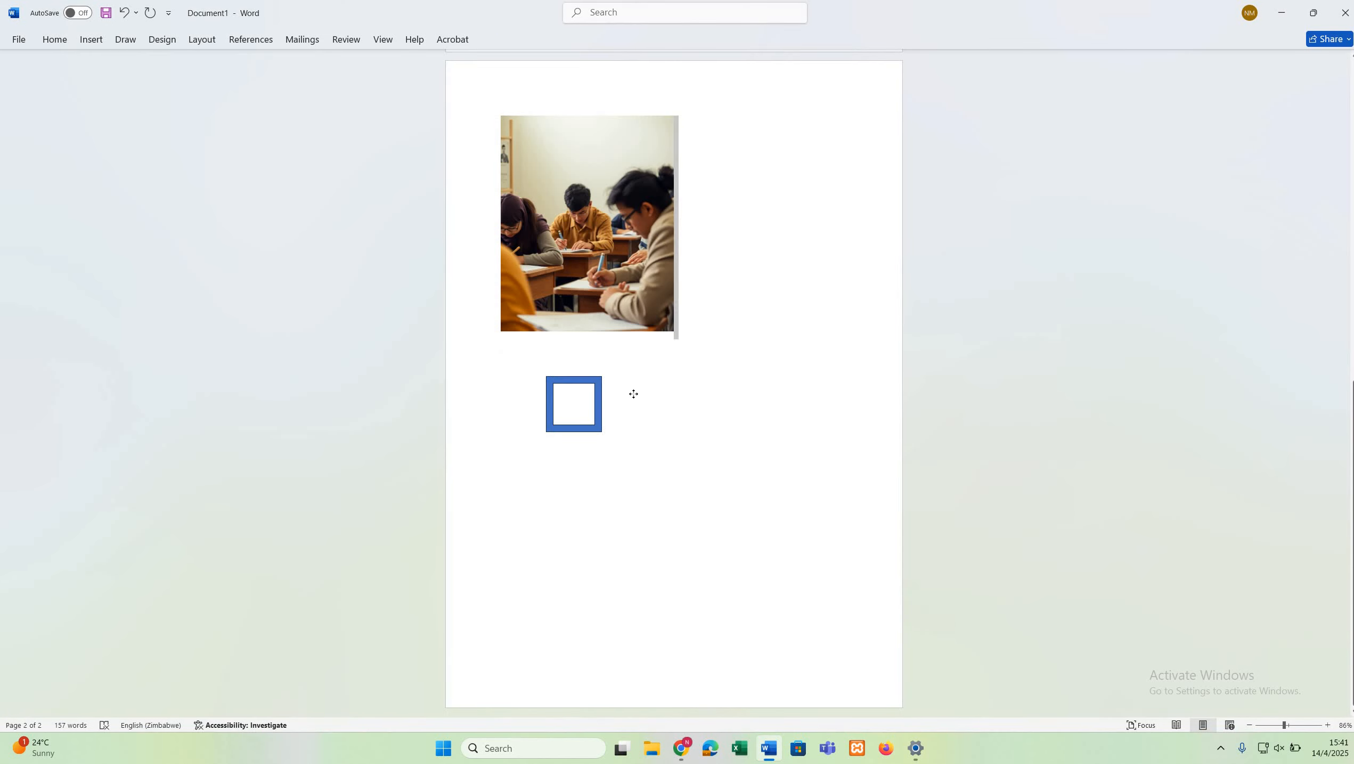
drag(803, 233, 801, 217)
click(586, 423)
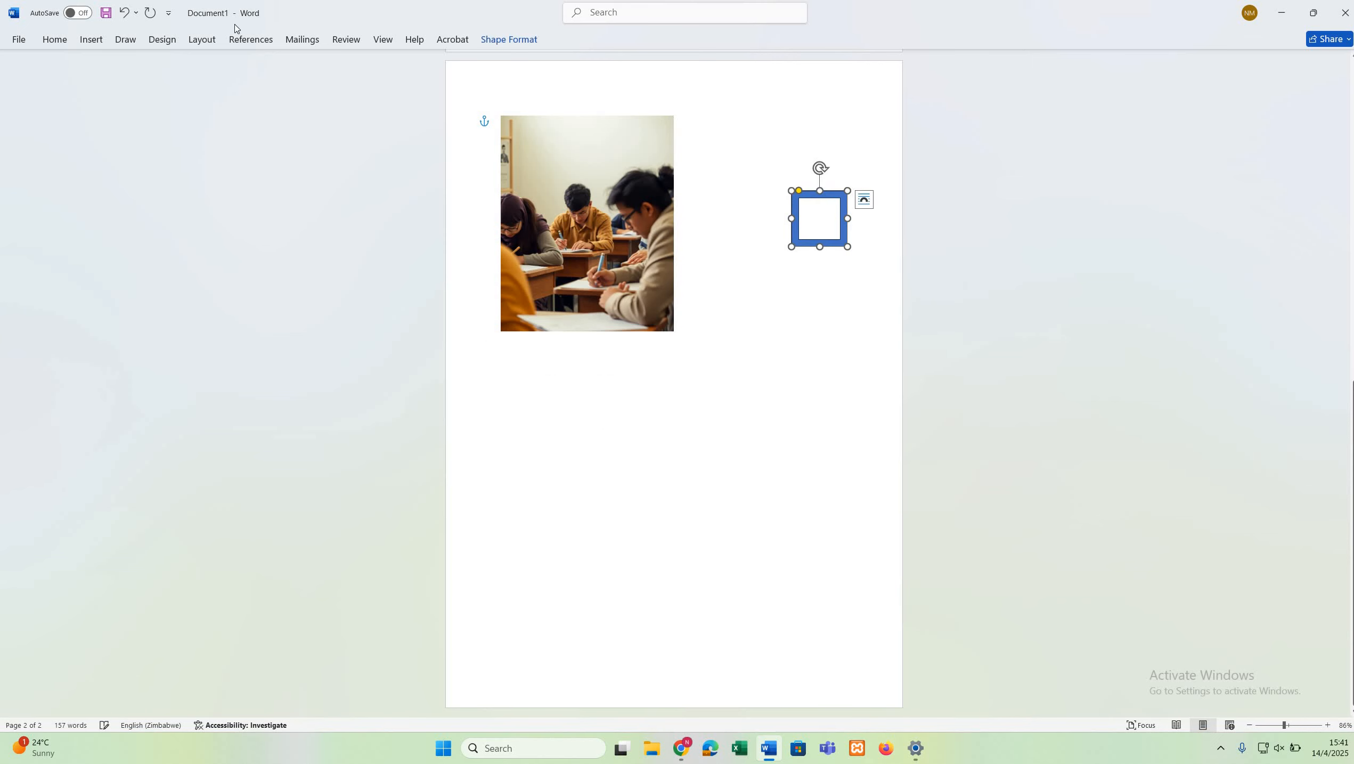
Step: Insert a Line chart with the default sample data below the picture and close its data sheet
click(91, 39)
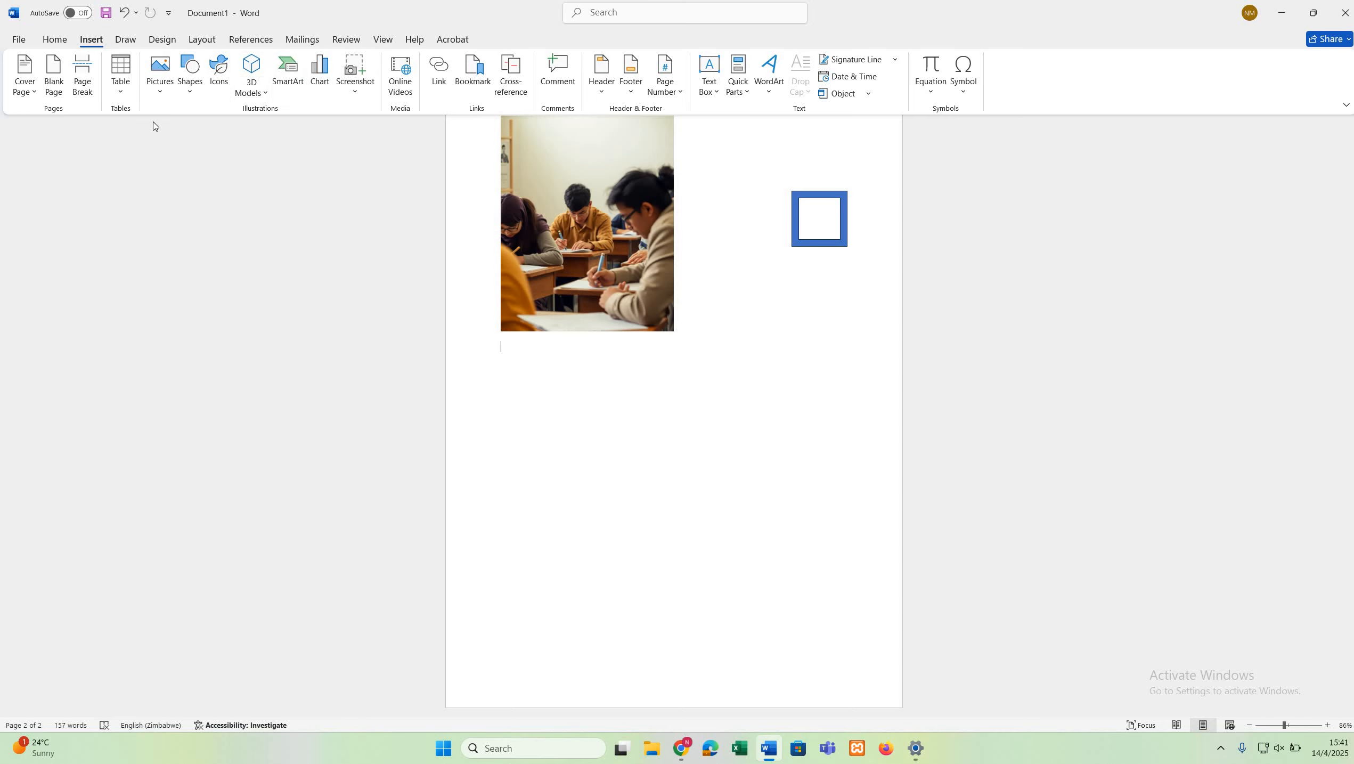
click(329, 80)
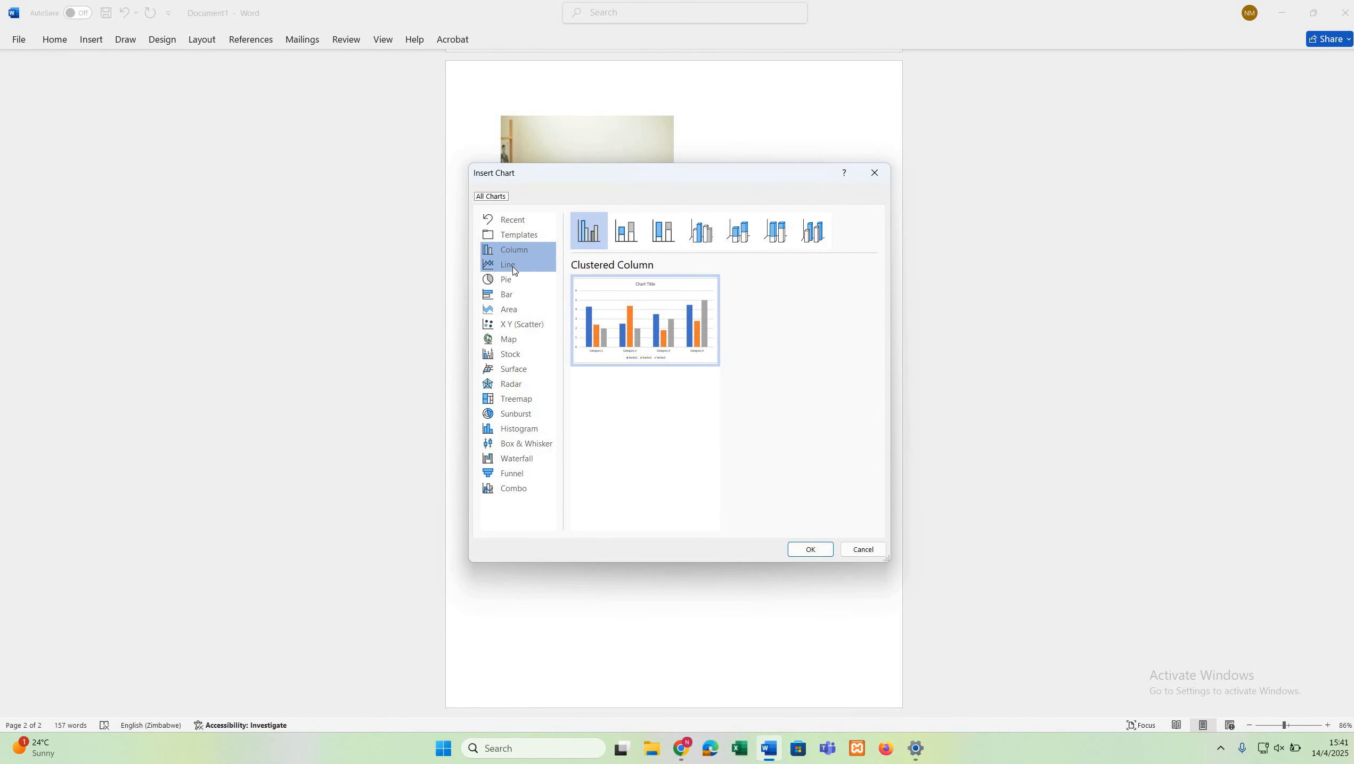
click(514, 270)
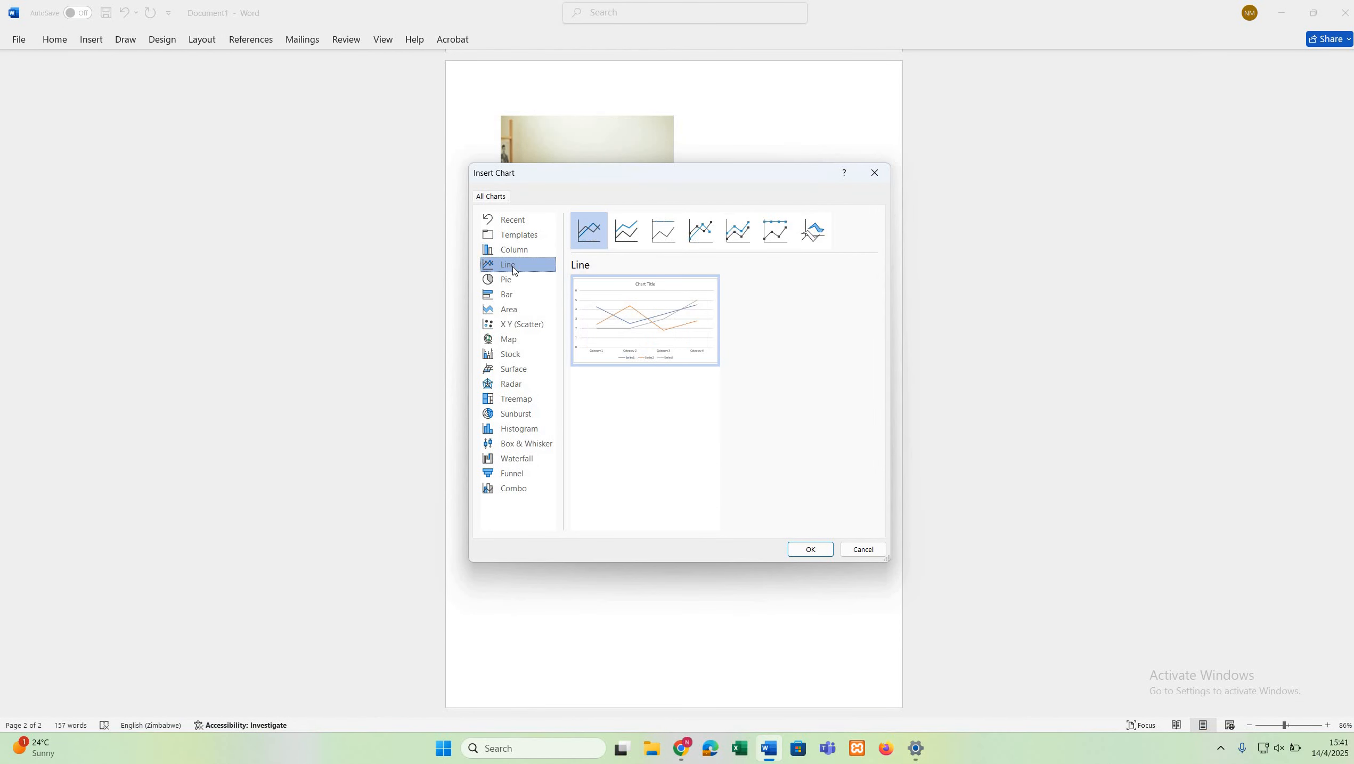
click(802, 548)
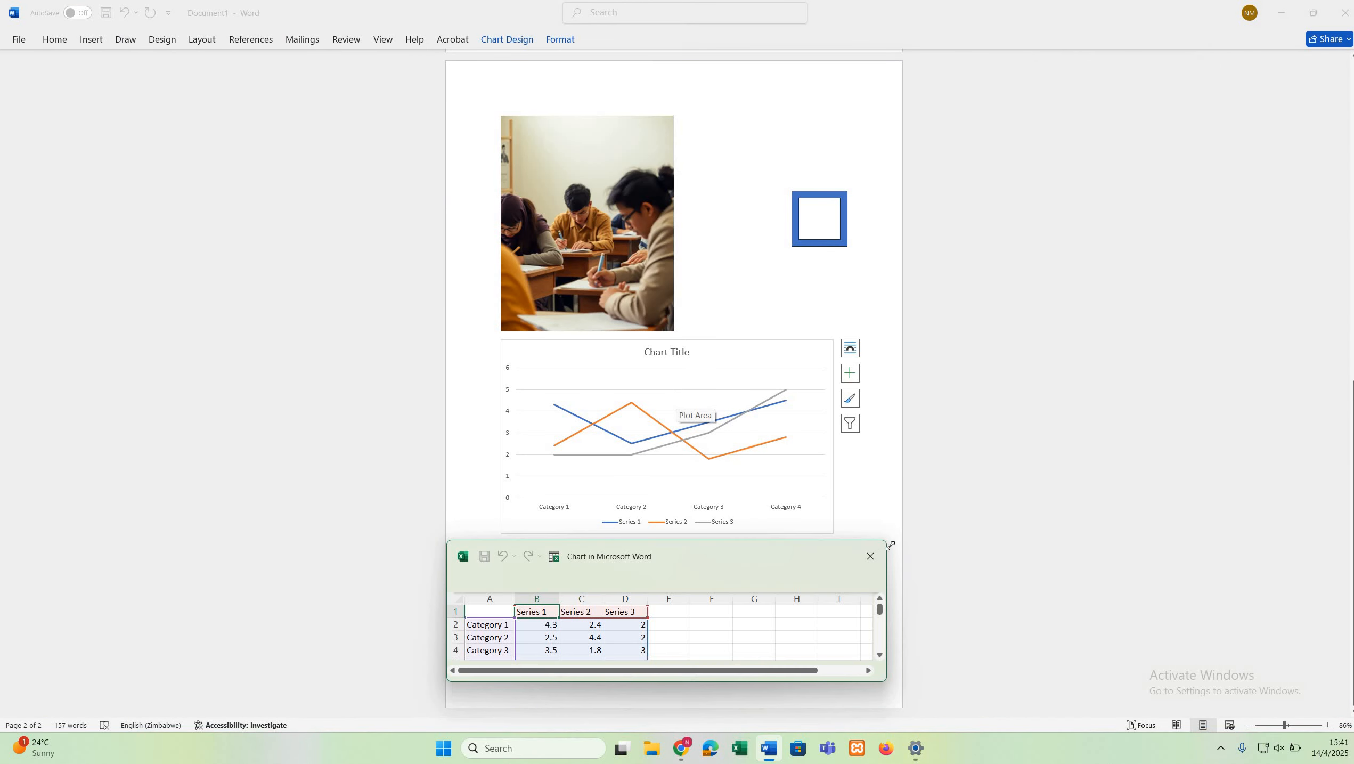
click(869, 557)
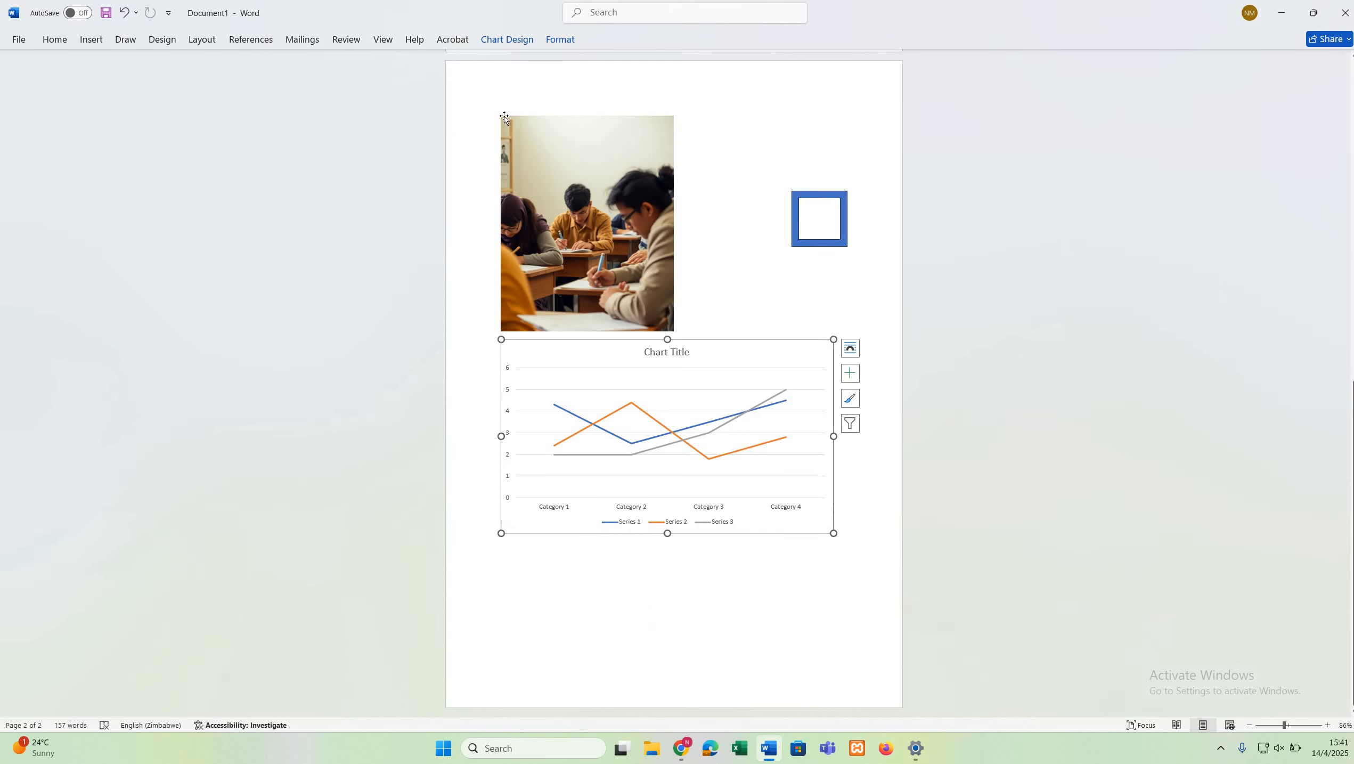
Step: Change the chart below the picture from a line chart to a Pie chart
click(81, 38)
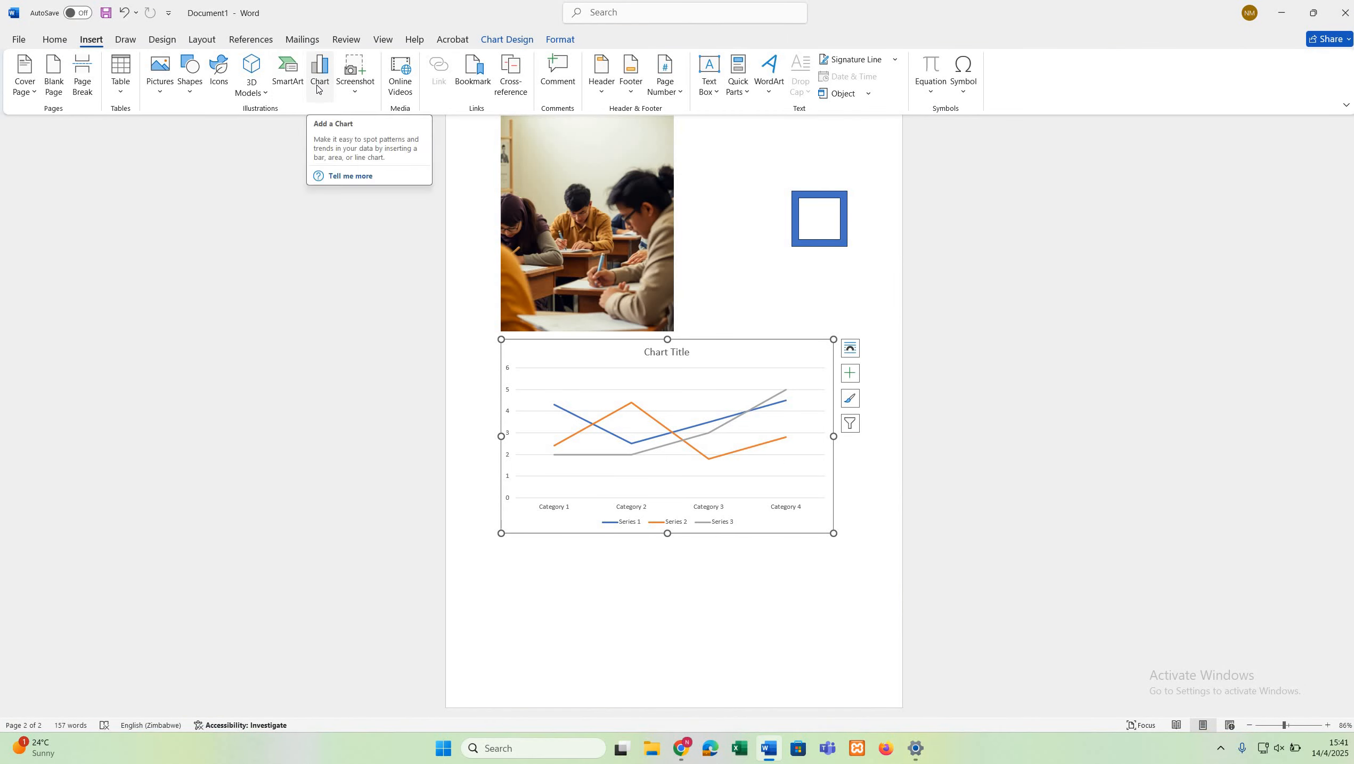
click(318, 86)
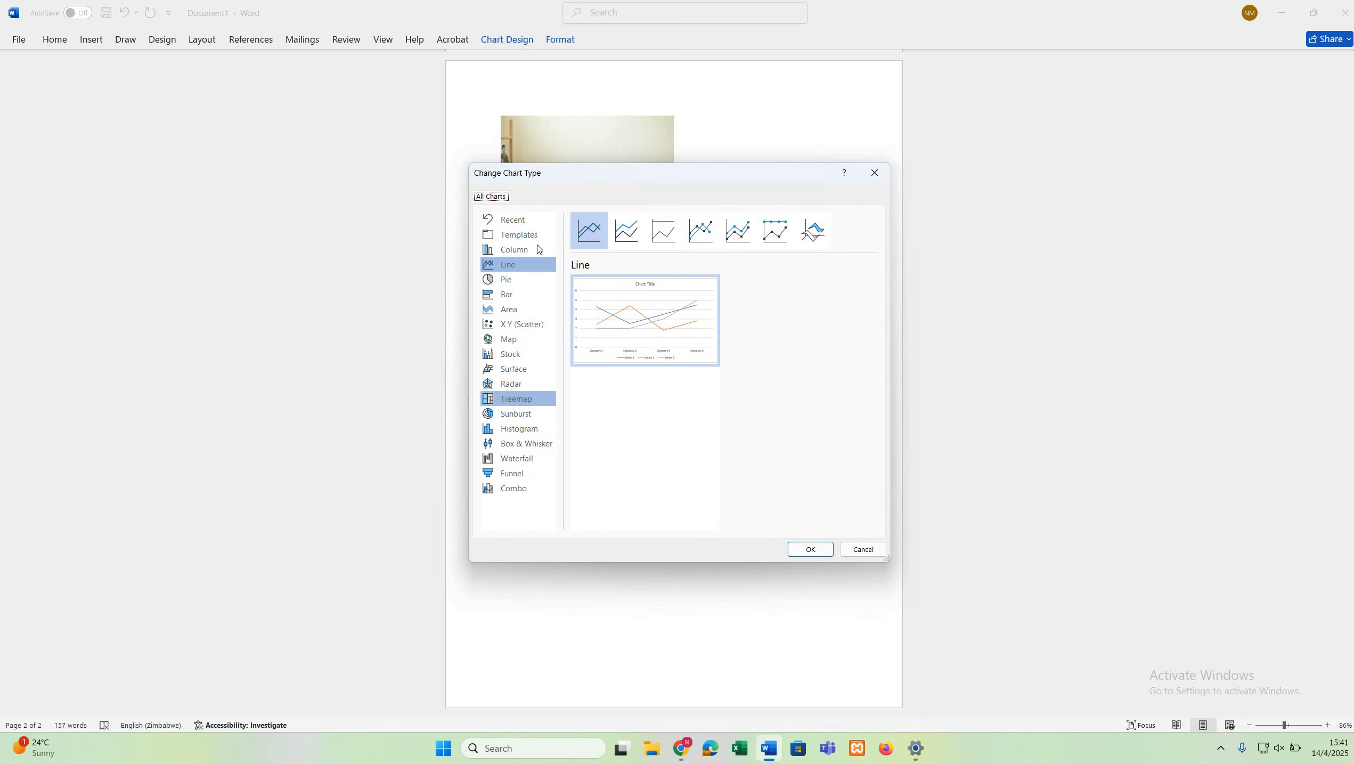
click(508, 294)
click(506, 279)
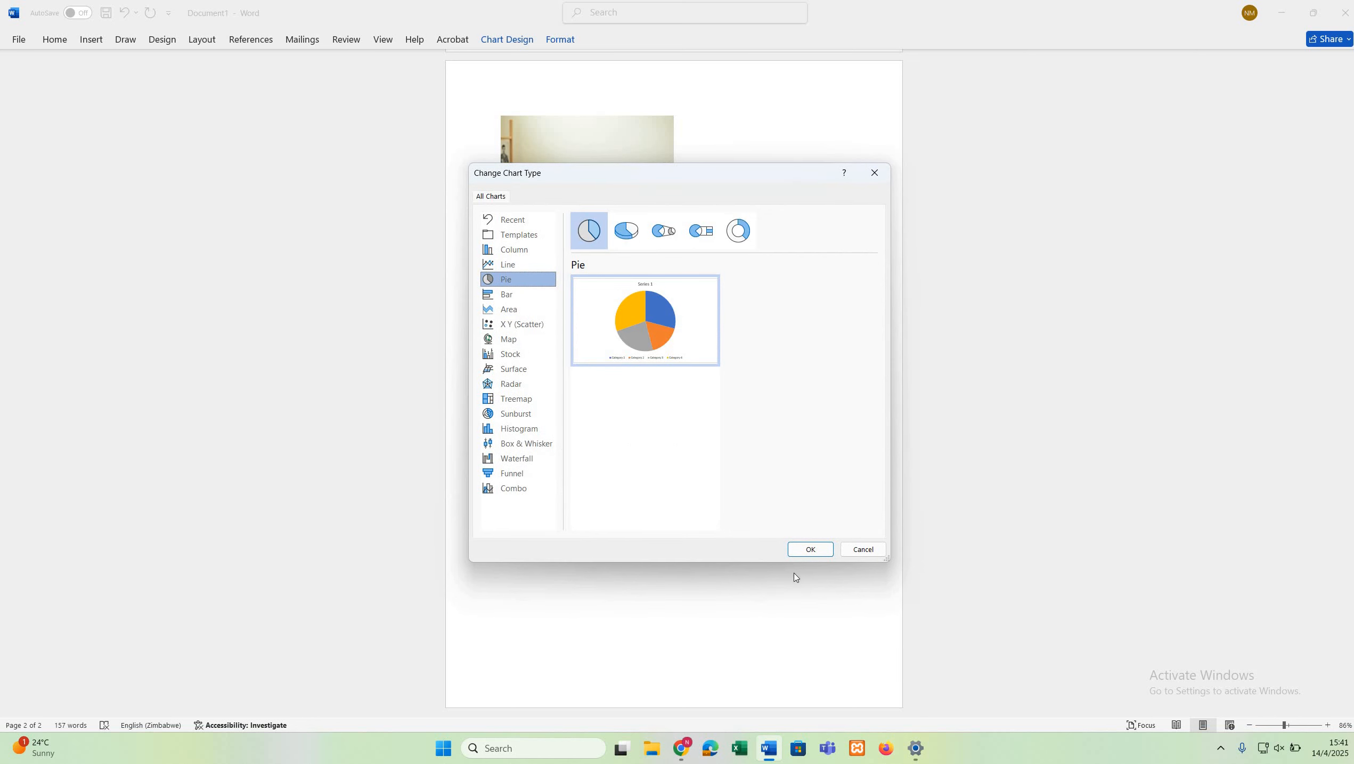
click(812, 549)
click(95, 41)
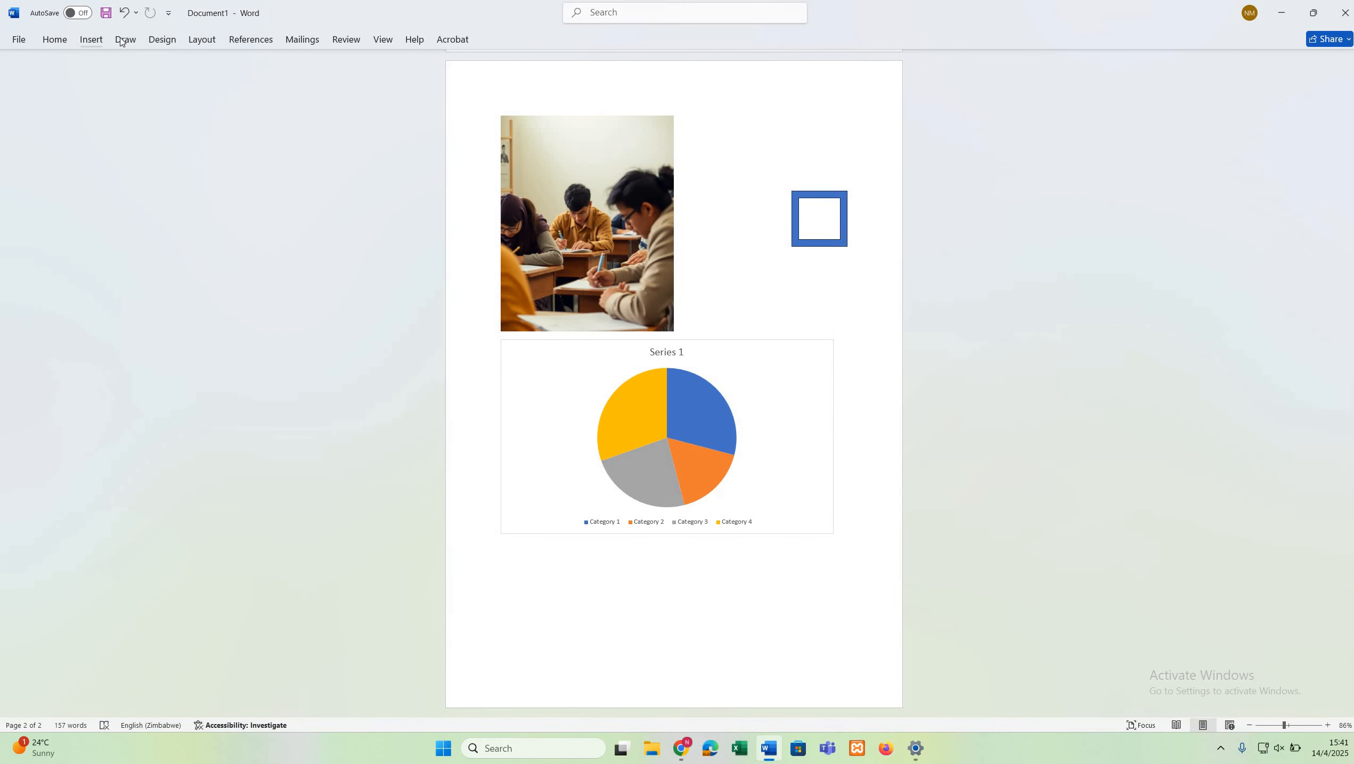
click(125, 39)
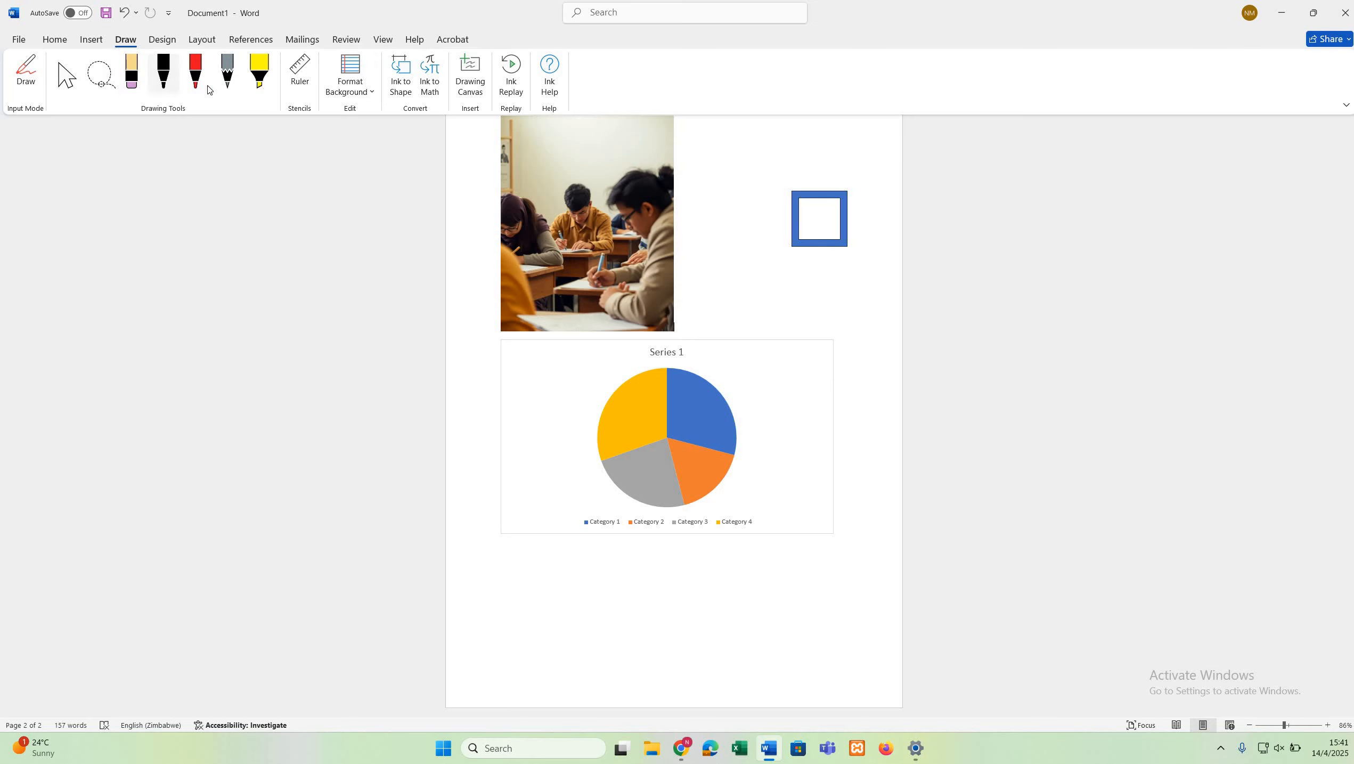
click(163, 81)
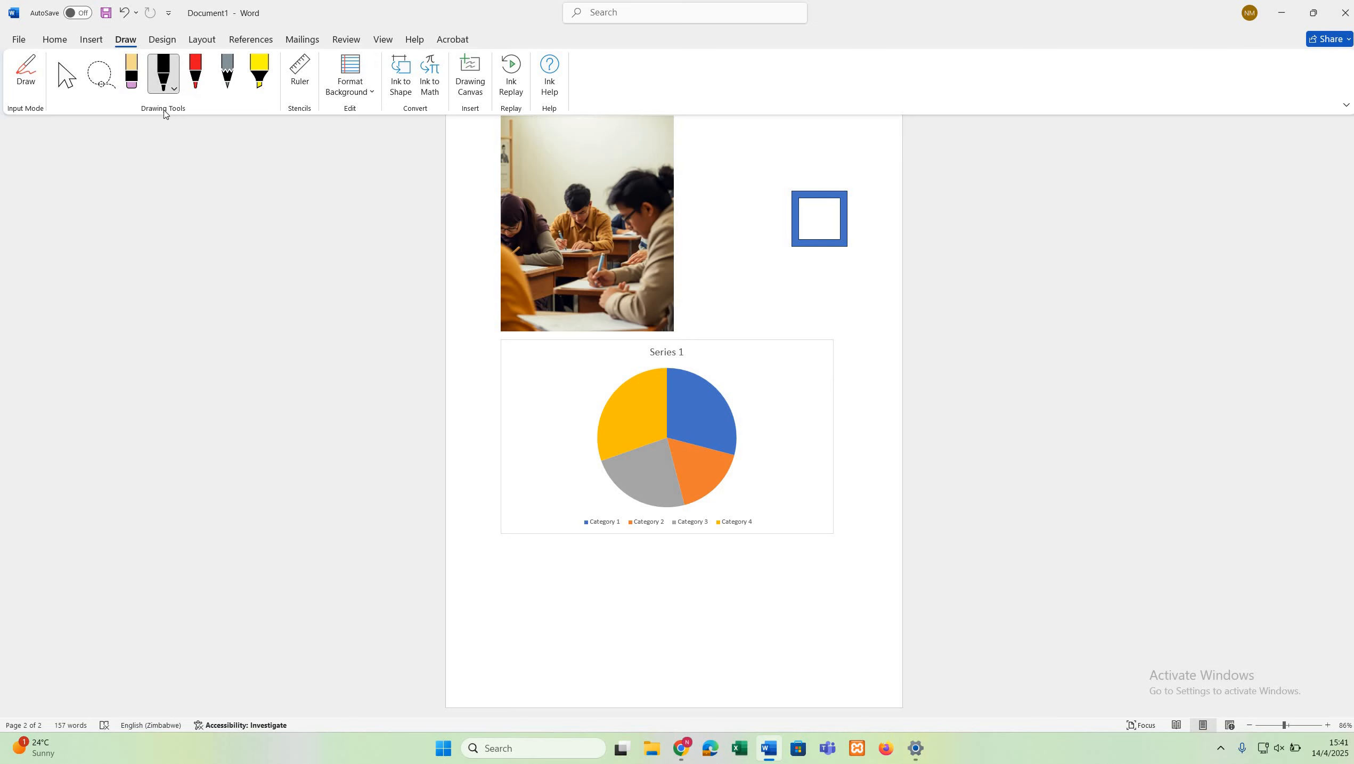
Step: Apply the fourth listed style set to the document and add the diagonal CONFIDENTIAL 1 watermark
click(162, 38)
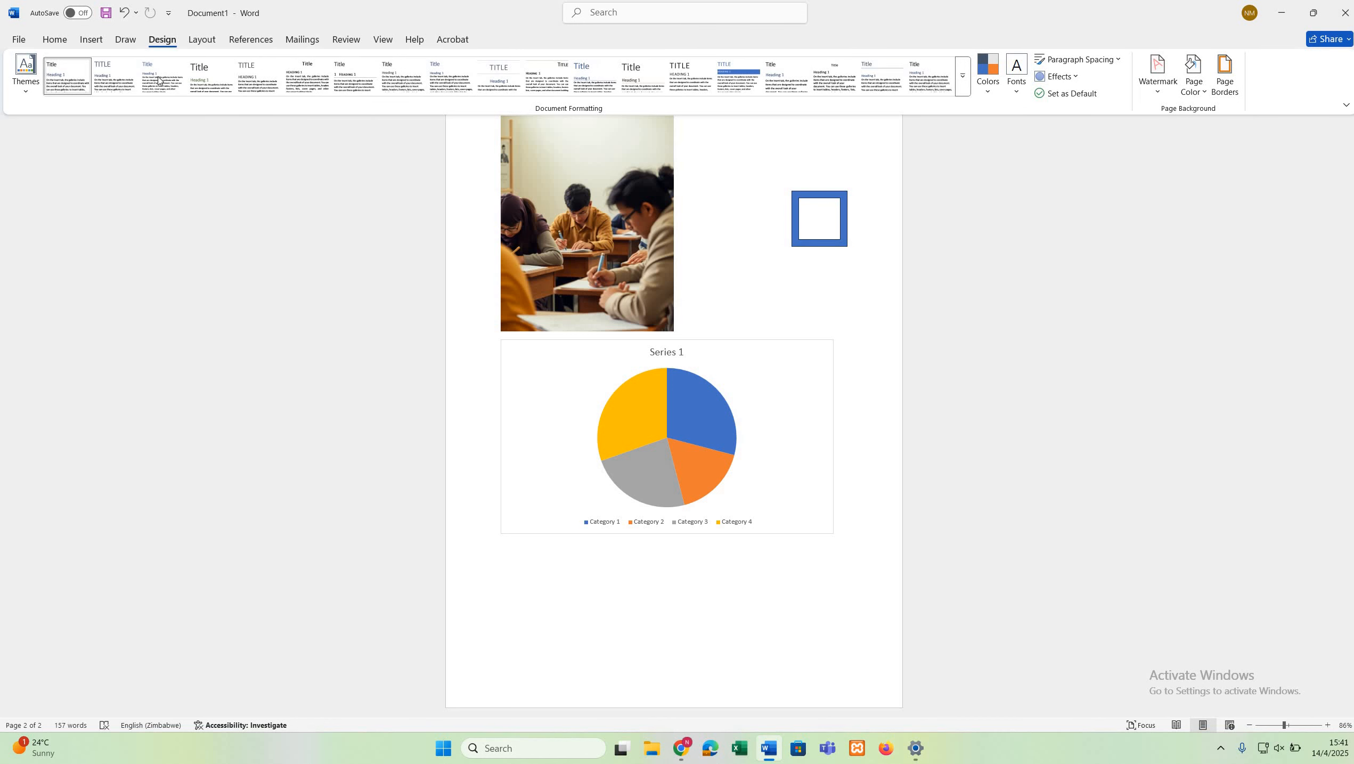
click(212, 75)
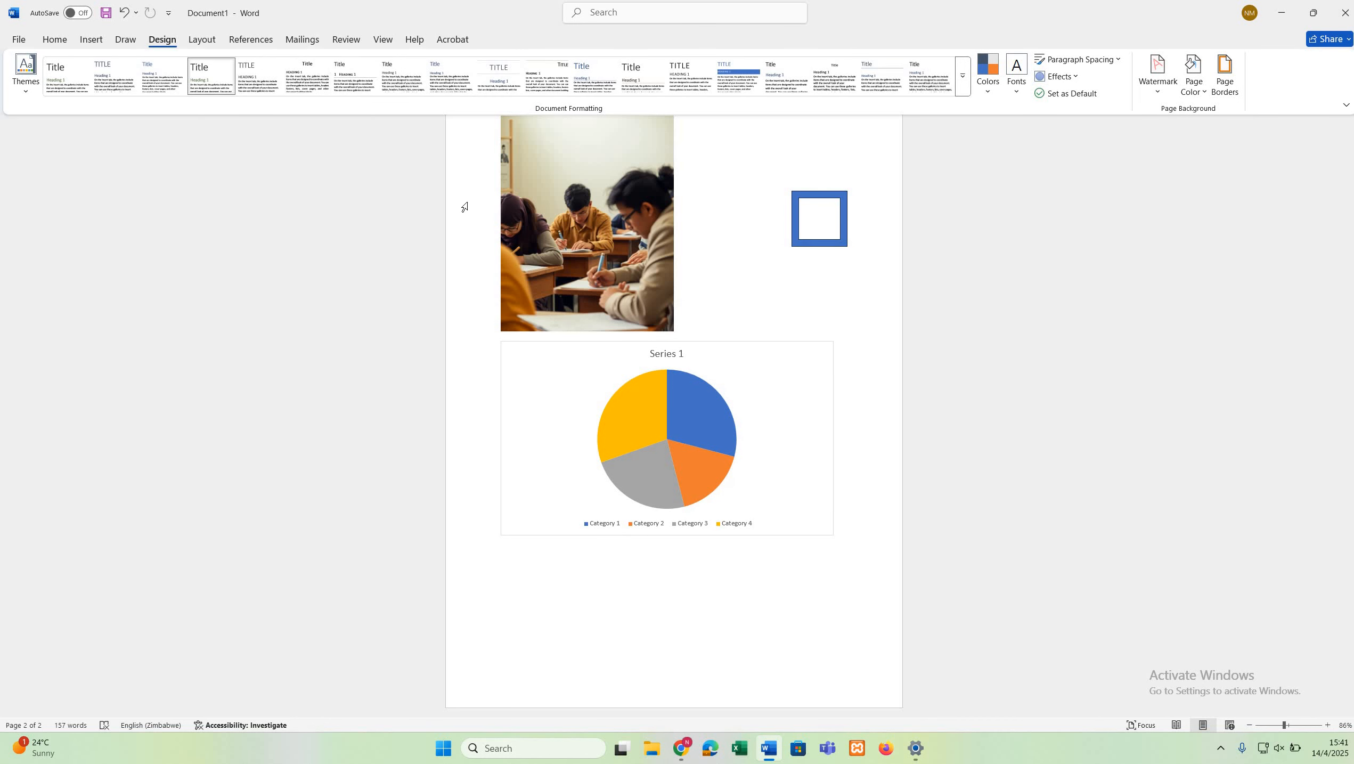
scroll(464, 207, up, 10)
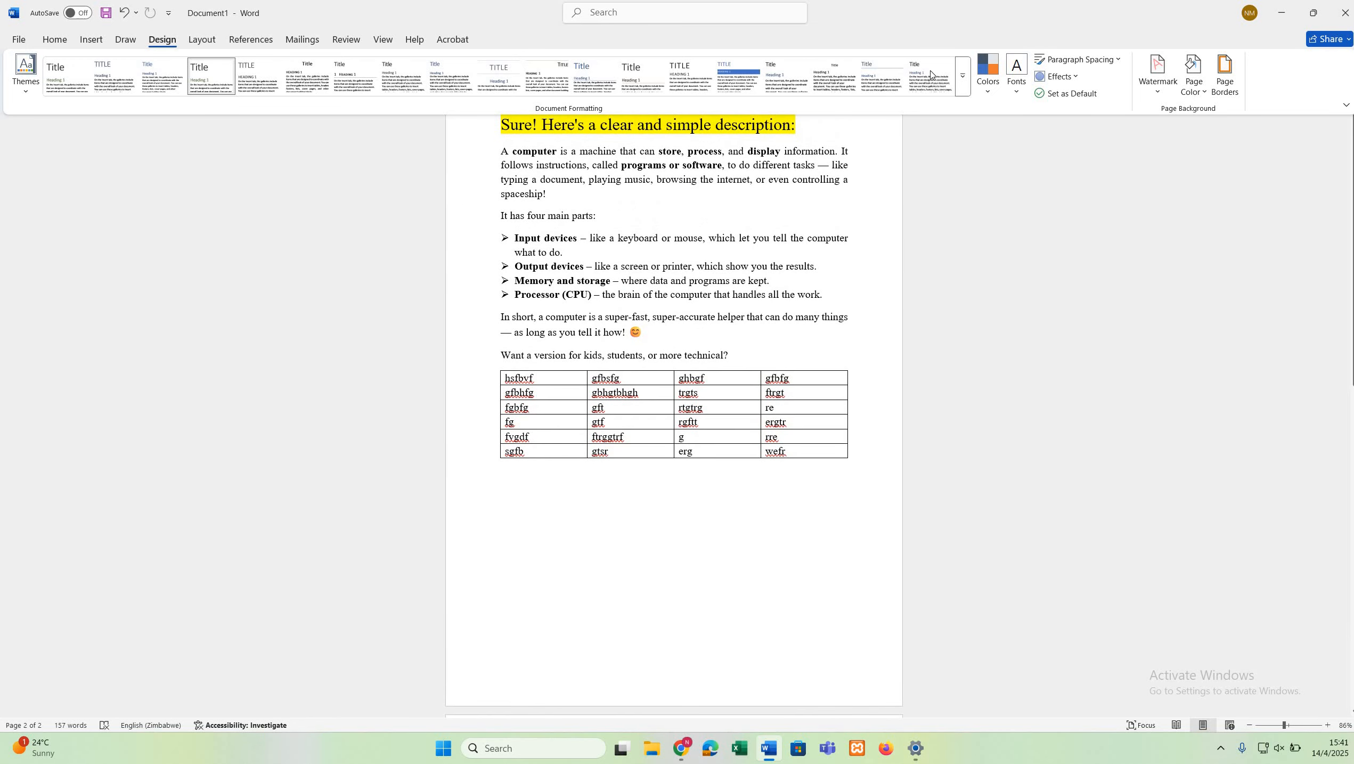
click(1158, 76)
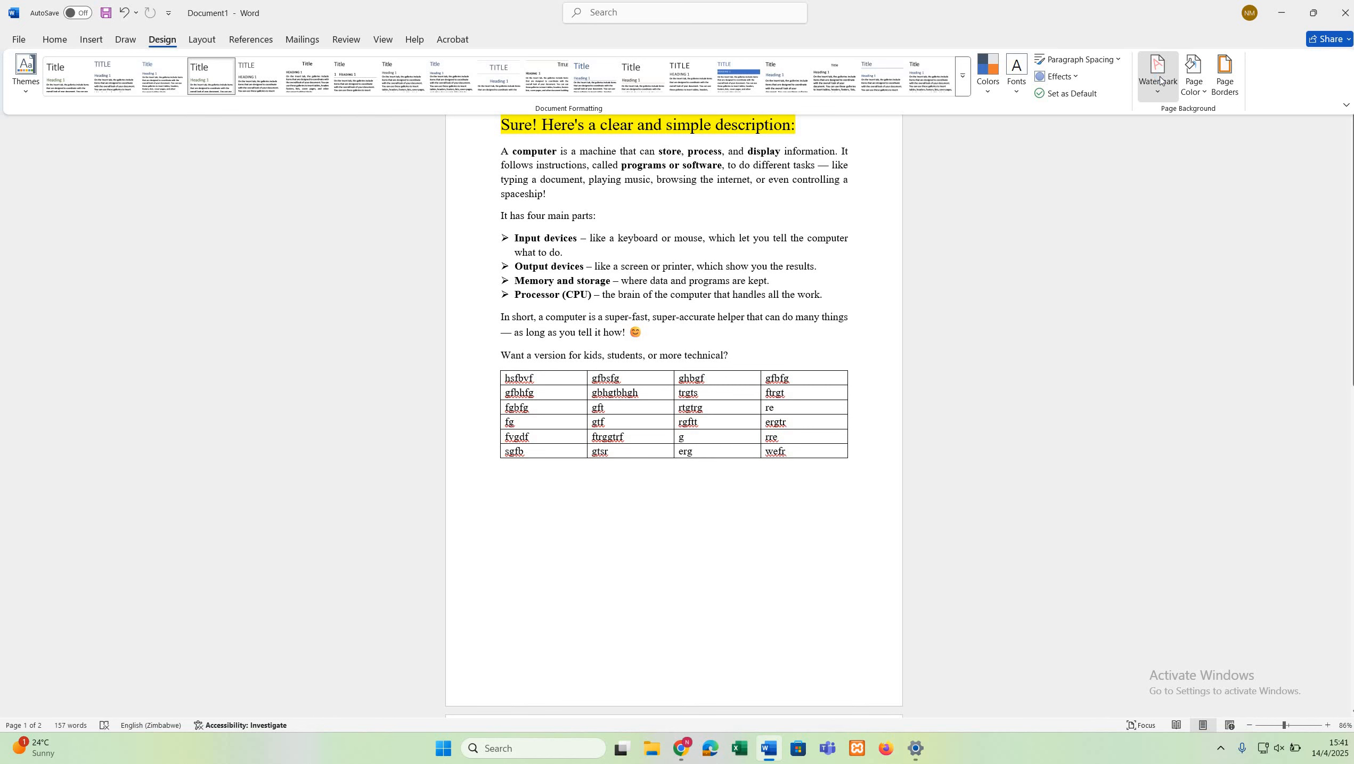
click(1120, 179)
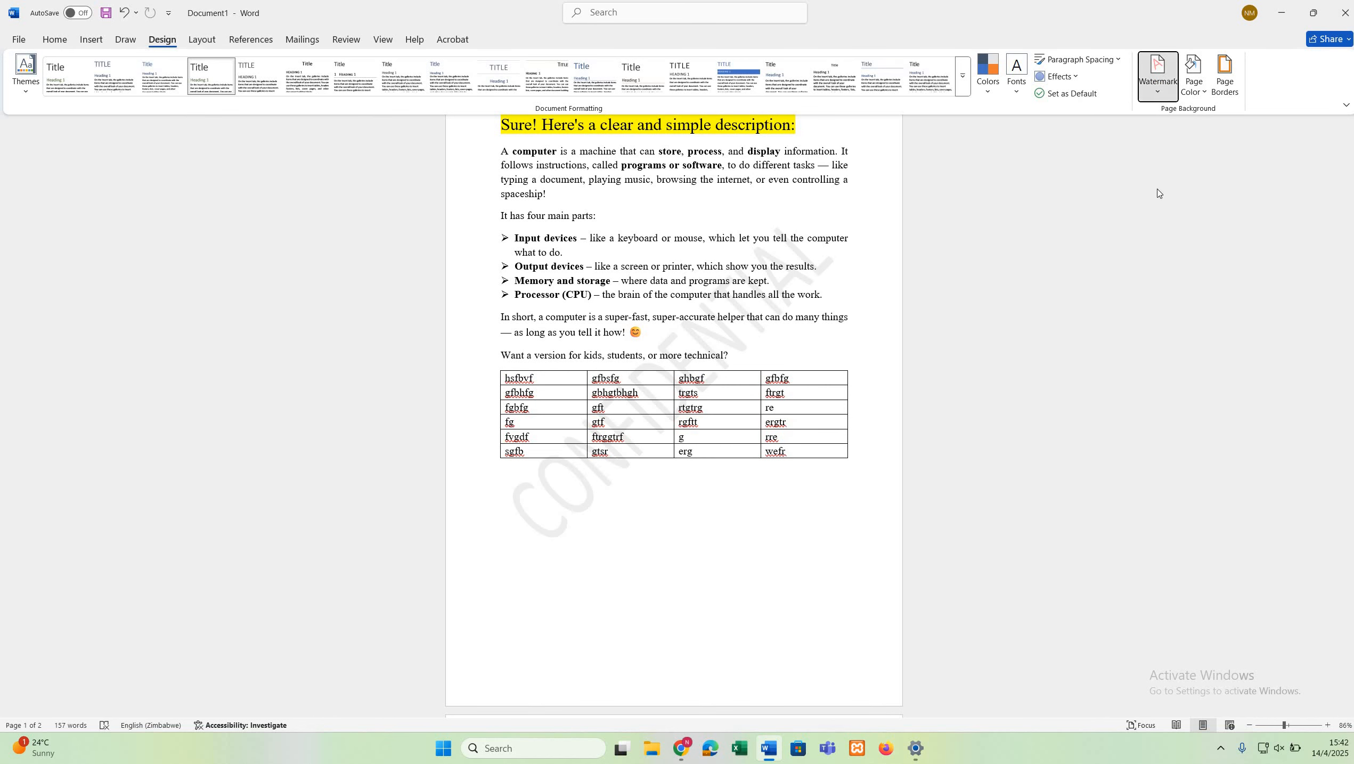
click(1158, 78)
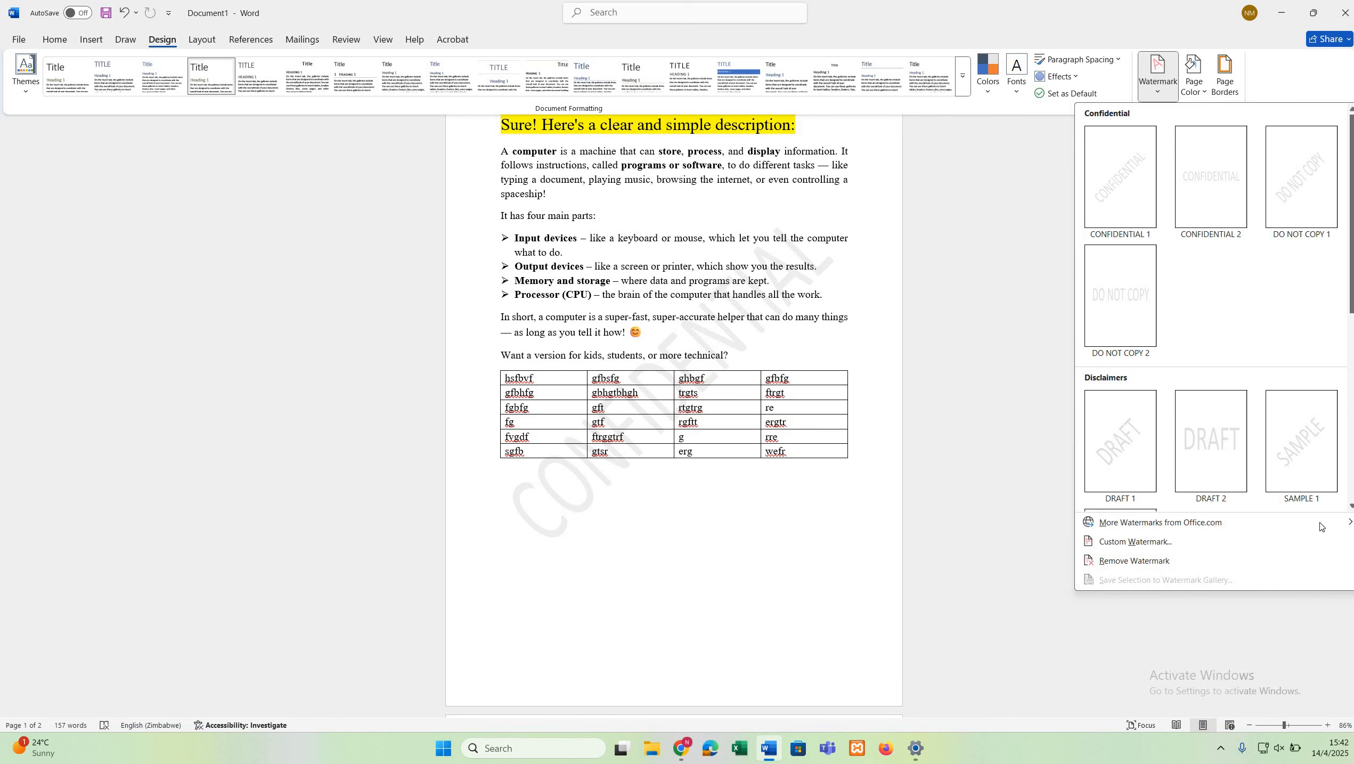
click(203, 40)
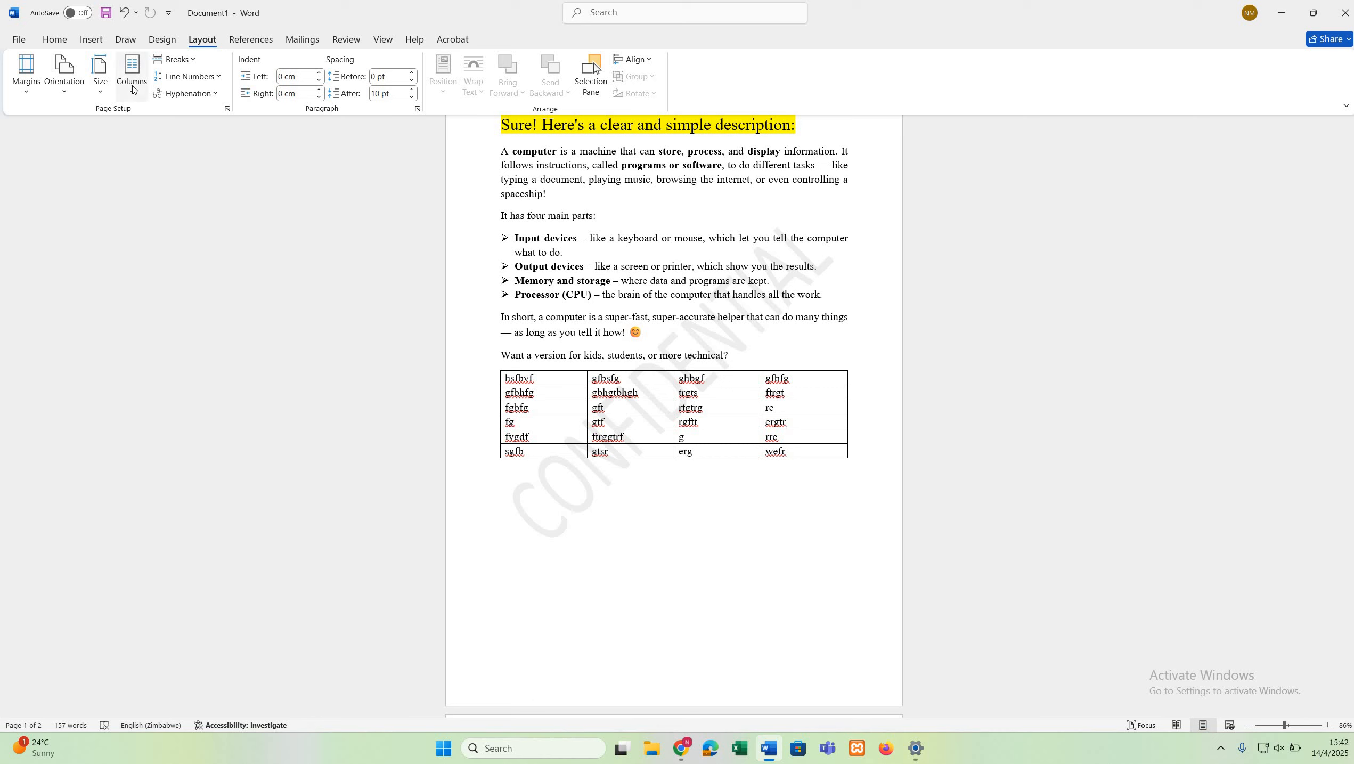
click(69, 91)
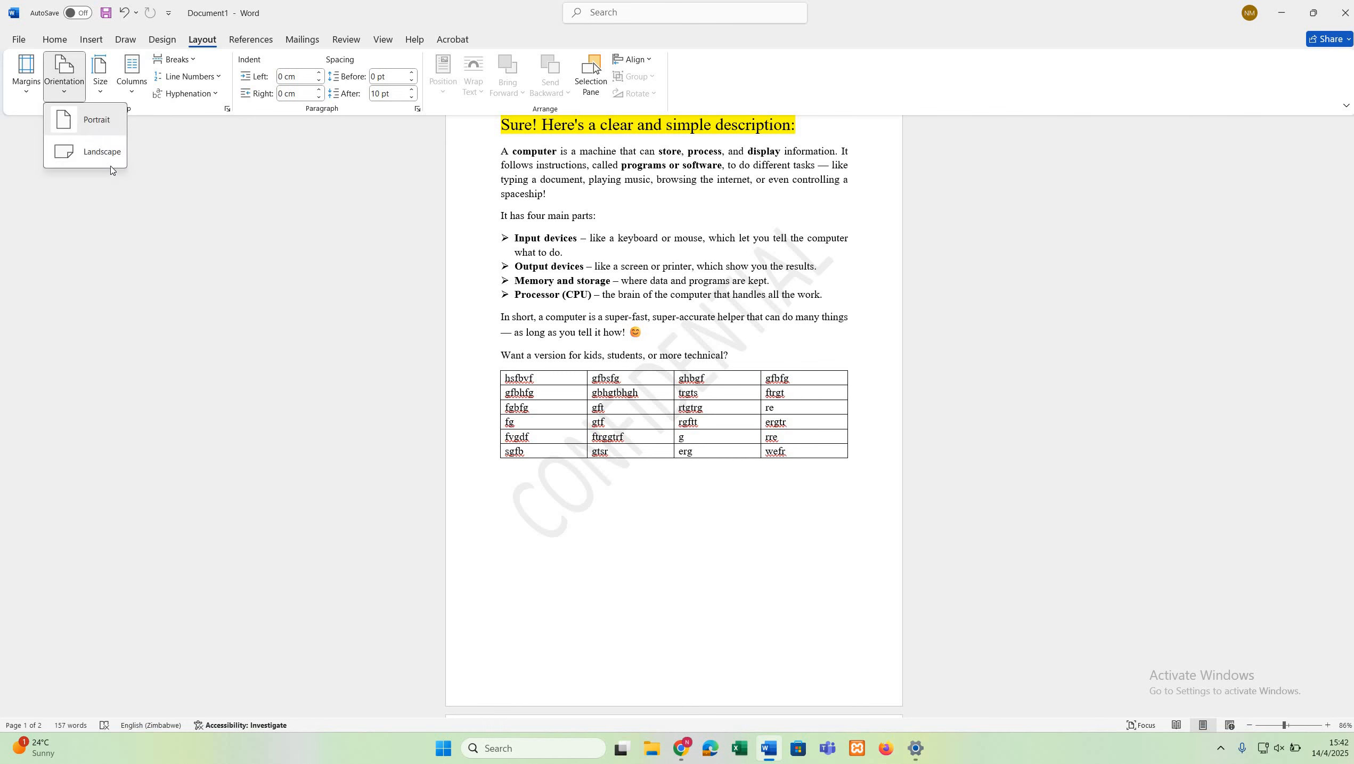
click(262, 42)
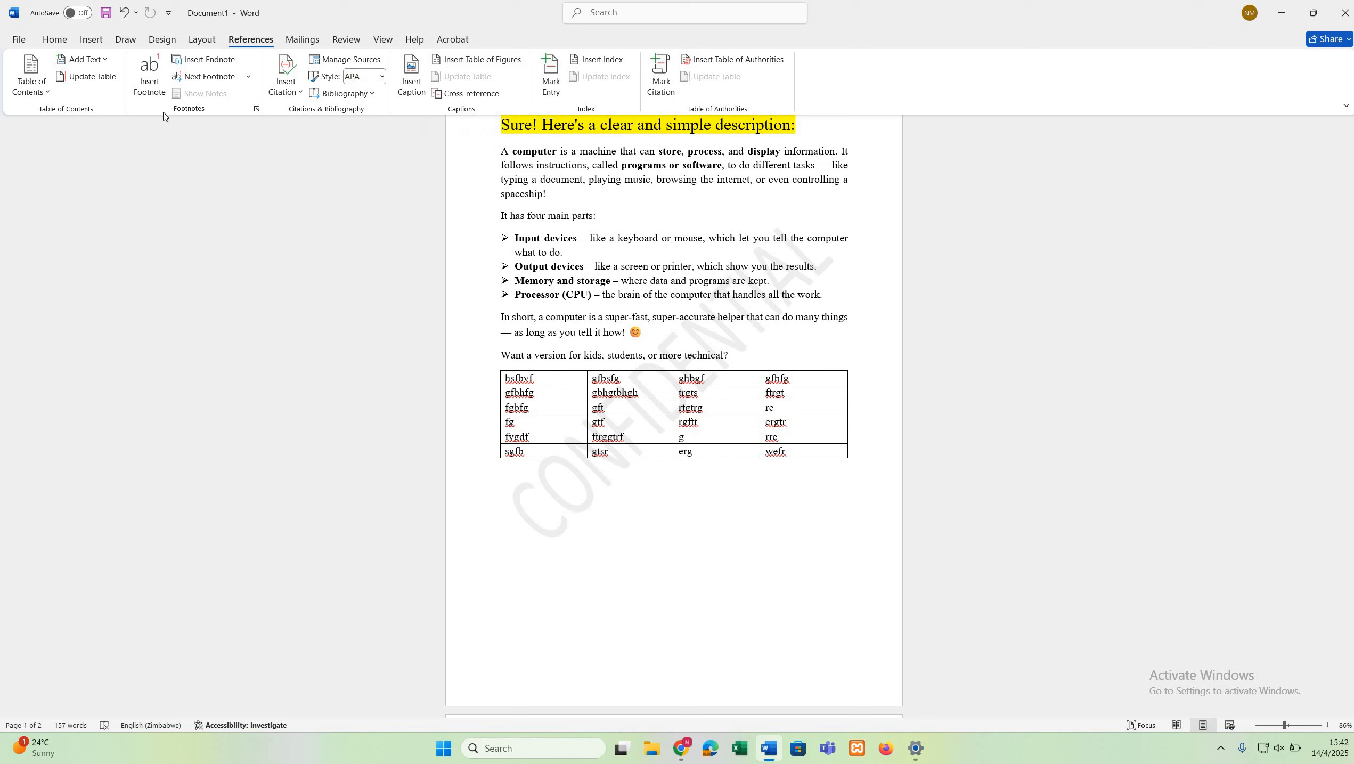
click(293, 40)
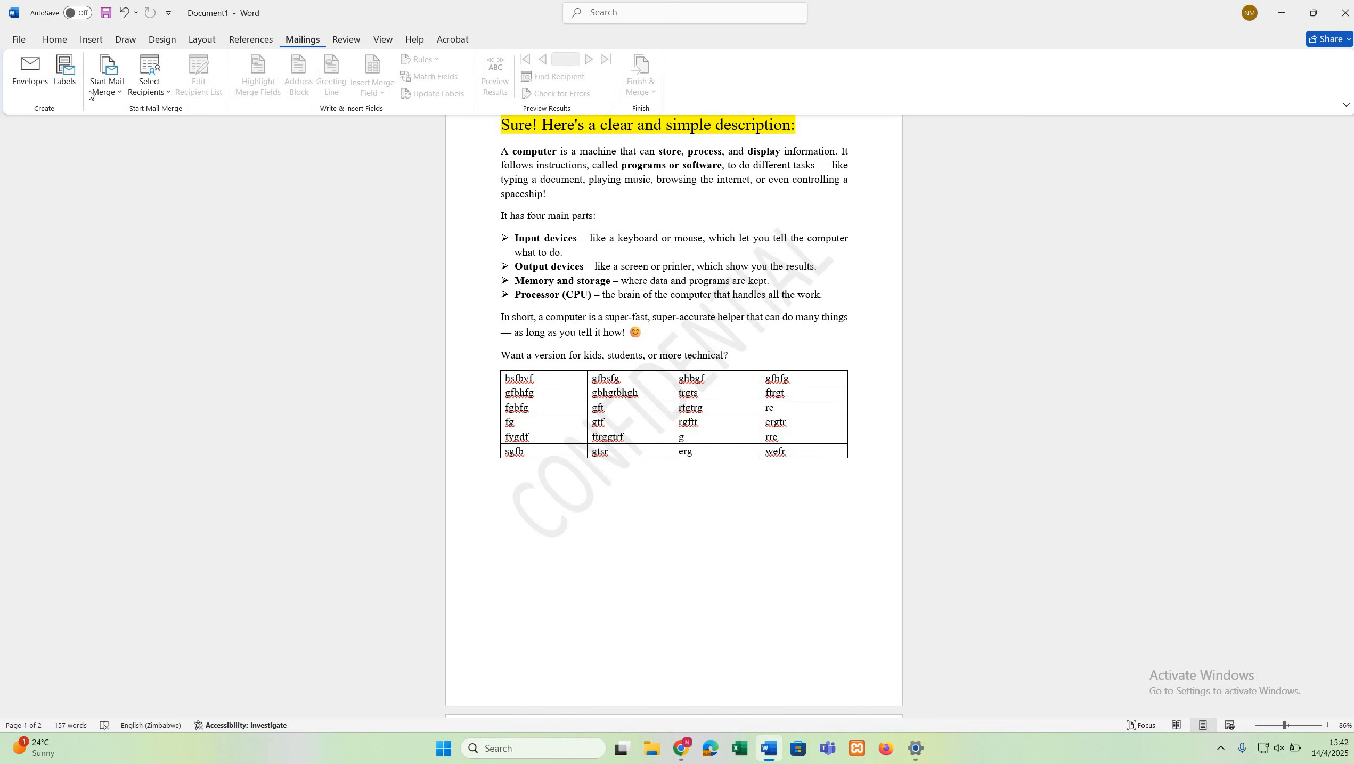
click(345, 39)
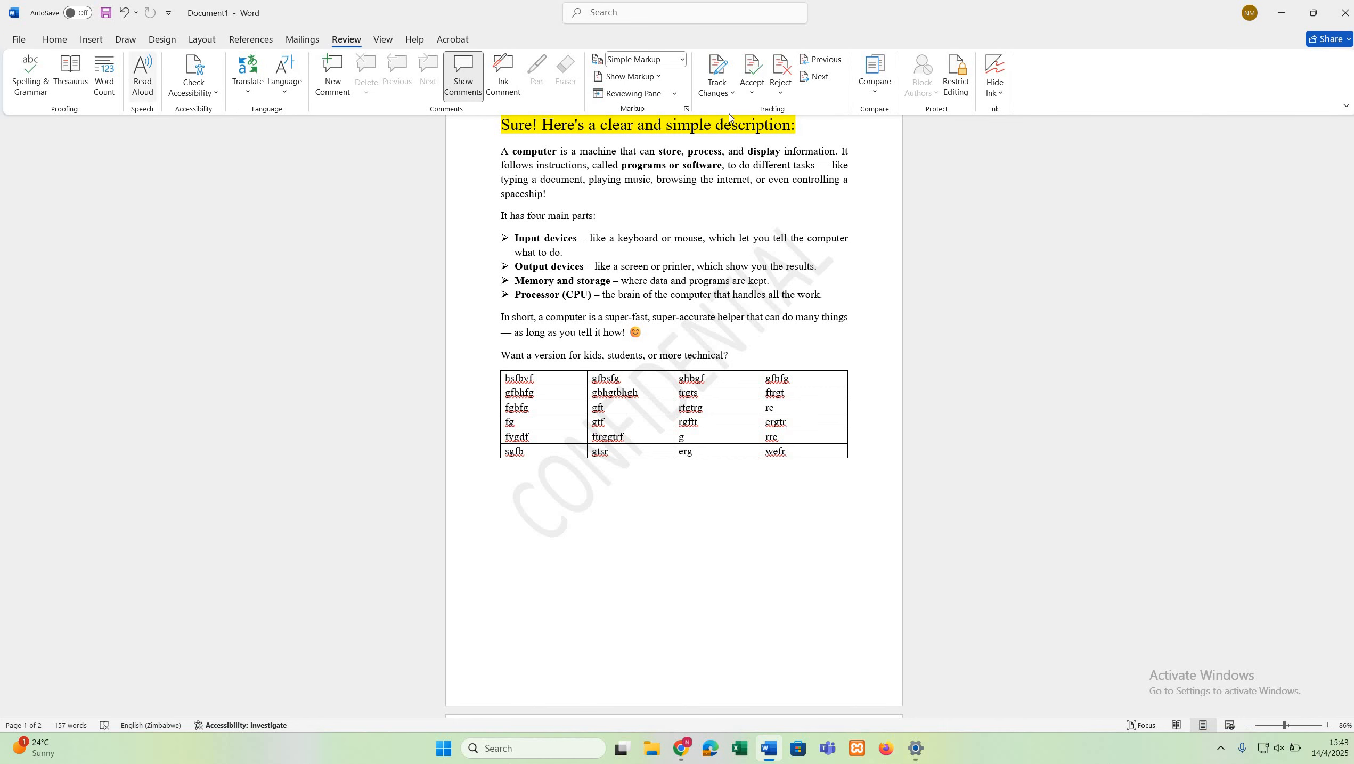